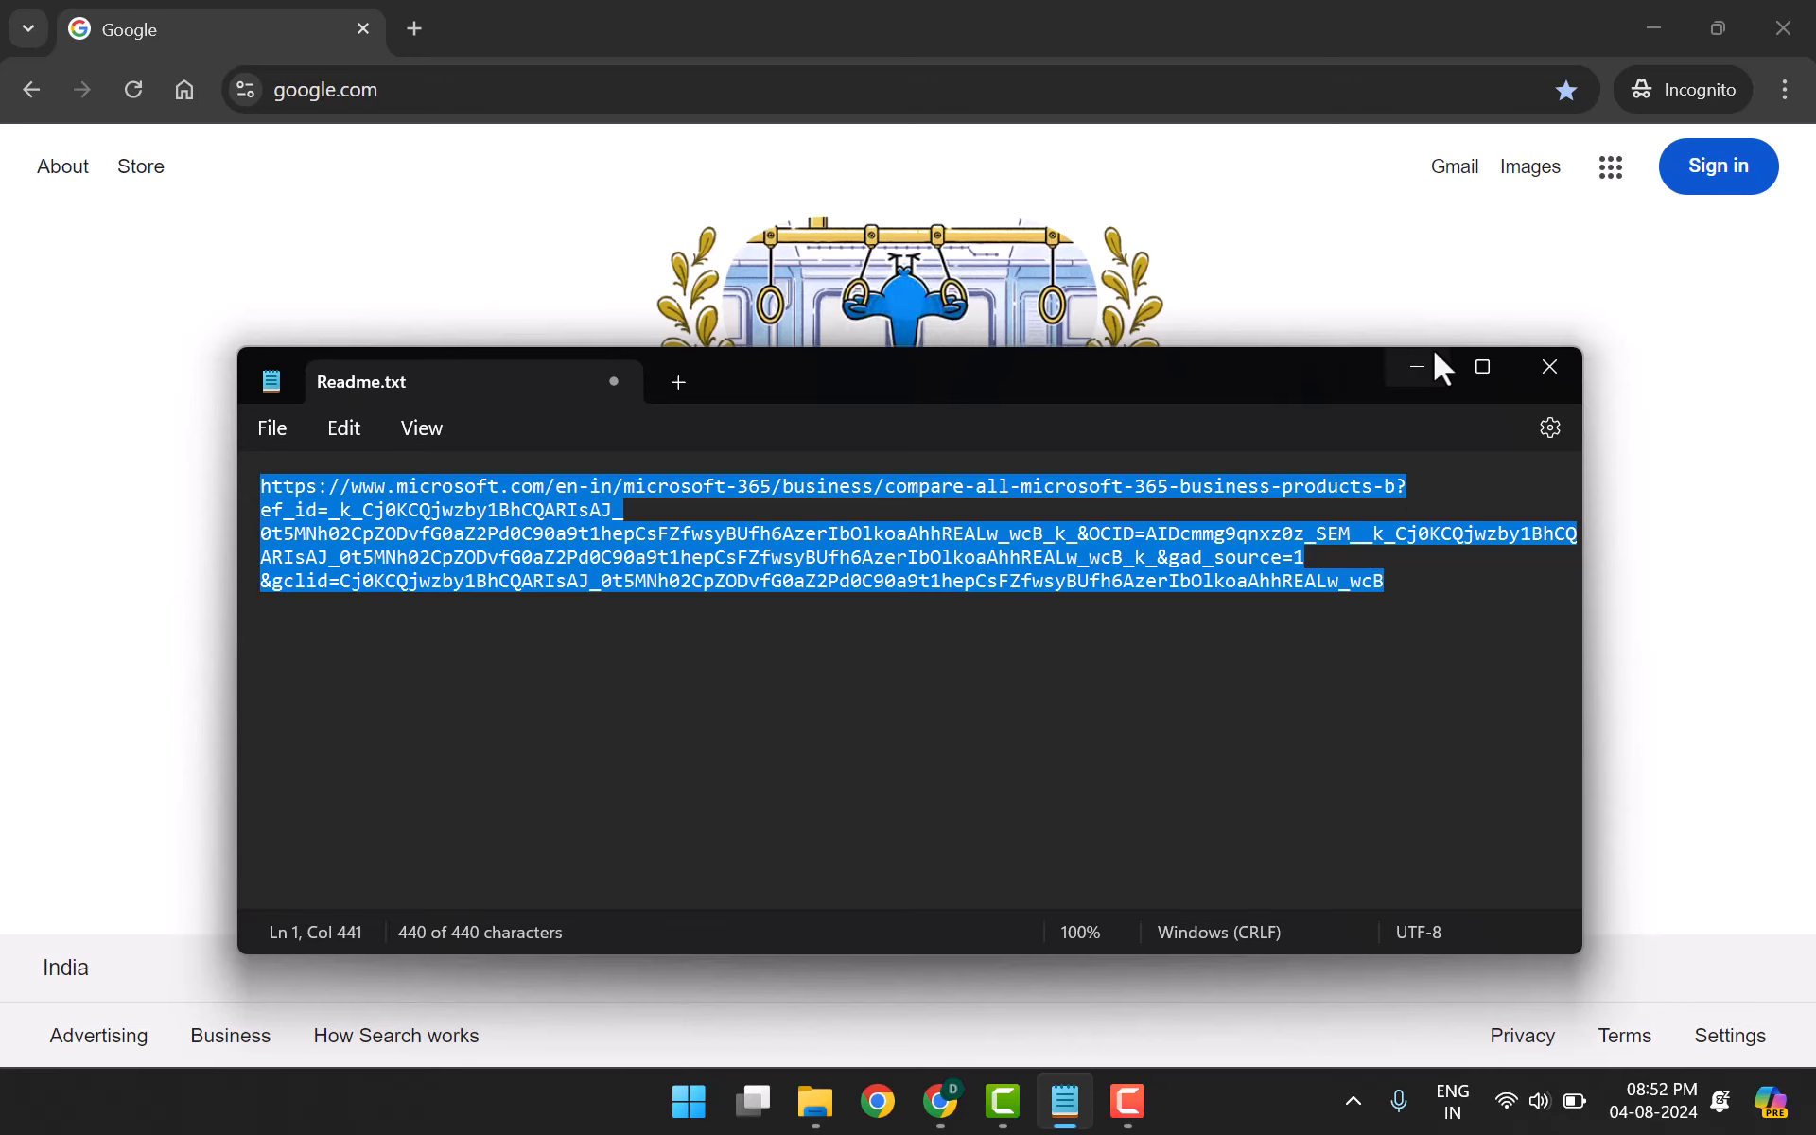
Load the pasted Microsoft 365 business plans link and scroll to the Basic, Standard, Premium cards
{"action": "left_click", "coordinate": [1416, 367]}
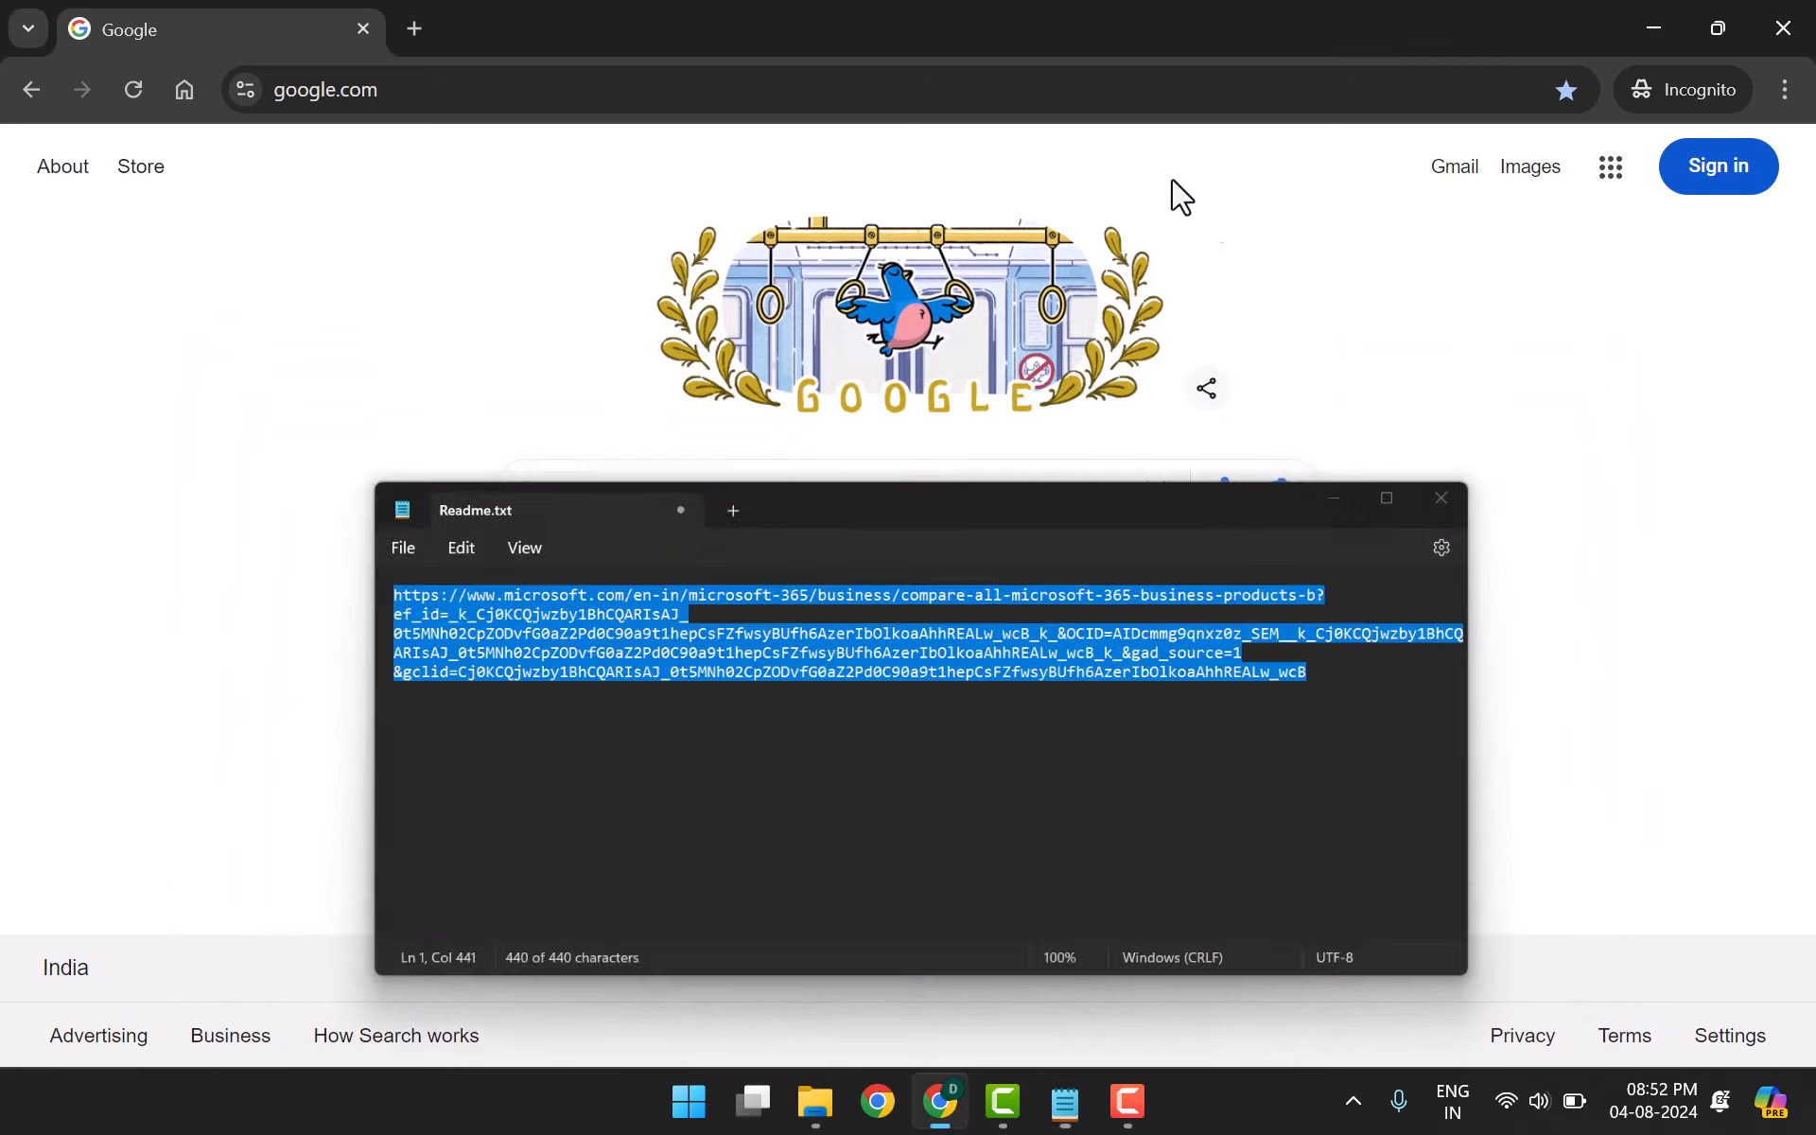
{"action": "left_click", "coordinate": [1067, 90]}
{"action": "type", "text": "https://www.microsoft.com/en-in/microsoft-365/business/compare-all-microsoft-365-business-products-b?ef_id=_k_Cj0KCQjwzby1BhCQARIsAJ_0t5MNh02CpZODvfG0aZ2Pd0C90a9t1hepCsFZfwsyBUfh6AzerIbOlkoaAhhREALw_wcB_k_&OCID=AIDcmmg9qnxz0z_SEM__k_Cj0KCQjwzby1BhCQARIsAJ_0t5MNh02CpZODvfG0aZ2Pd0C90a9t1hepCsFZfwsyBUfh6AzerIbOlkoaAhhREALw_wcB_k_&gad_source=1&gclid=Cj0KCQjwzby1BhCQARIsAJ_0t5MNh02CpZODvfG0aZ2Pd0C90a9t1hepCsFZfwsyBUfh6AzerIbOlkoaAhhREALw_wcB"}
{"action": "key", "text": "Return"}
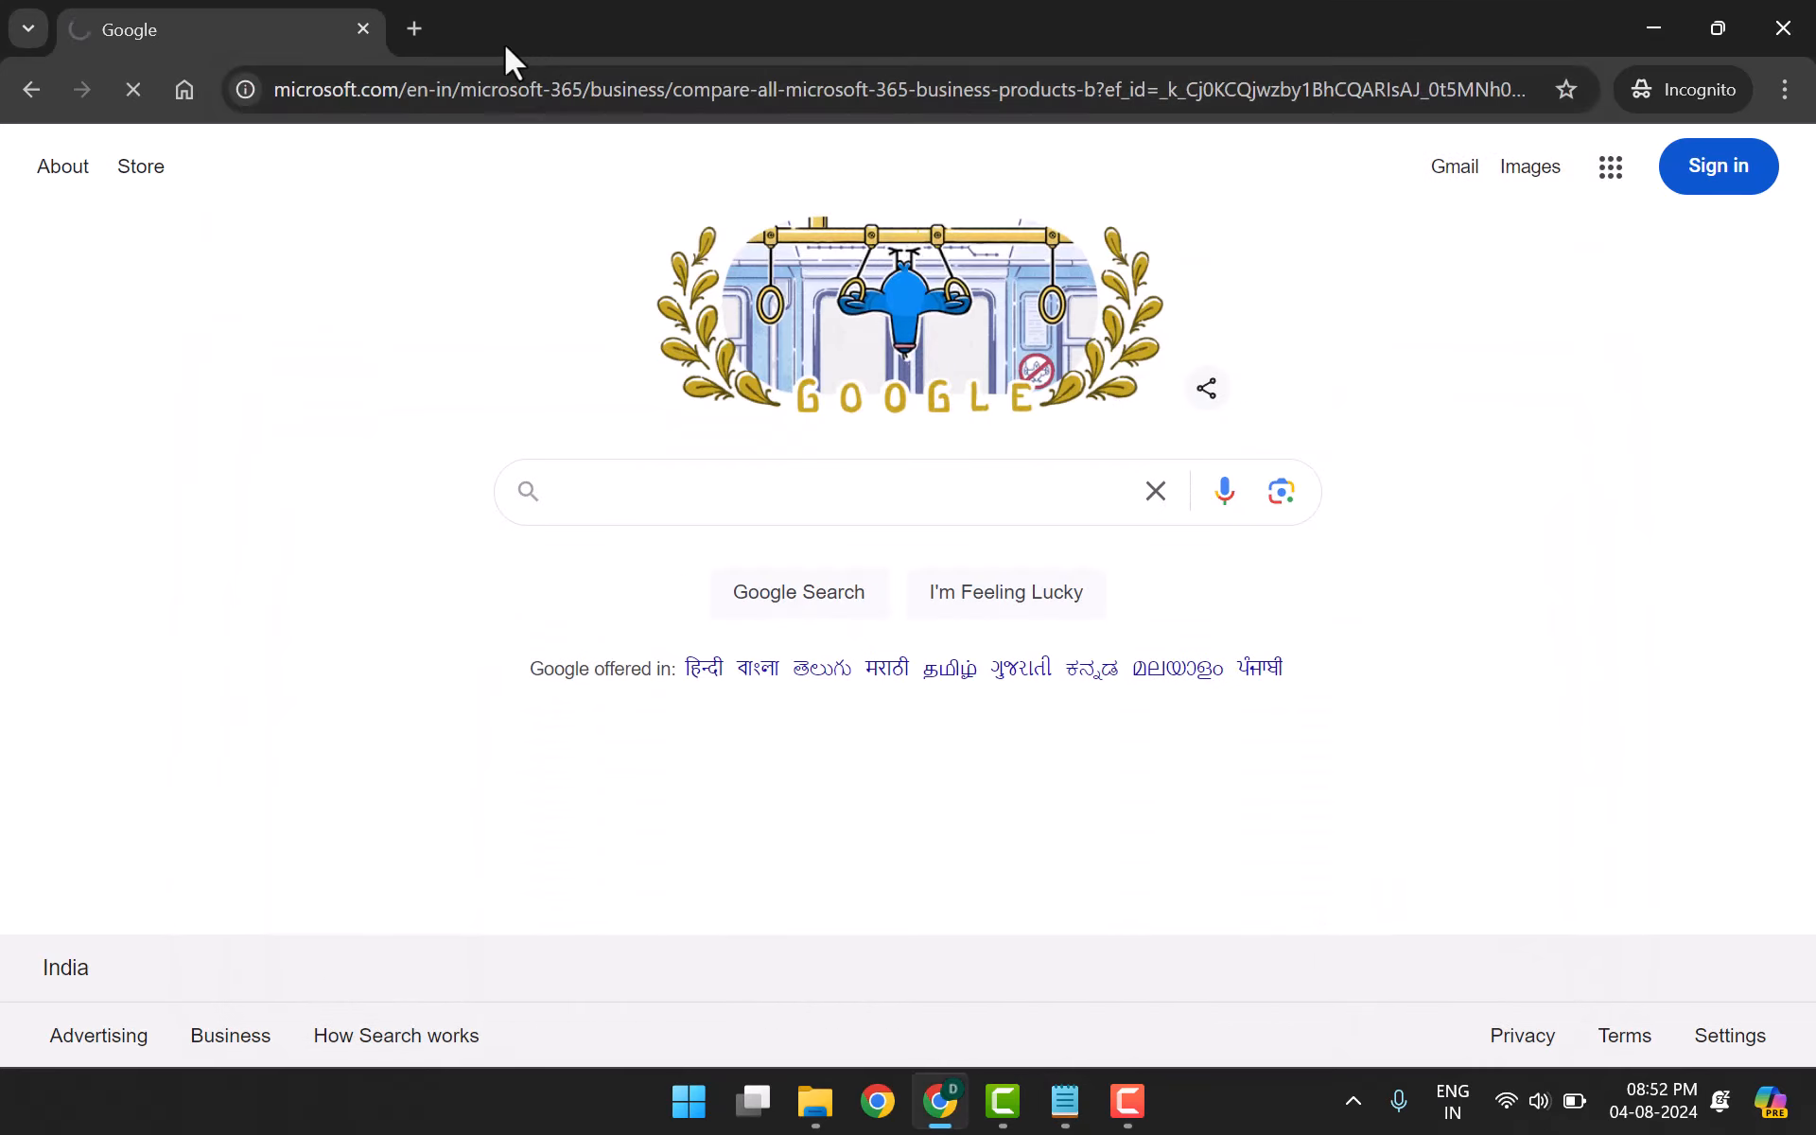
{"action": "scroll", "coordinate": [1166, 604], "scroll_direction": "down", "scroll_amount": 5}
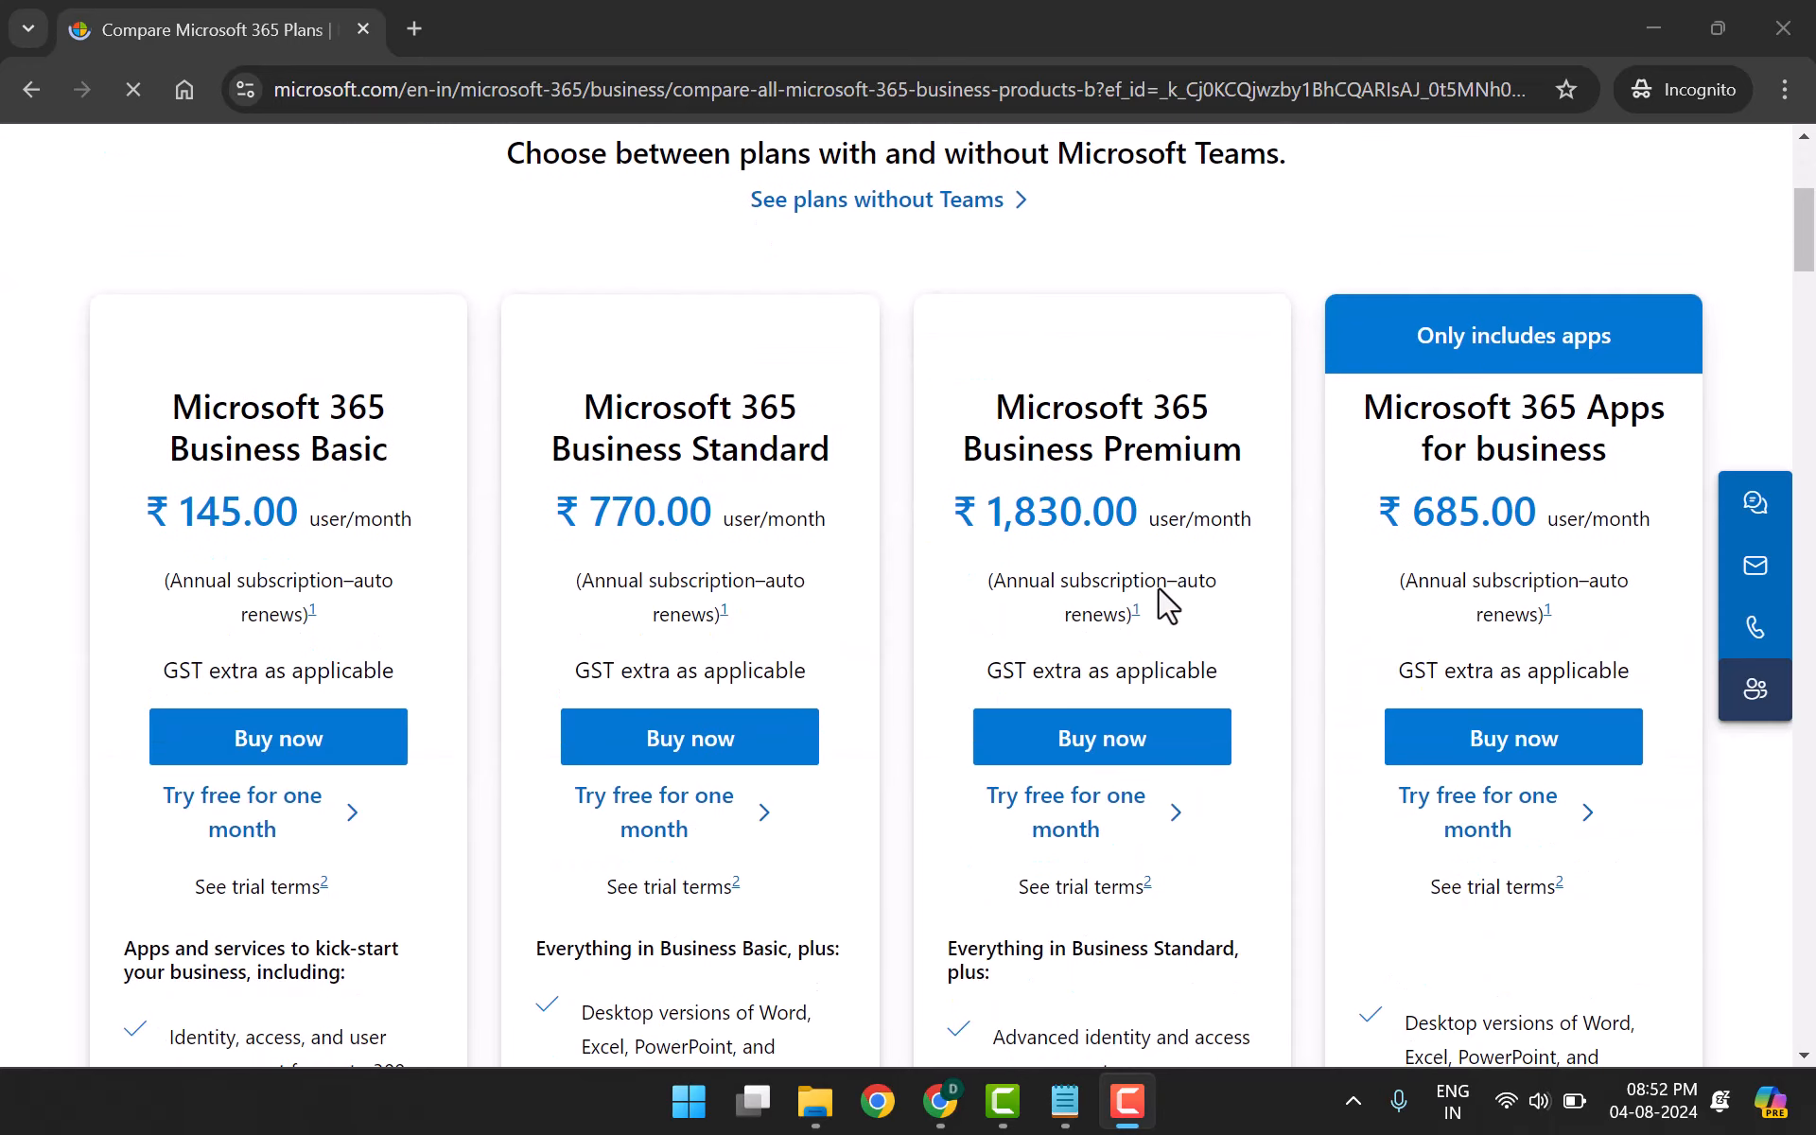
{"action": "scroll", "coordinate": [1166, 603], "scroll_direction": "up", "scroll_amount": 3}
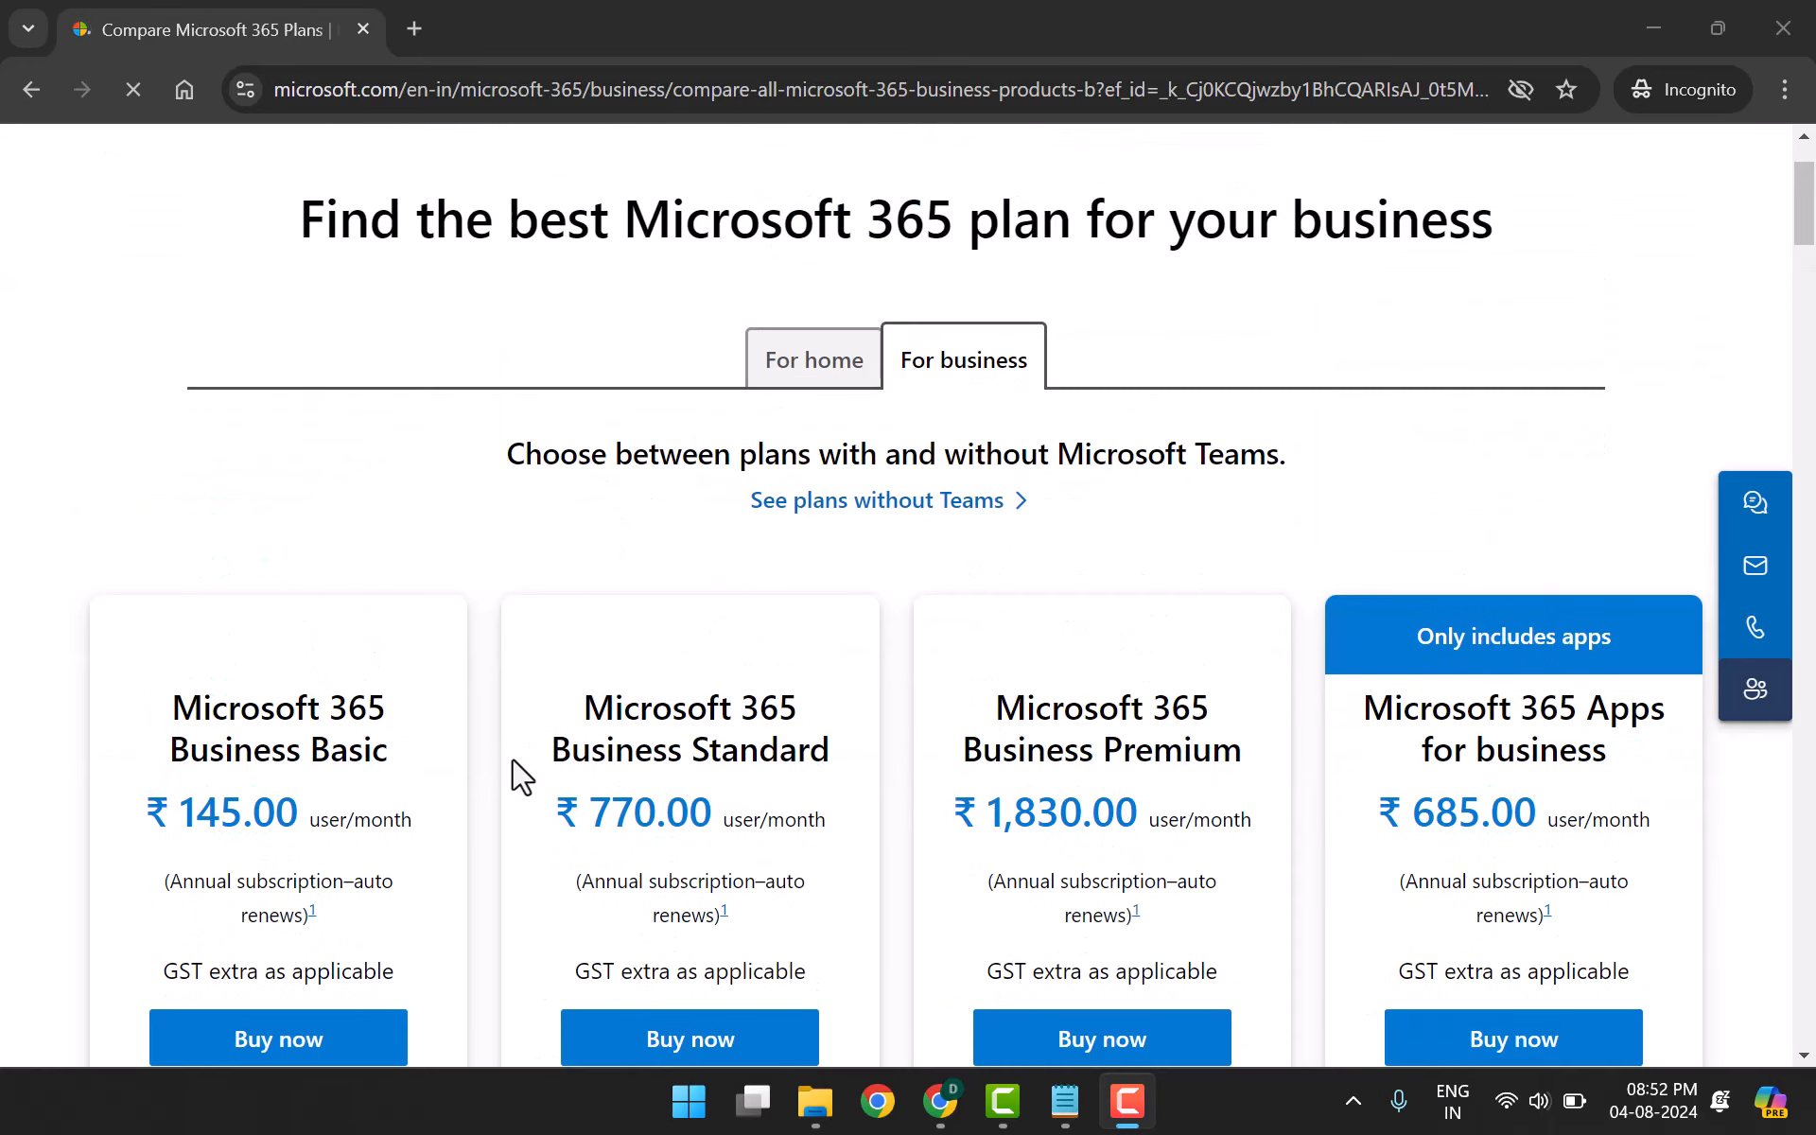
{"action": "scroll", "coordinate": [520, 776], "scroll_direction": "down", "scroll_amount": 4}
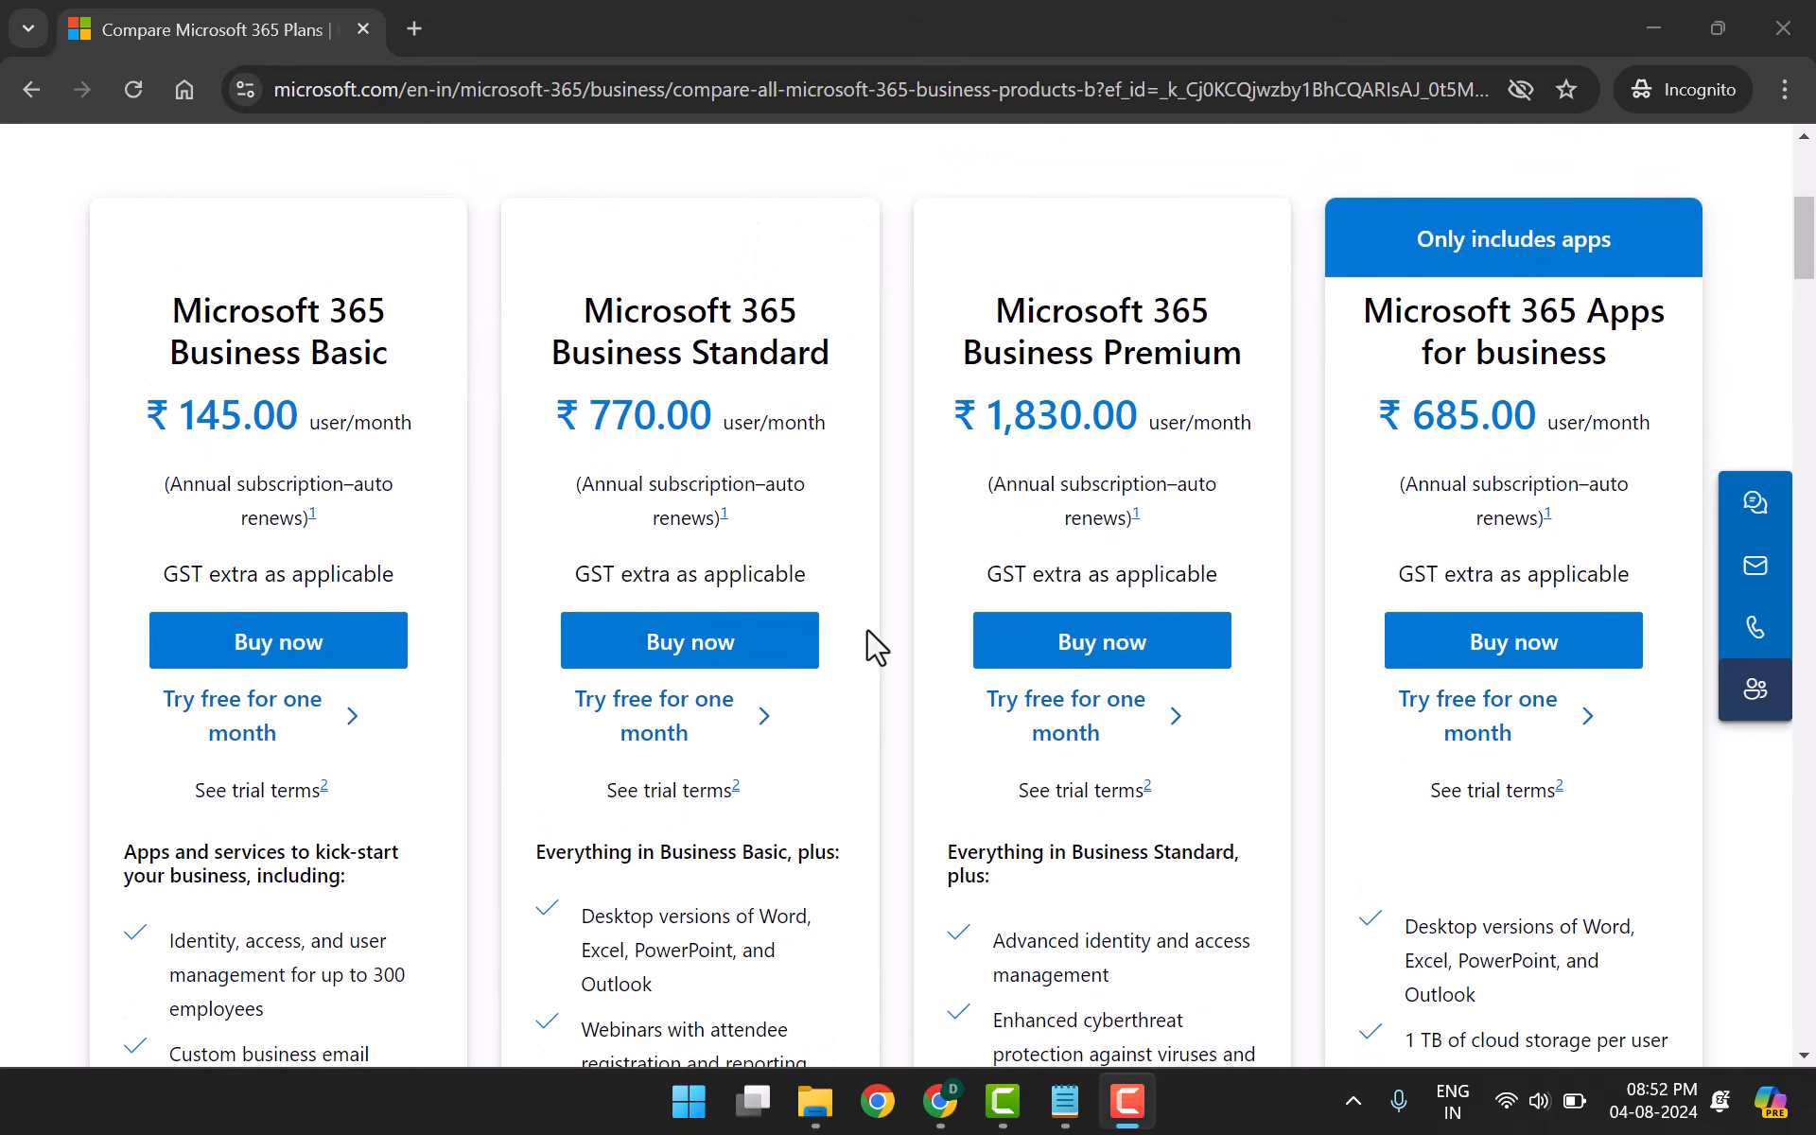
Start the Business Basic free trial with the saved email and begin setting up a new account
{"action": "left_click", "coordinate": [249, 721]}
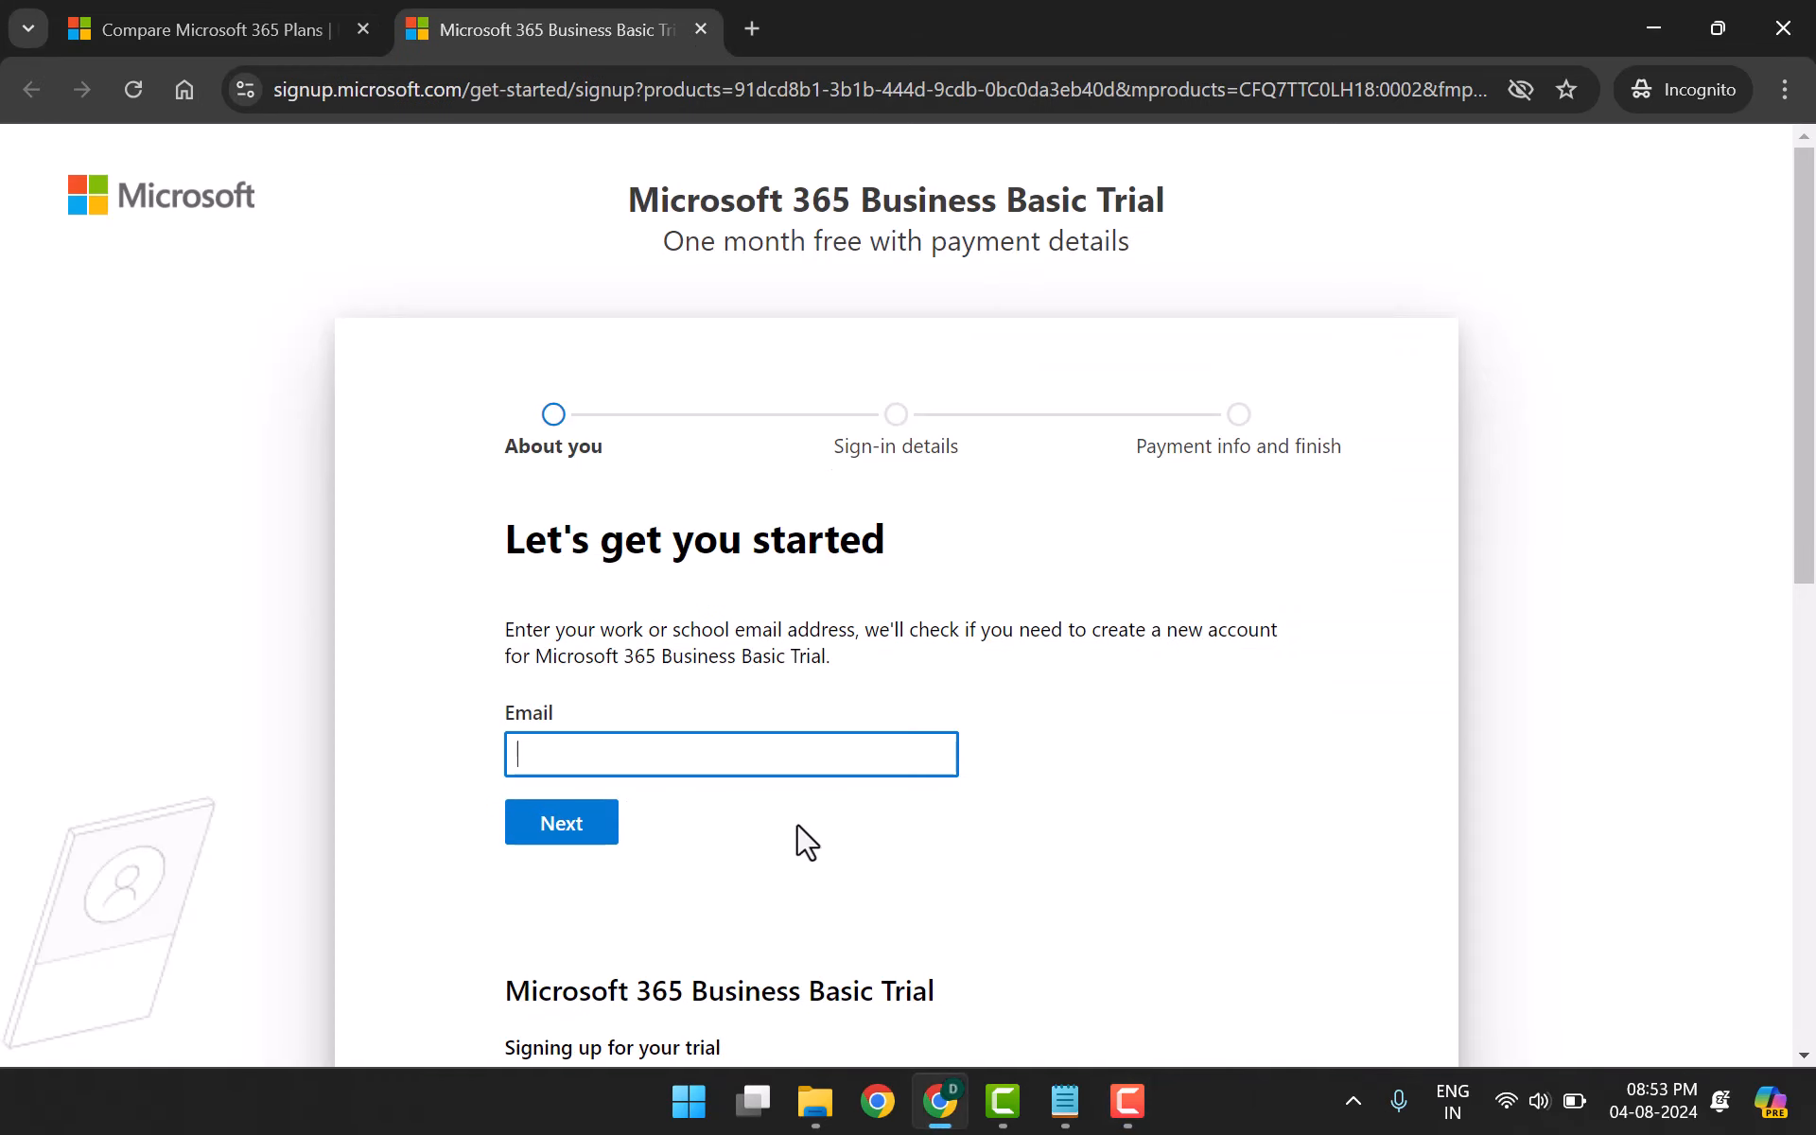
{"action": "left_click", "coordinate": [643, 754]}
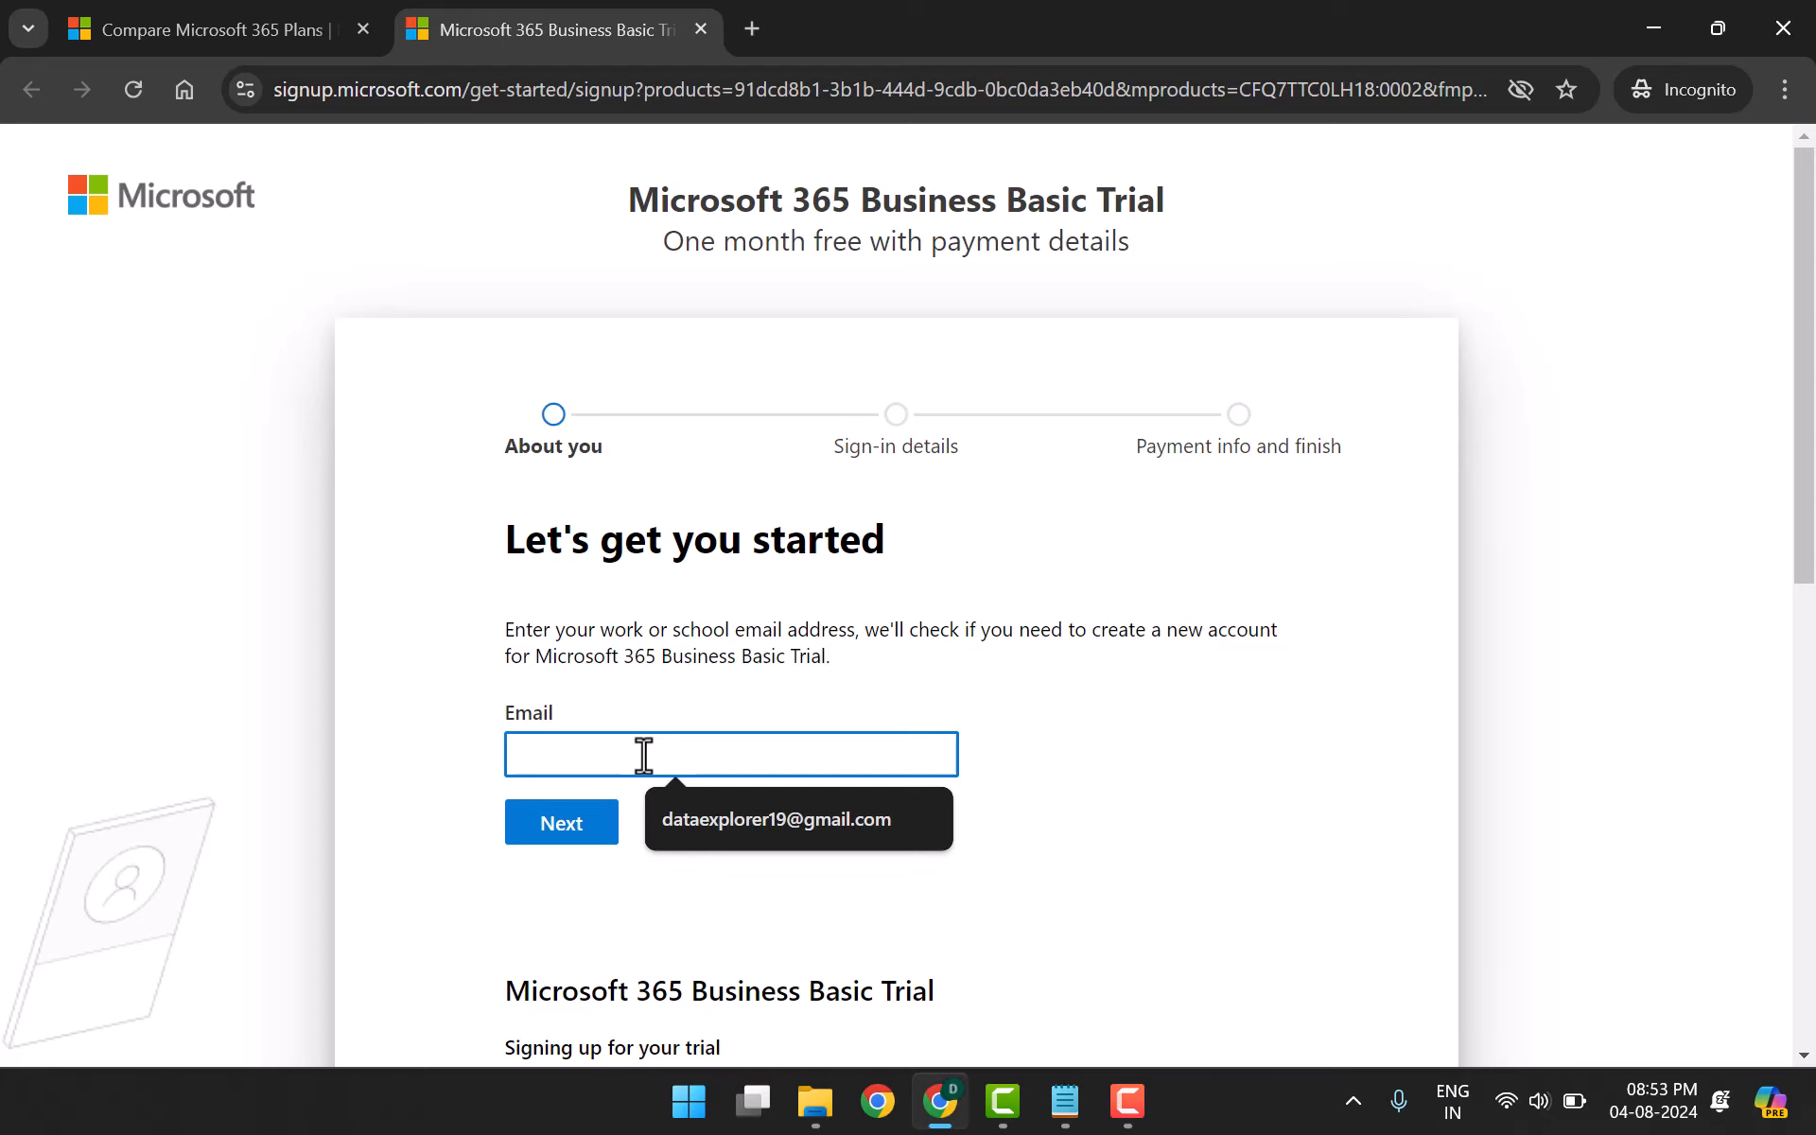
{"action": "left_click", "coordinate": [719, 819]}
{"action": "left_click", "coordinate": [564, 824]}
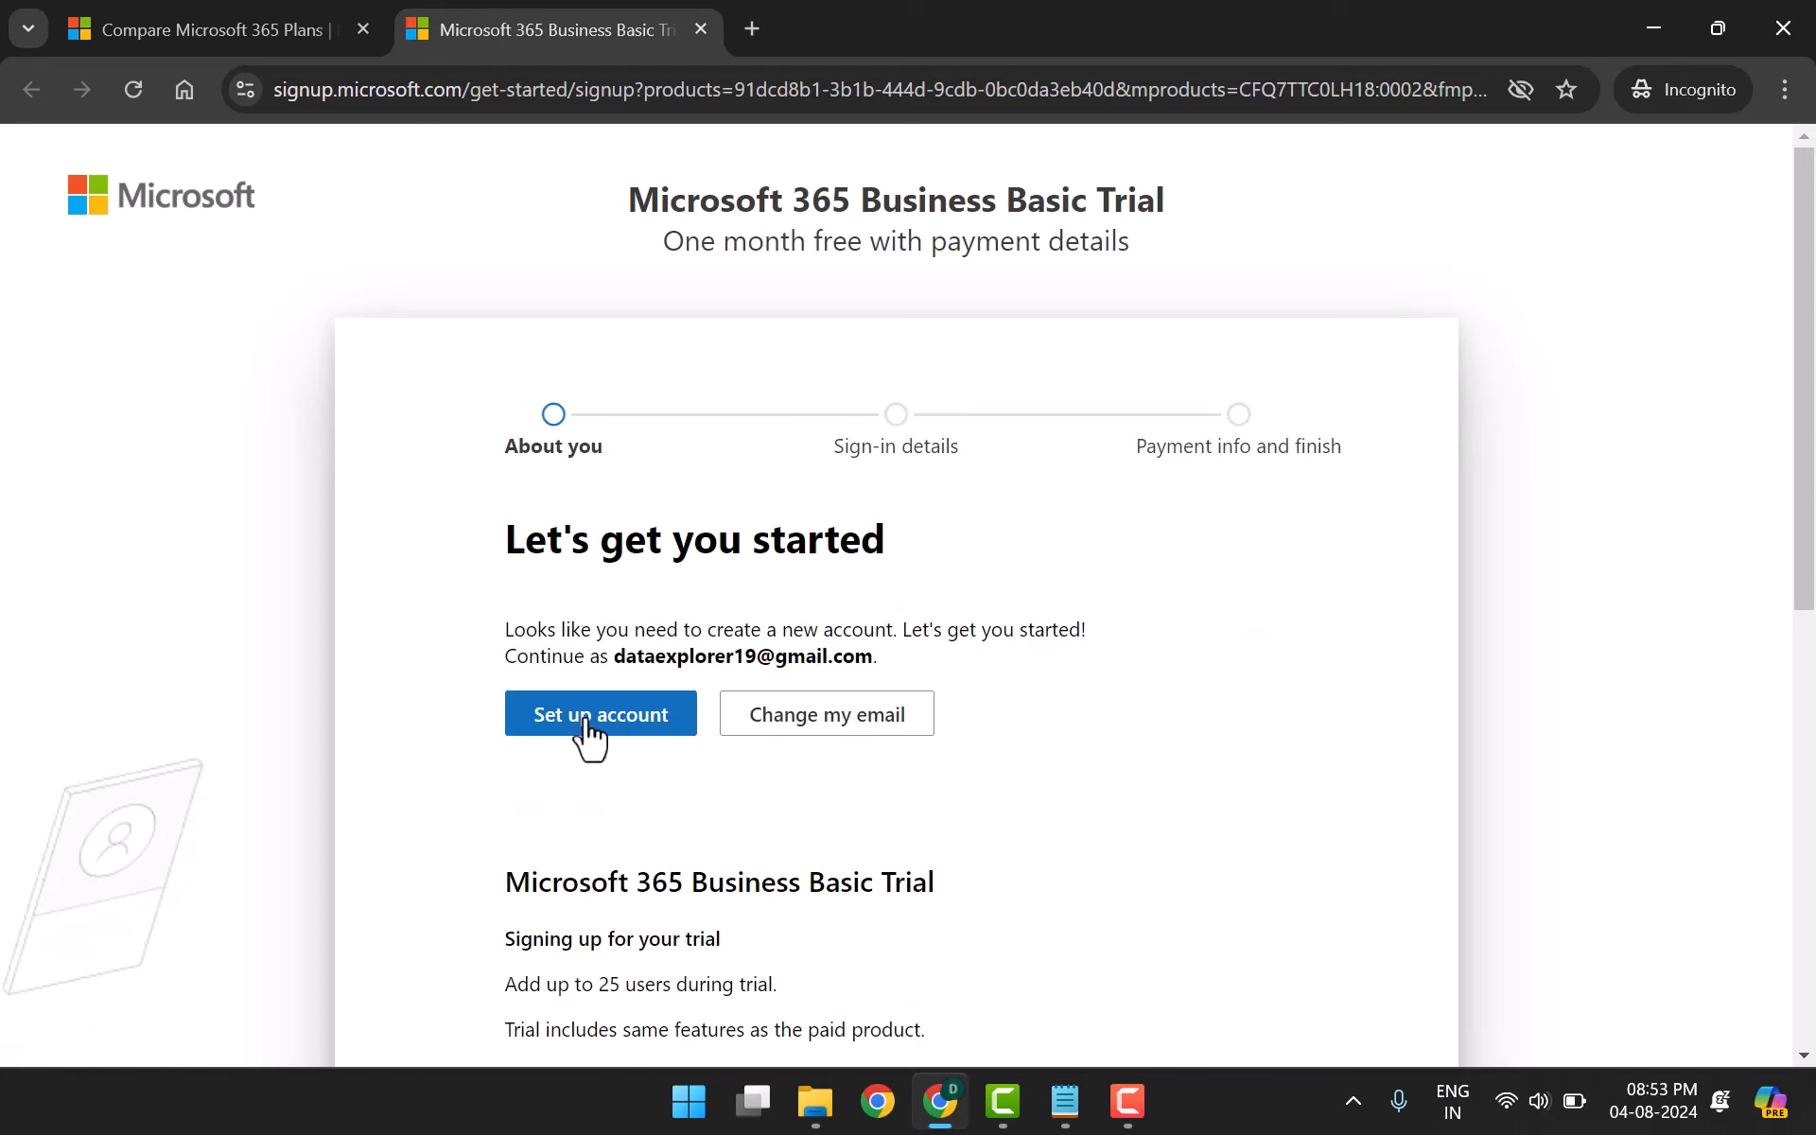
{"action": "left_click", "coordinate": [589, 719]}
Enter the first name, surname and job title, then move to the business phone field
{"action": "scroll", "coordinate": [697, 718], "scroll_direction": "down", "scroll_amount": 3}
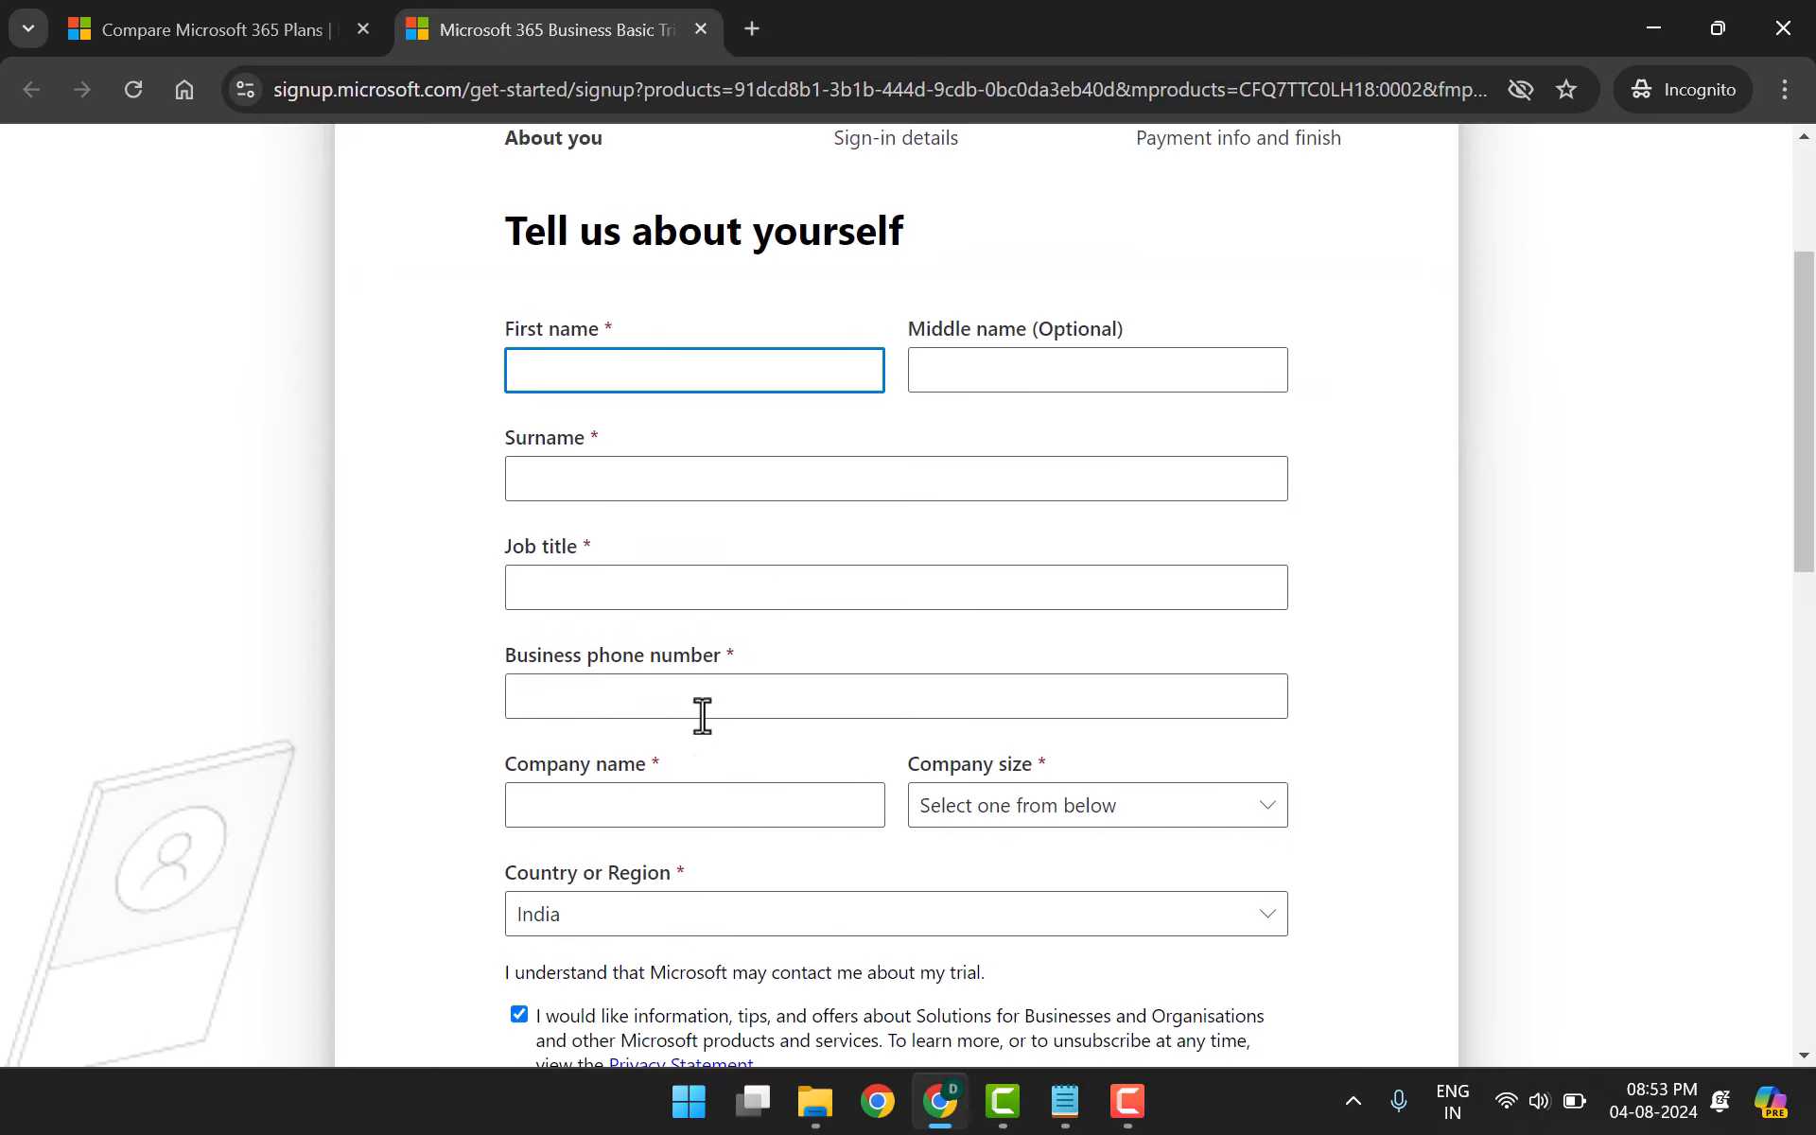
{"action": "scroll", "coordinate": [656, 612], "scroll_direction": "up", "scroll_amount": 2}
{"action": "type", "text": "Data"}
{"action": "key", "text": "Tab"}
{"action": "key", "text": "Tab"}
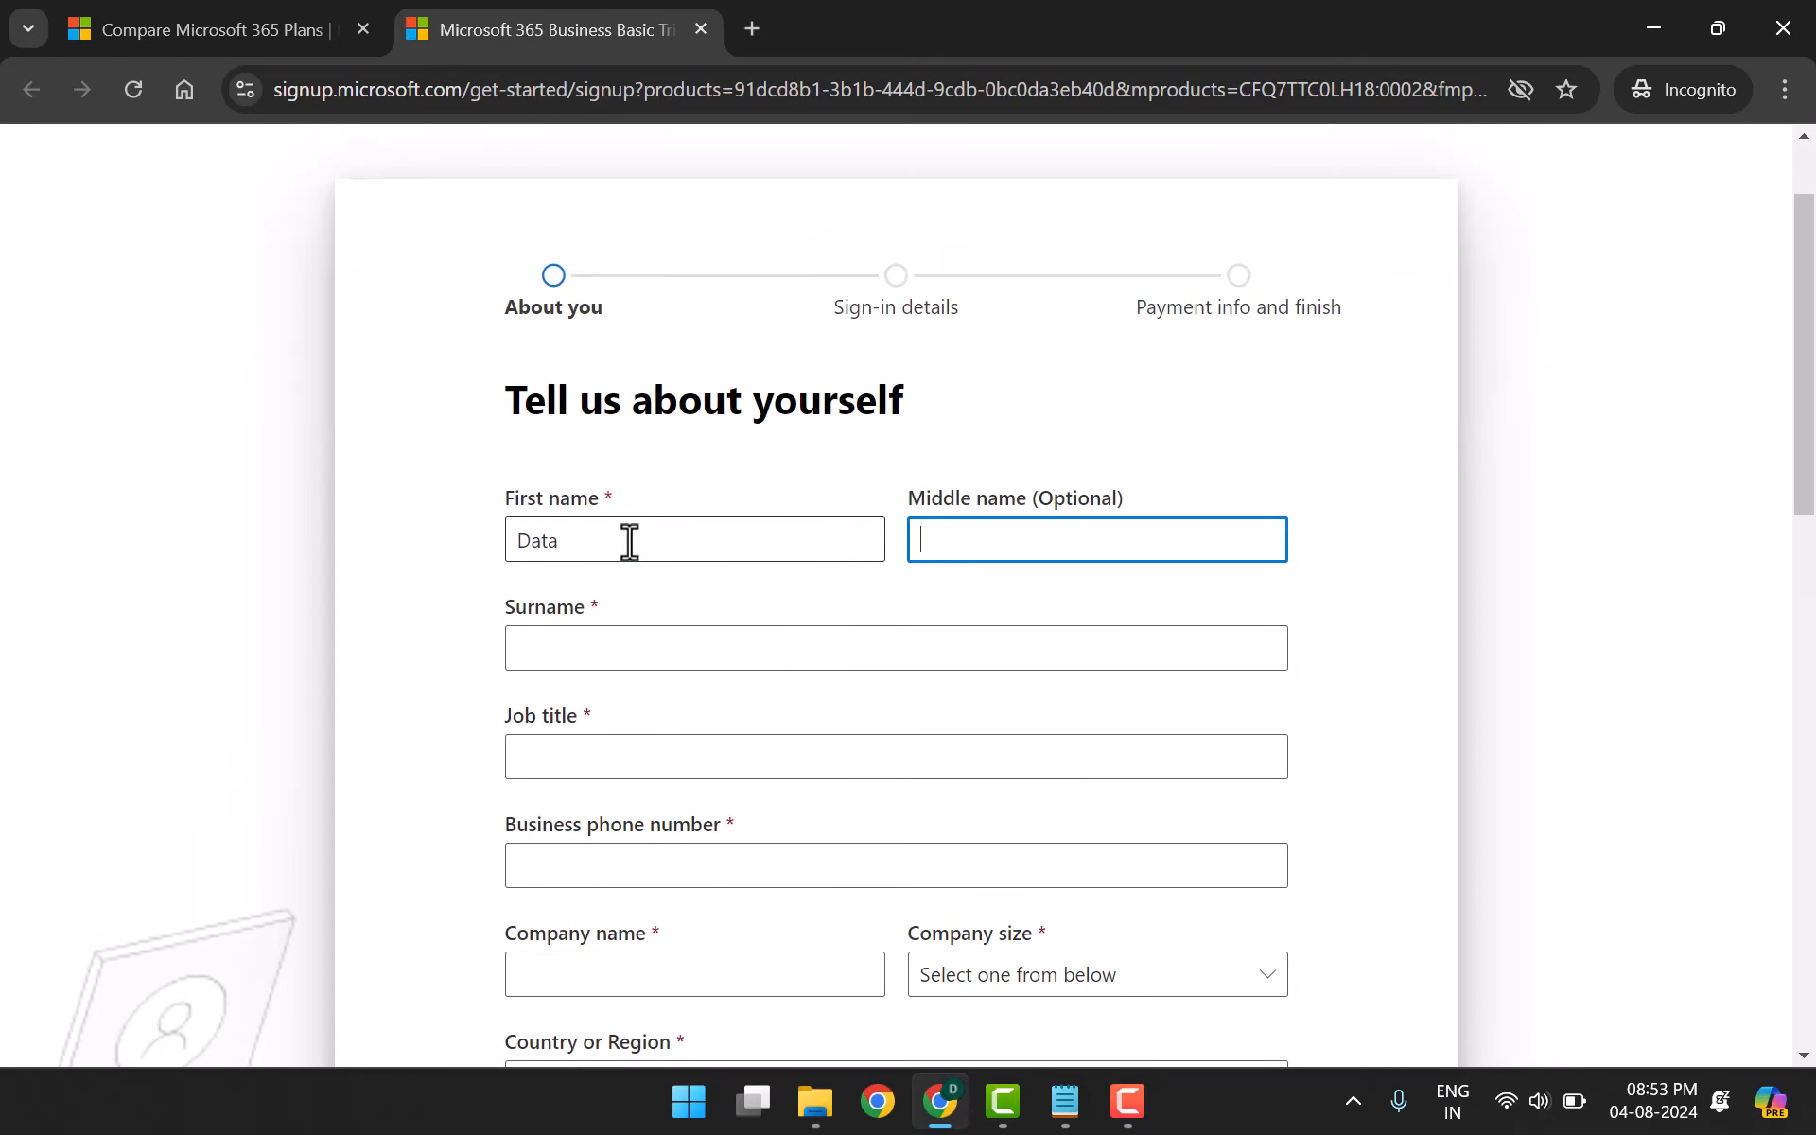
{"action": "type", "text": "Explorer"}
{"action": "key", "text": "Tab"}
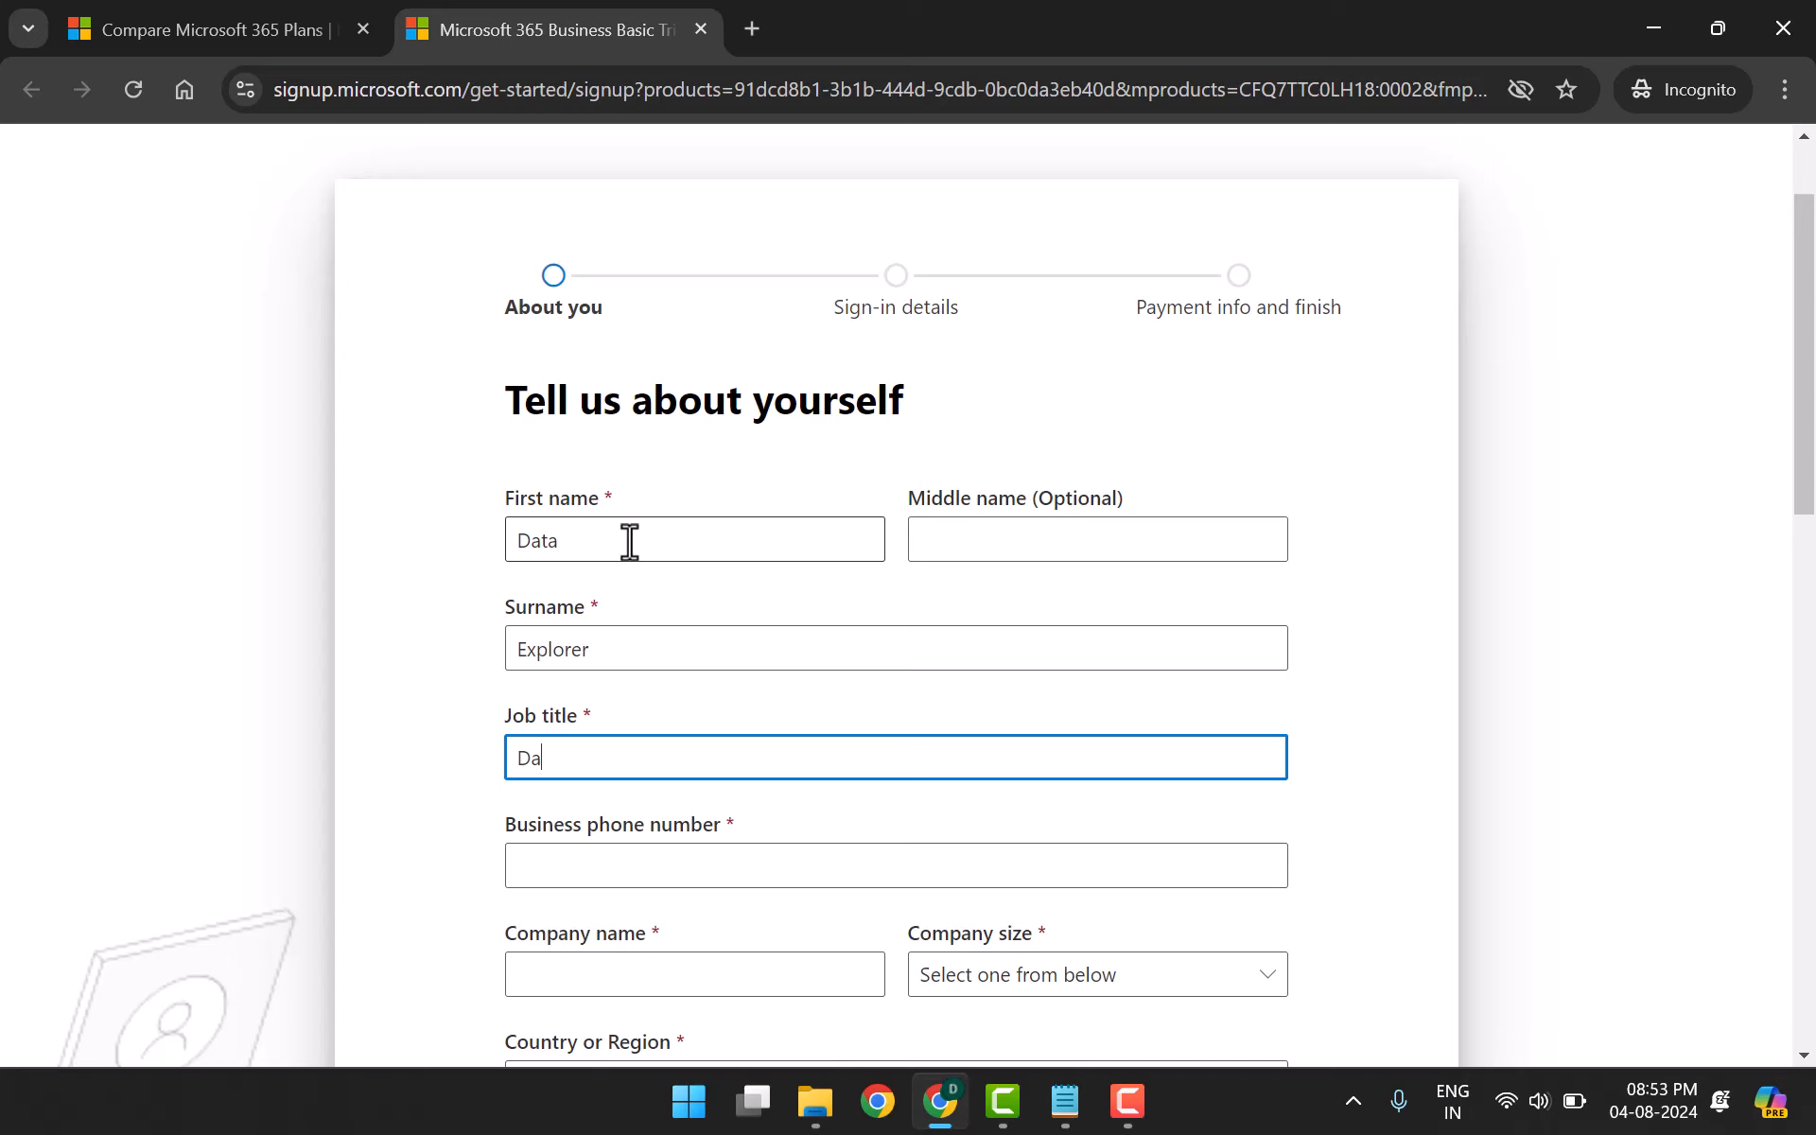
{"action": "type", "text": "Da"}
{"action": "scroll", "coordinate": [629, 567], "scroll_direction": "down", "scroll_amount": 2}
{"action": "left_click", "coordinate": [587, 676]}
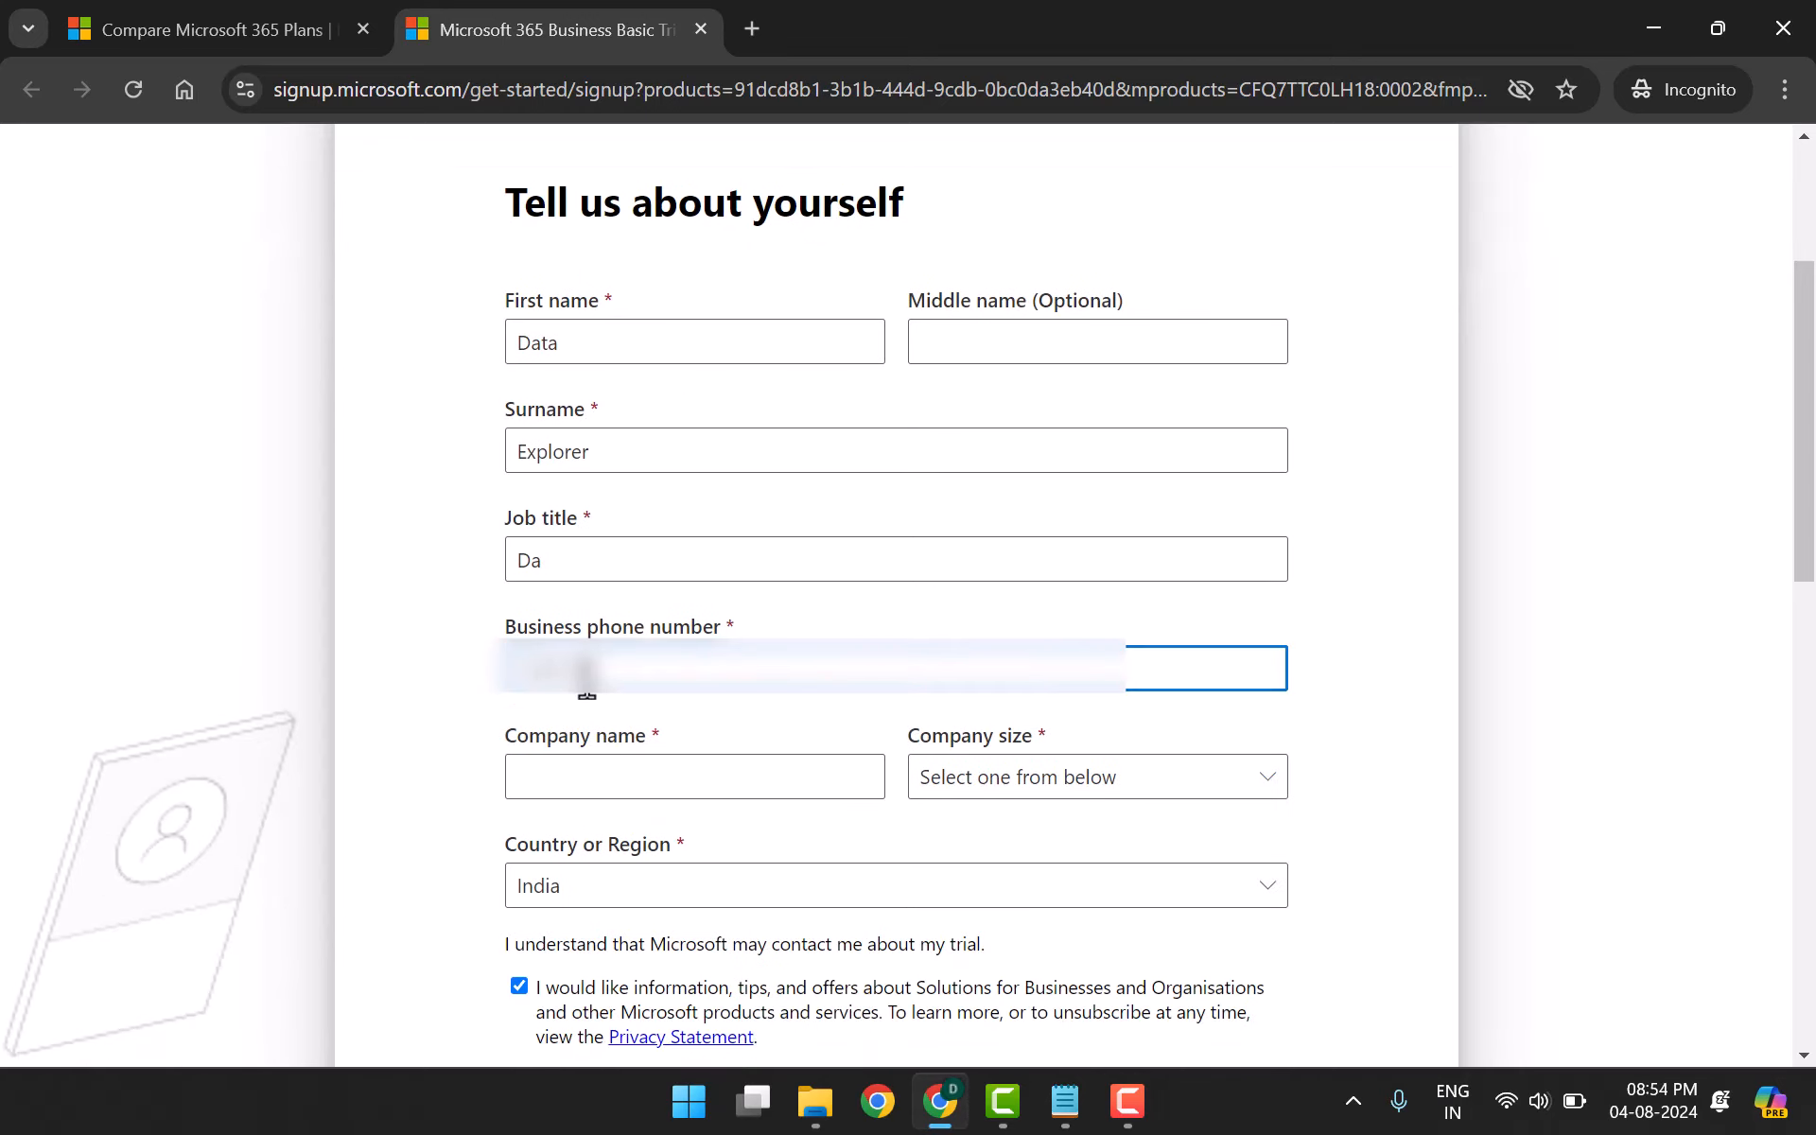
Set company name to Test and size to 50-249 people, keep offers consent ticked, and submit
{"action": "left_click", "coordinate": [629, 720]}
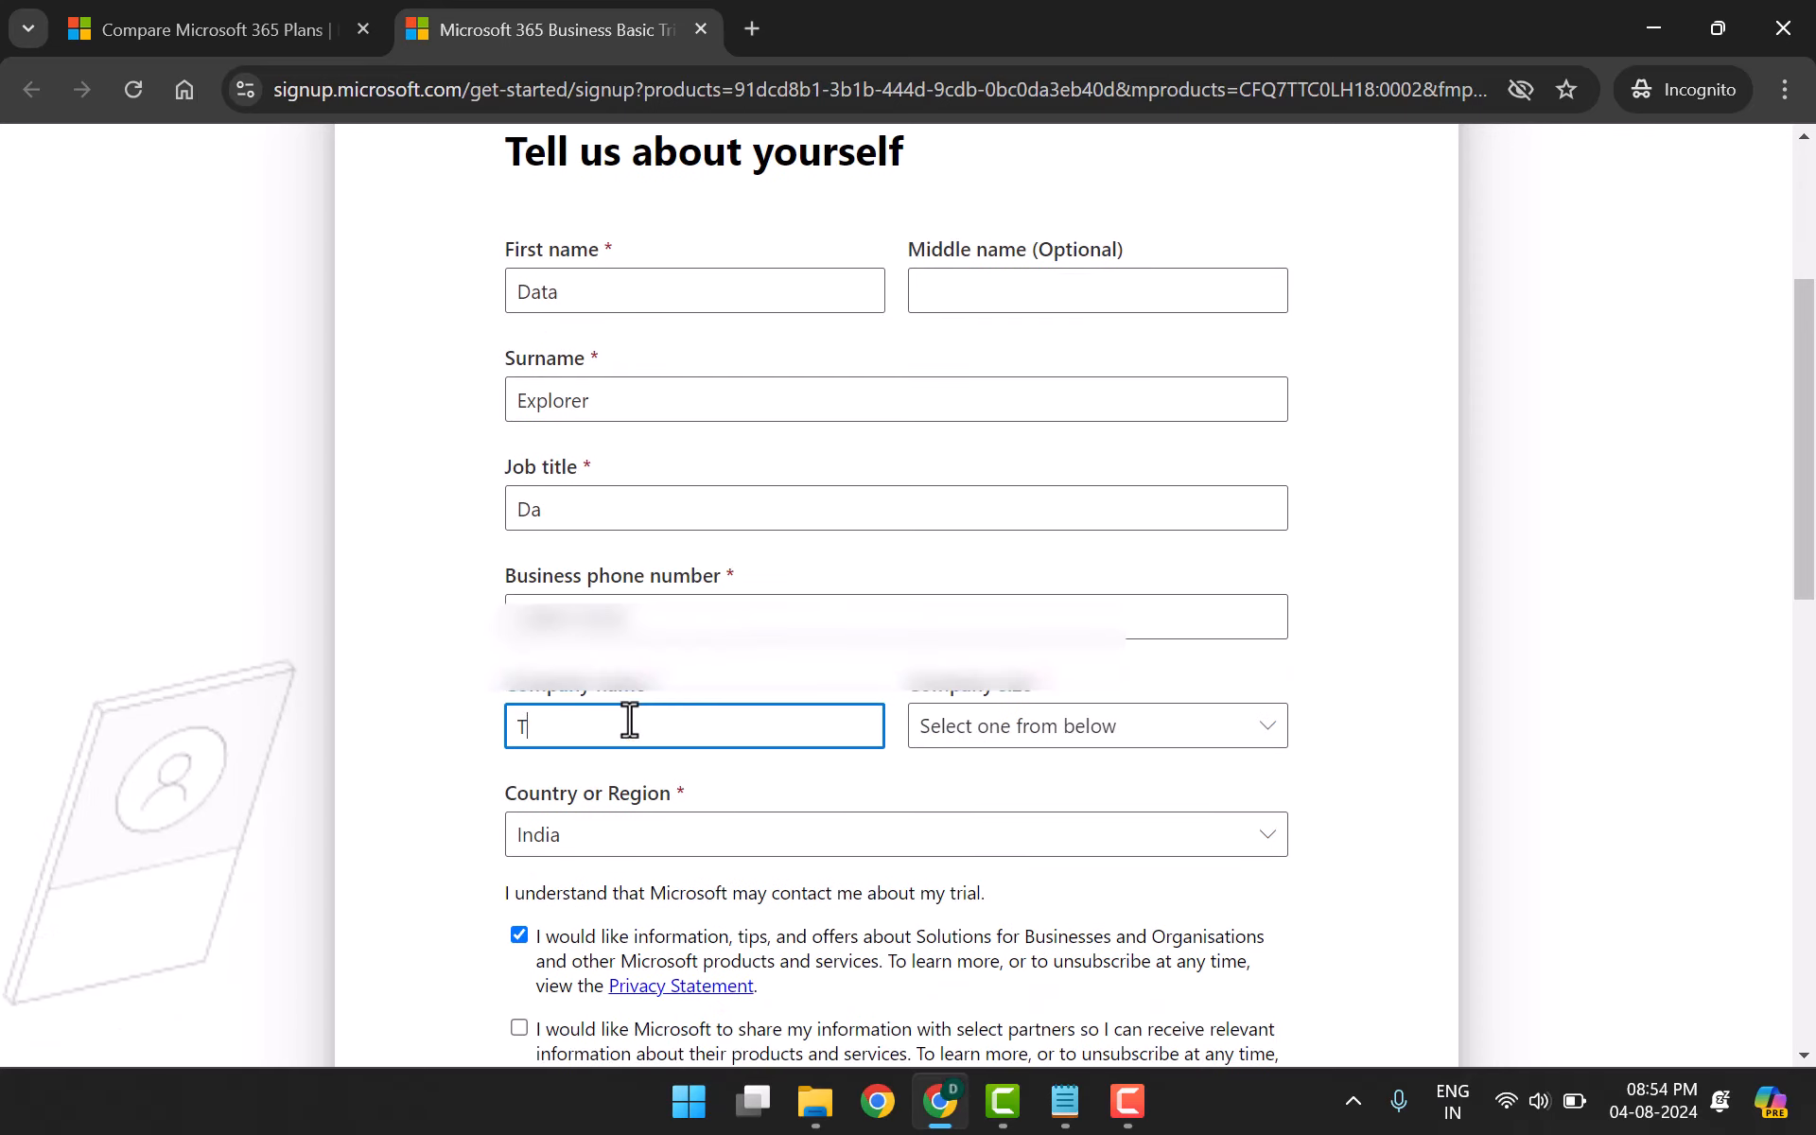
{"action": "type", "text": "TEs"}
{"action": "key", "text": "BackSpace"}
{"action": "key", "text": "BackSpace"}
{"action": "type", "text": "est"}
{"action": "key", "text": "Tab"}
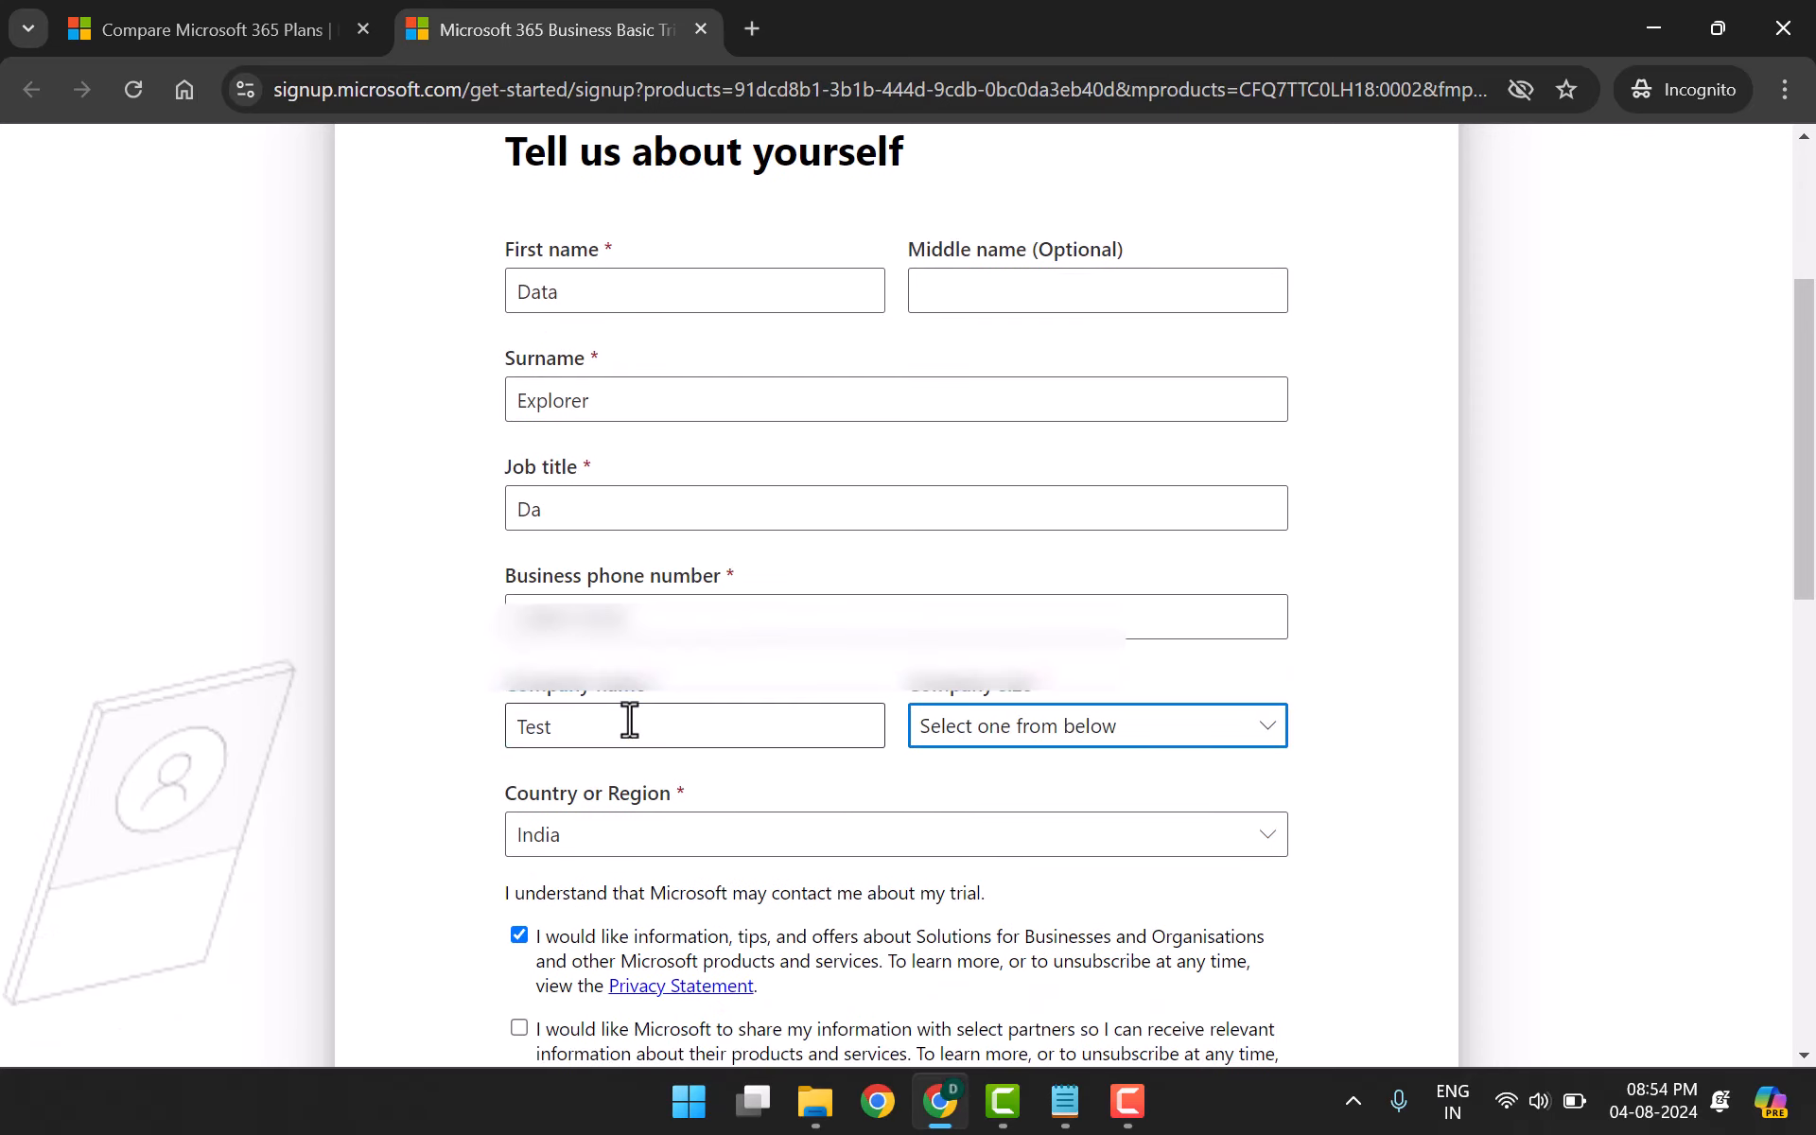
{"action": "left_click", "coordinate": [1102, 739]}
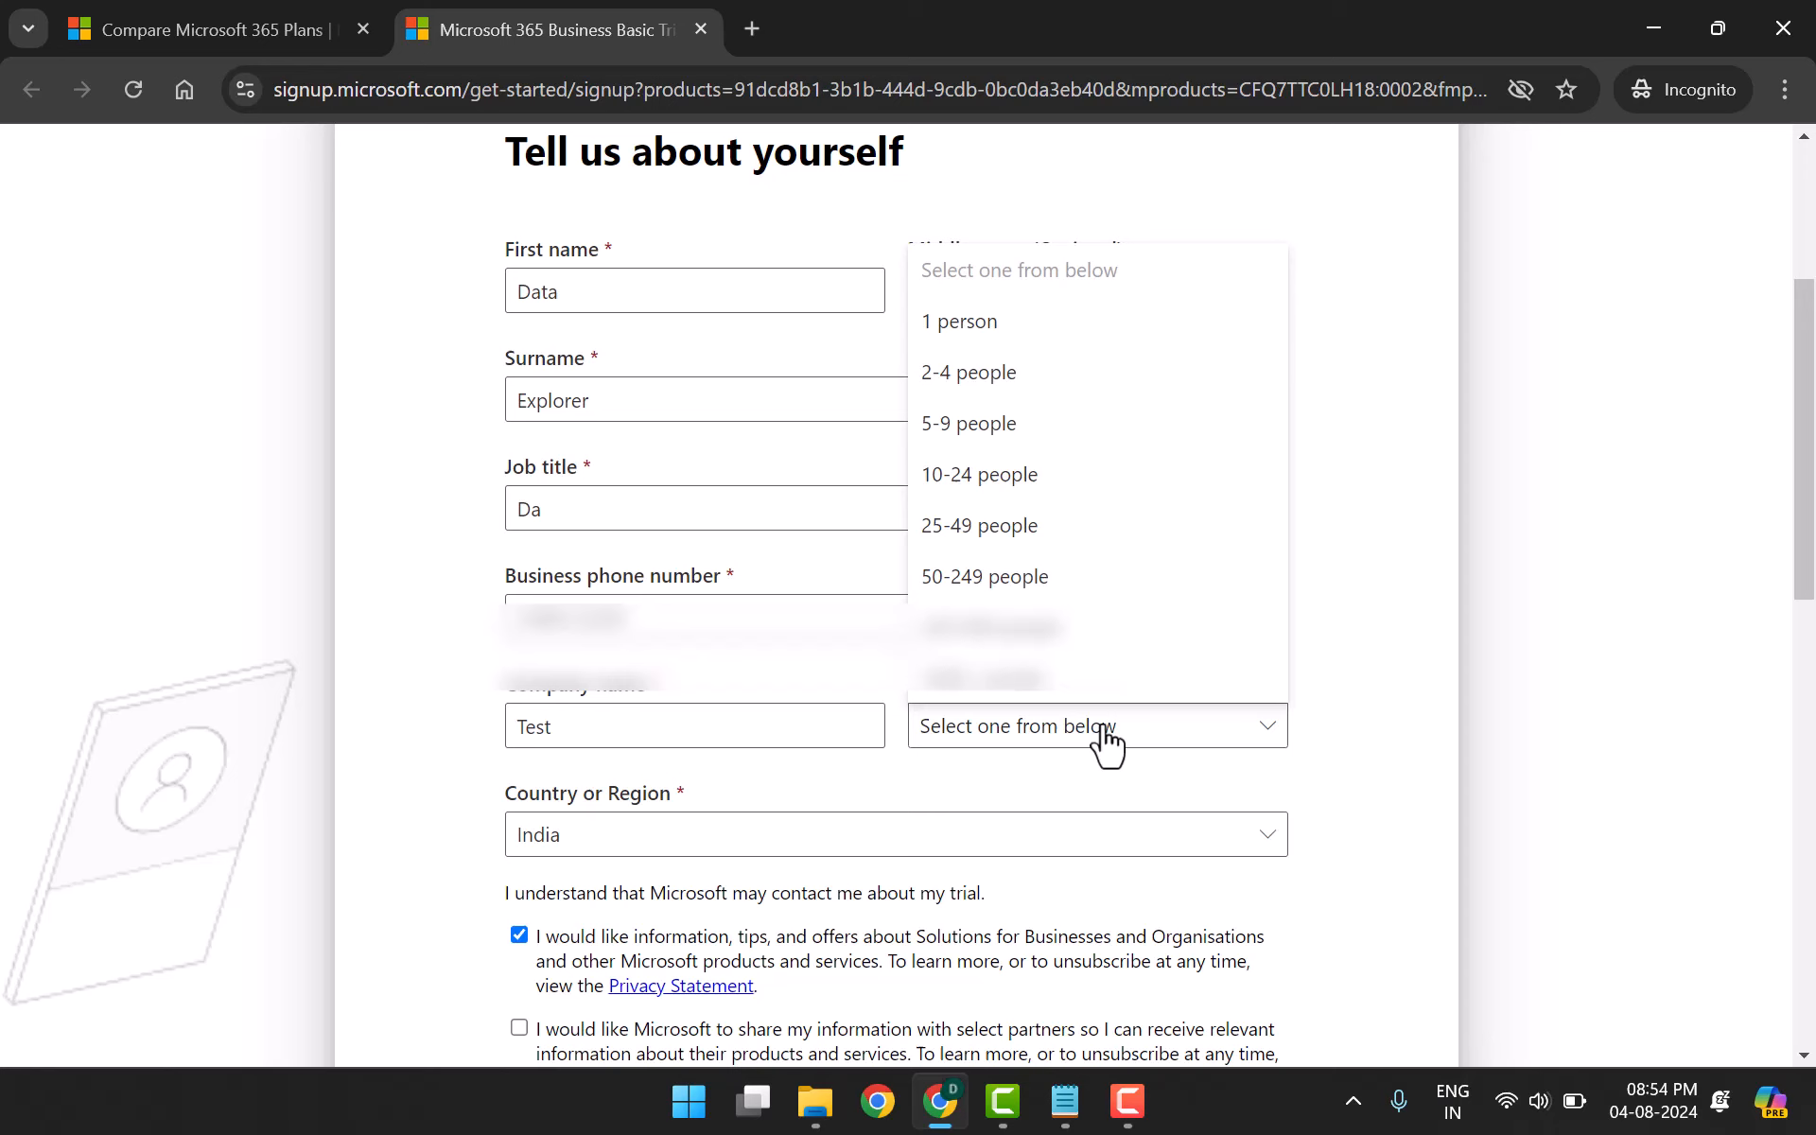
{"action": "left_click", "coordinate": [1031, 579]}
{"action": "scroll", "coordinate": [803, 709], "scroll_direction": "down", "scroll_amount": 3}
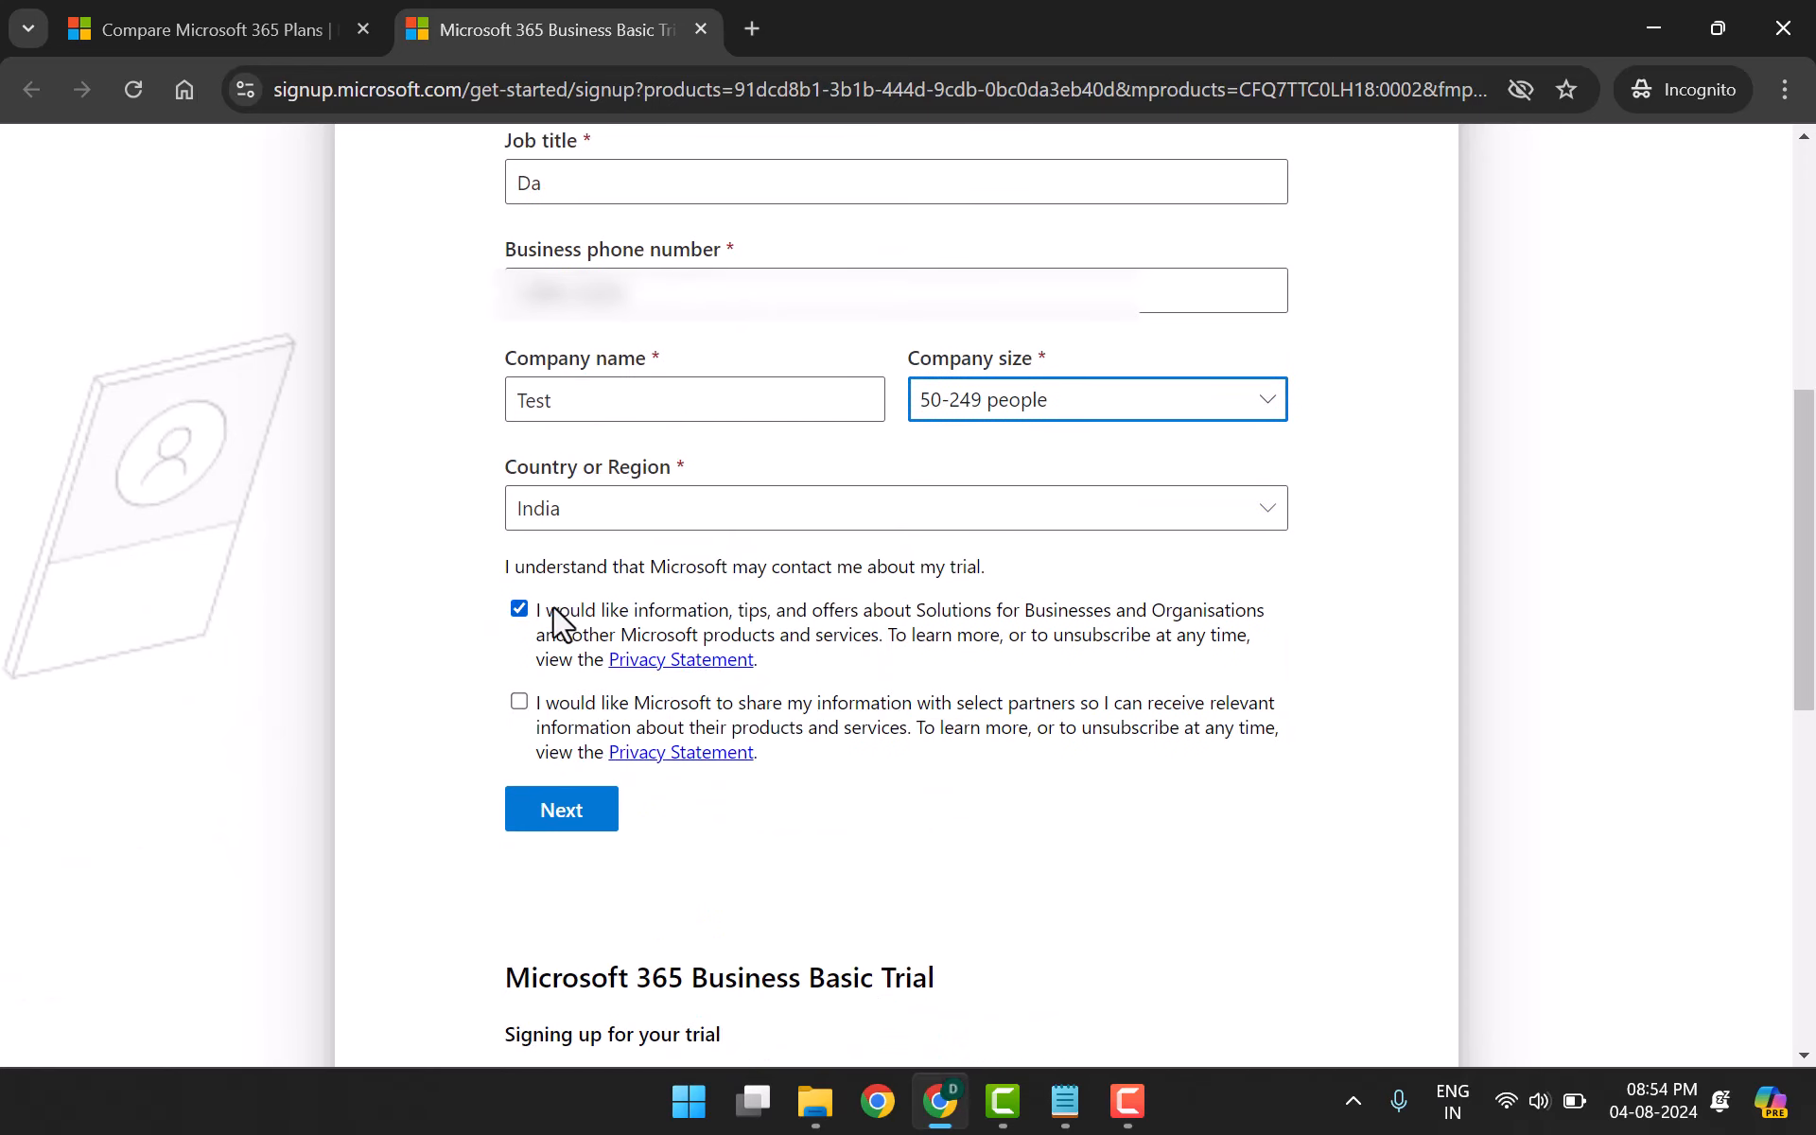
{"action": "left_click", "coordinate": [519, 609]}
{"action": "left_click", "coordinate": [519, 609]}
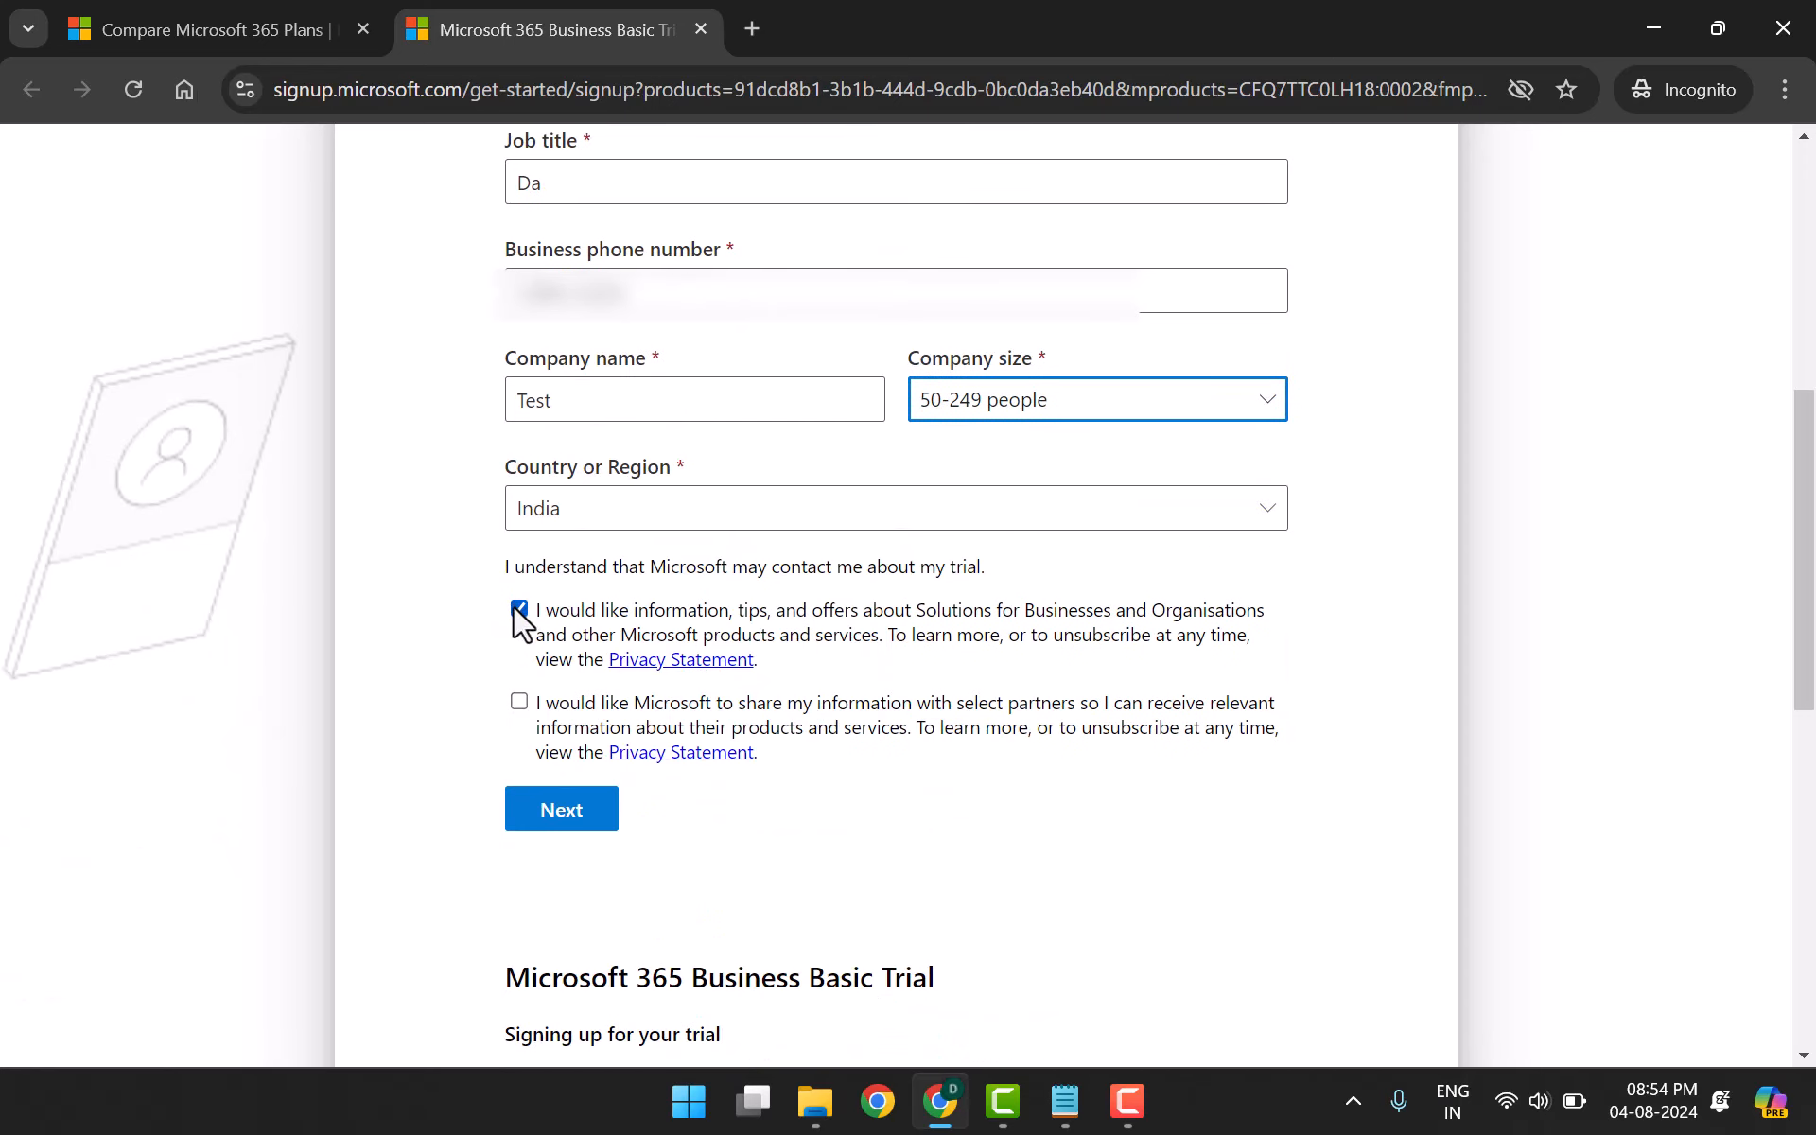
{"action": "left_click", "coordinate": [544, 818]}
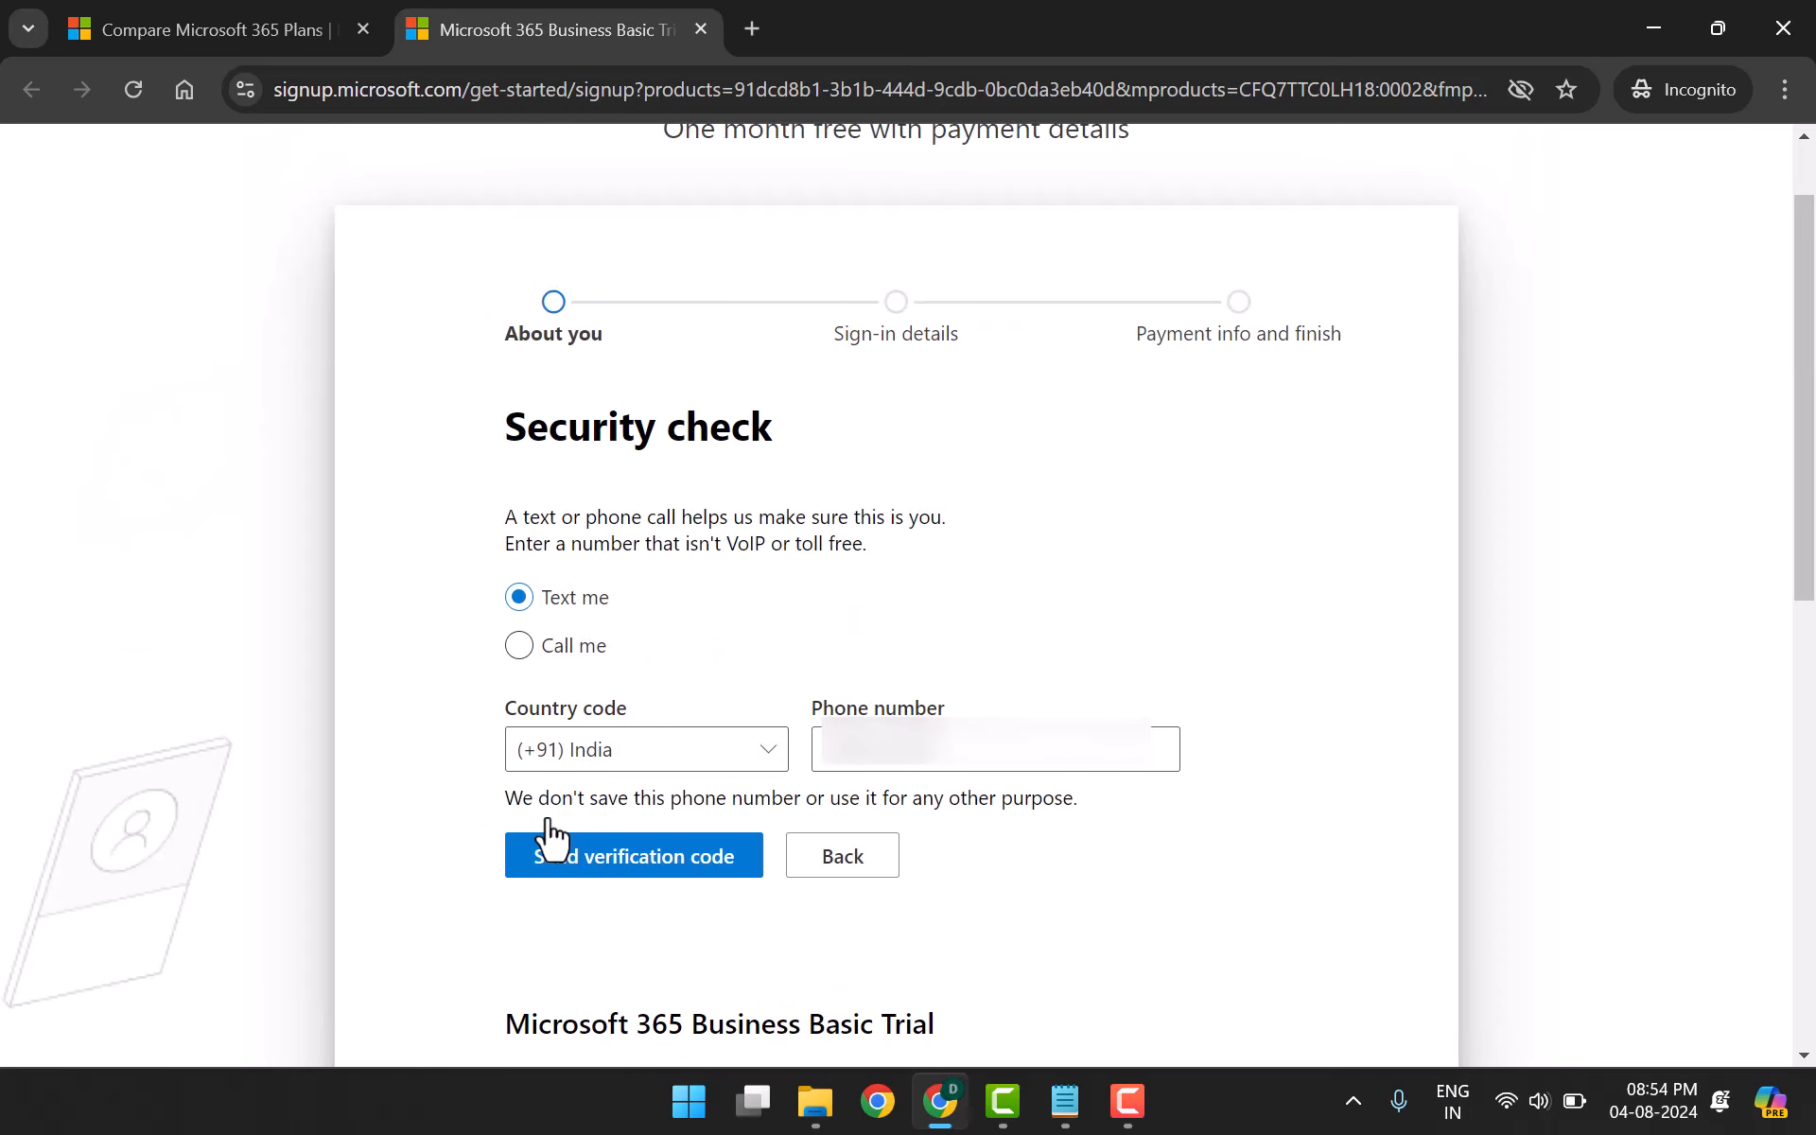
Have a verification code texted to the phone, enter the received code, and verify it
{"action": "scroll", "coordinate": [641, 654], "scroll_direction": "down", "scroll_amount": 2}
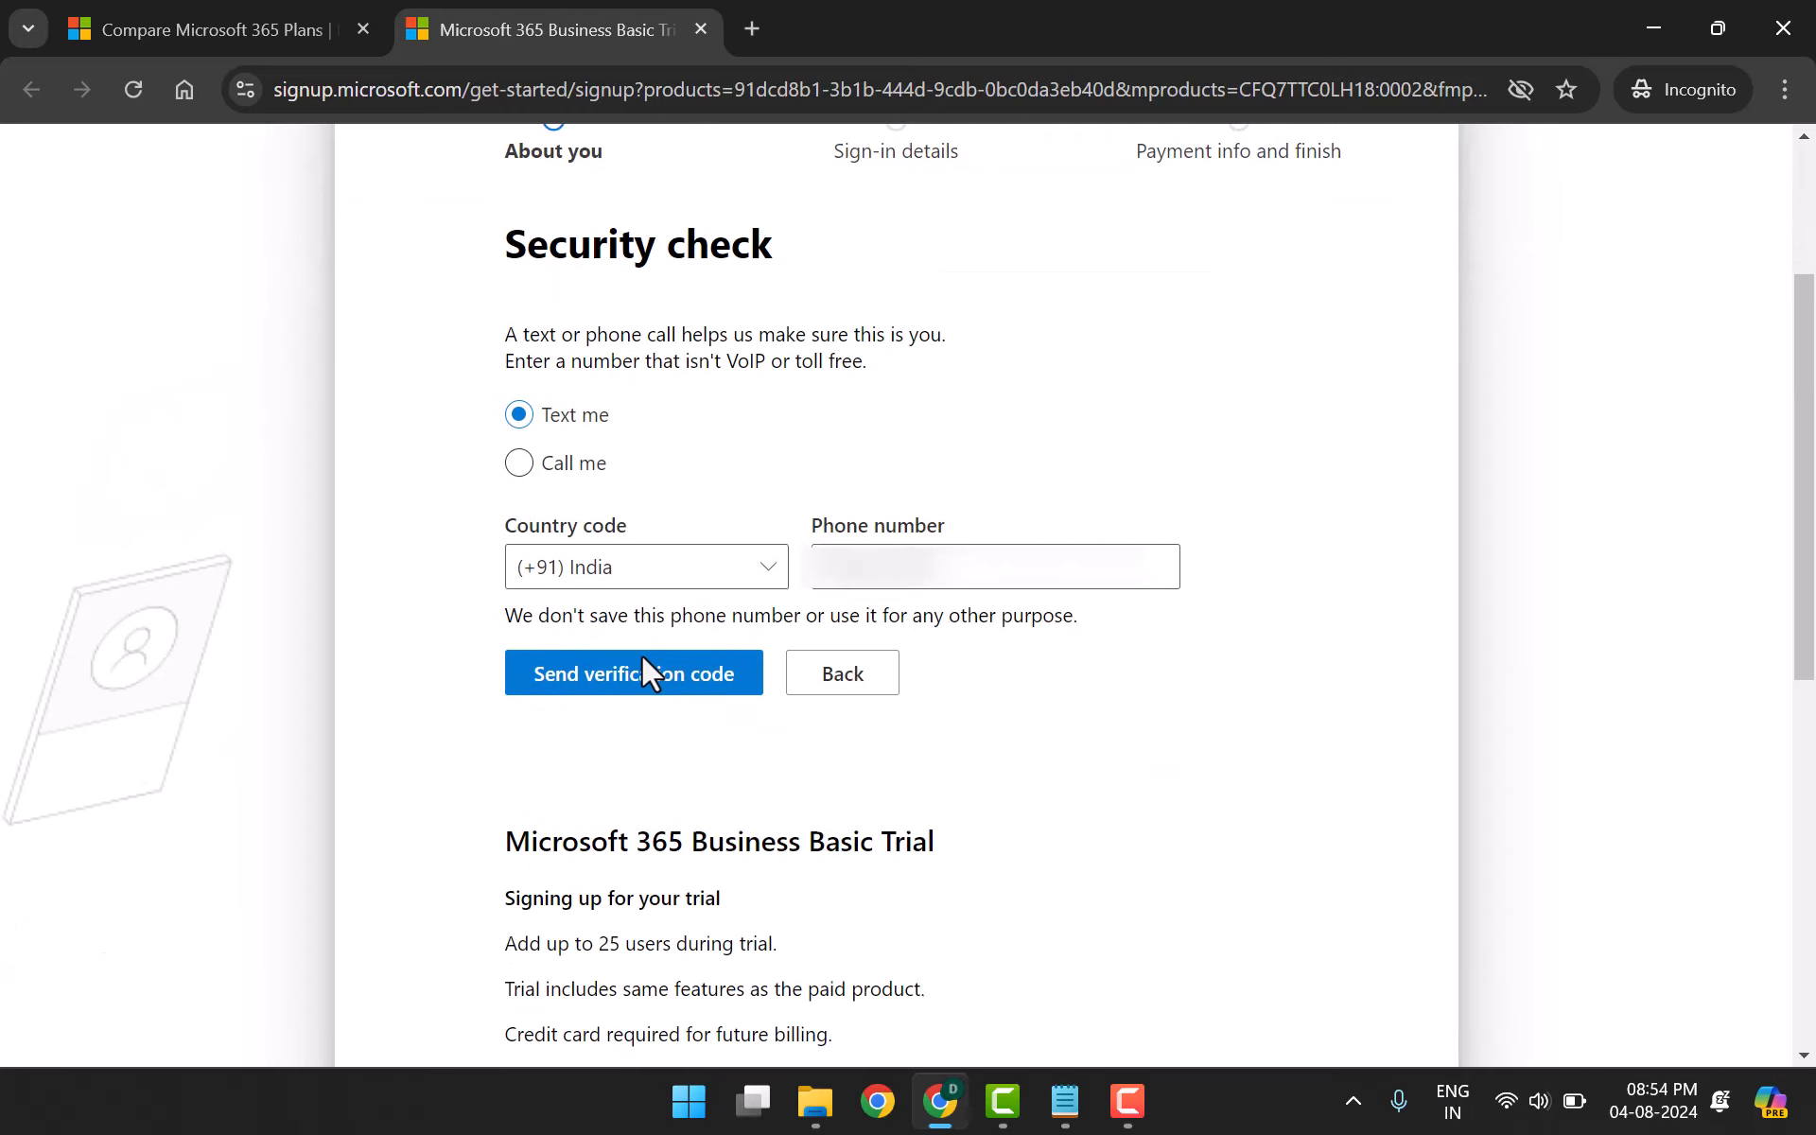
{"action": "scroll", "coordinate": [641, 654], "scroll_direction": "up", "scroll_amount": 1}
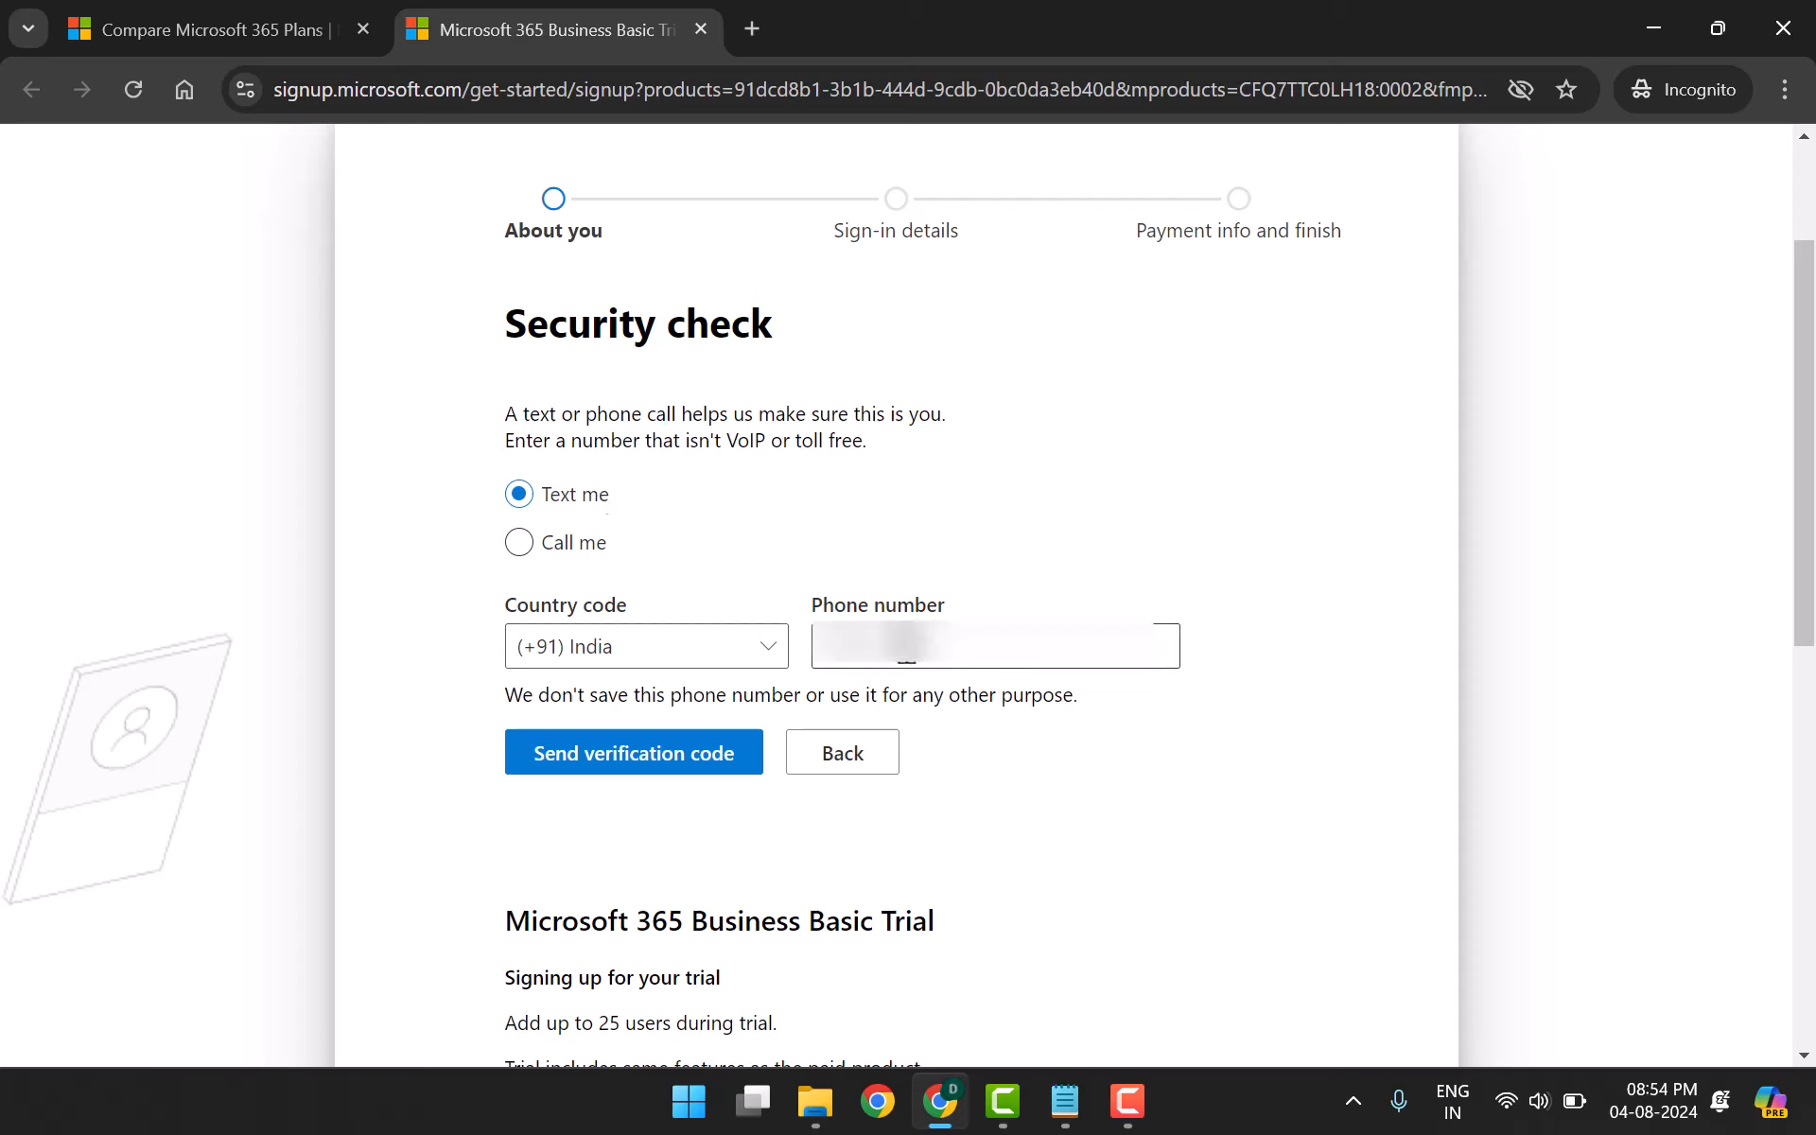
{"action": "left_click", "coordinate": [633, 763]}
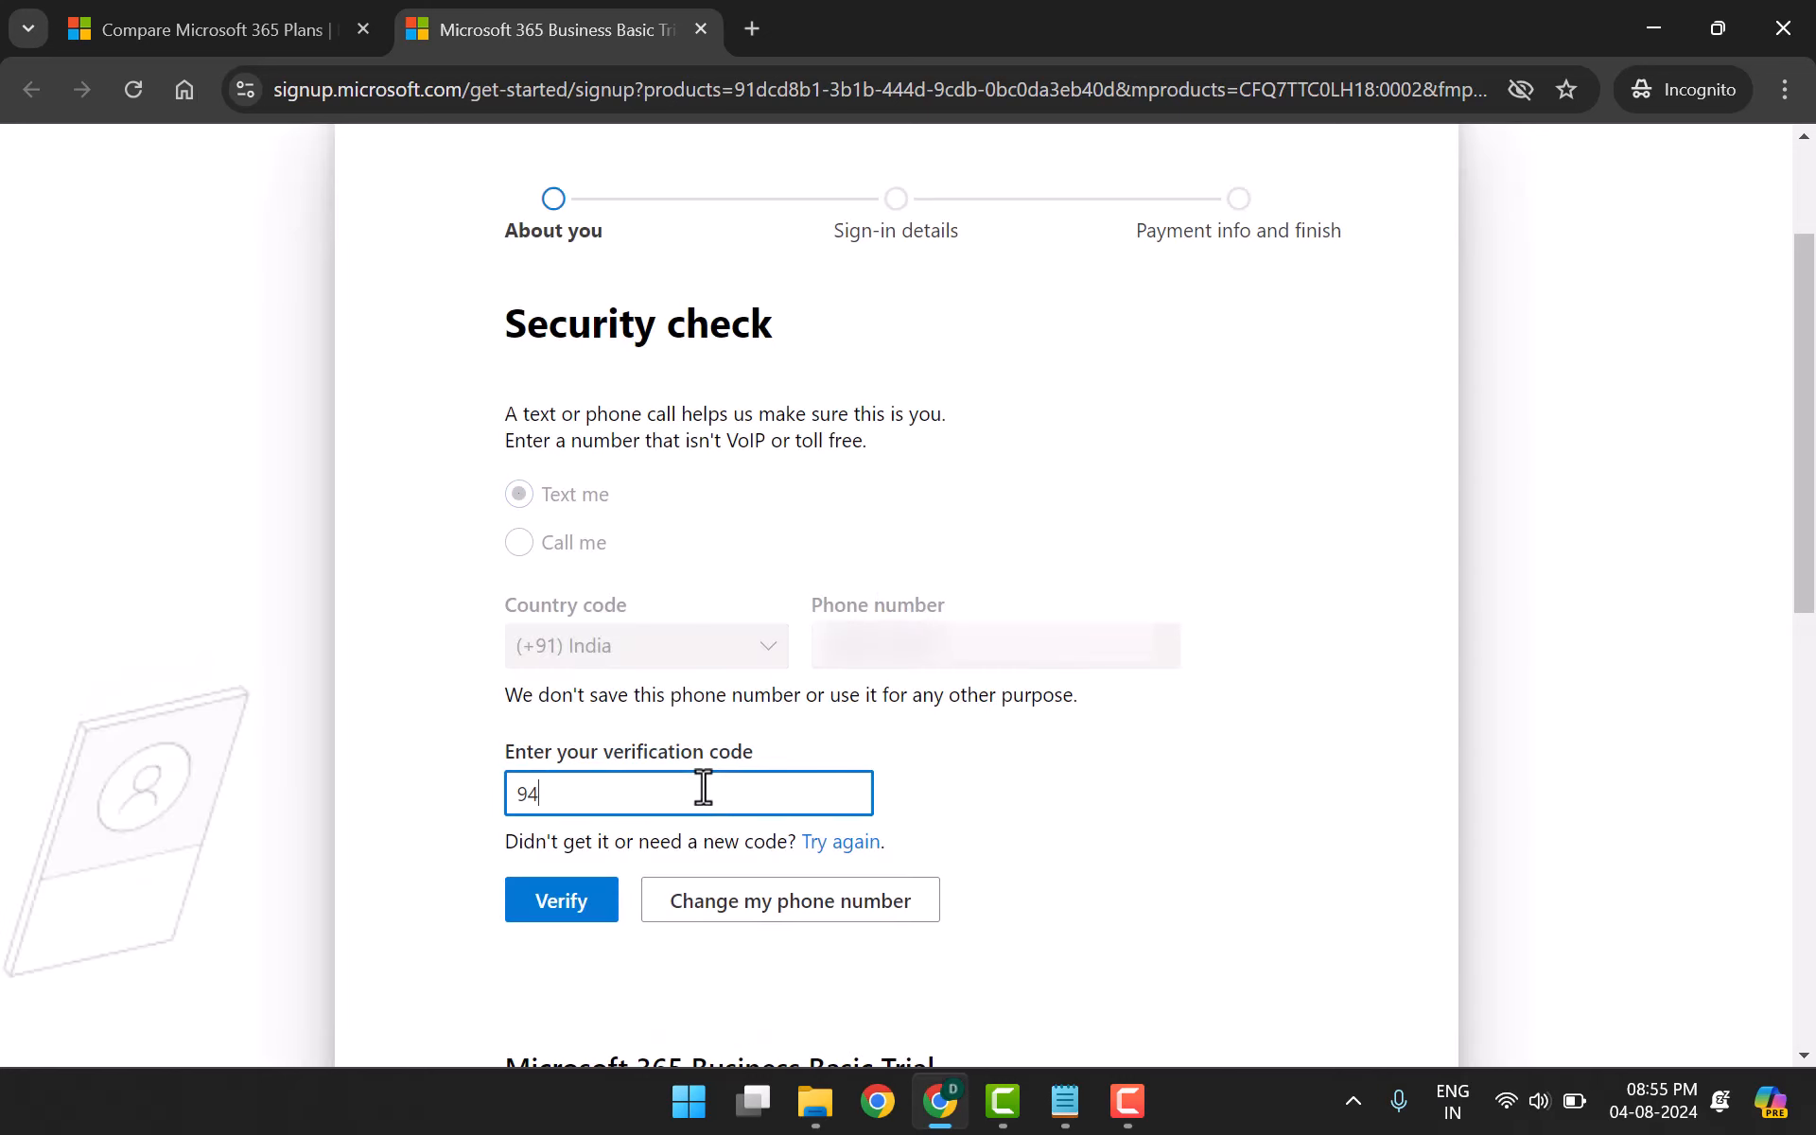
{"action": "left_click", "coordinate": [571, 925]}
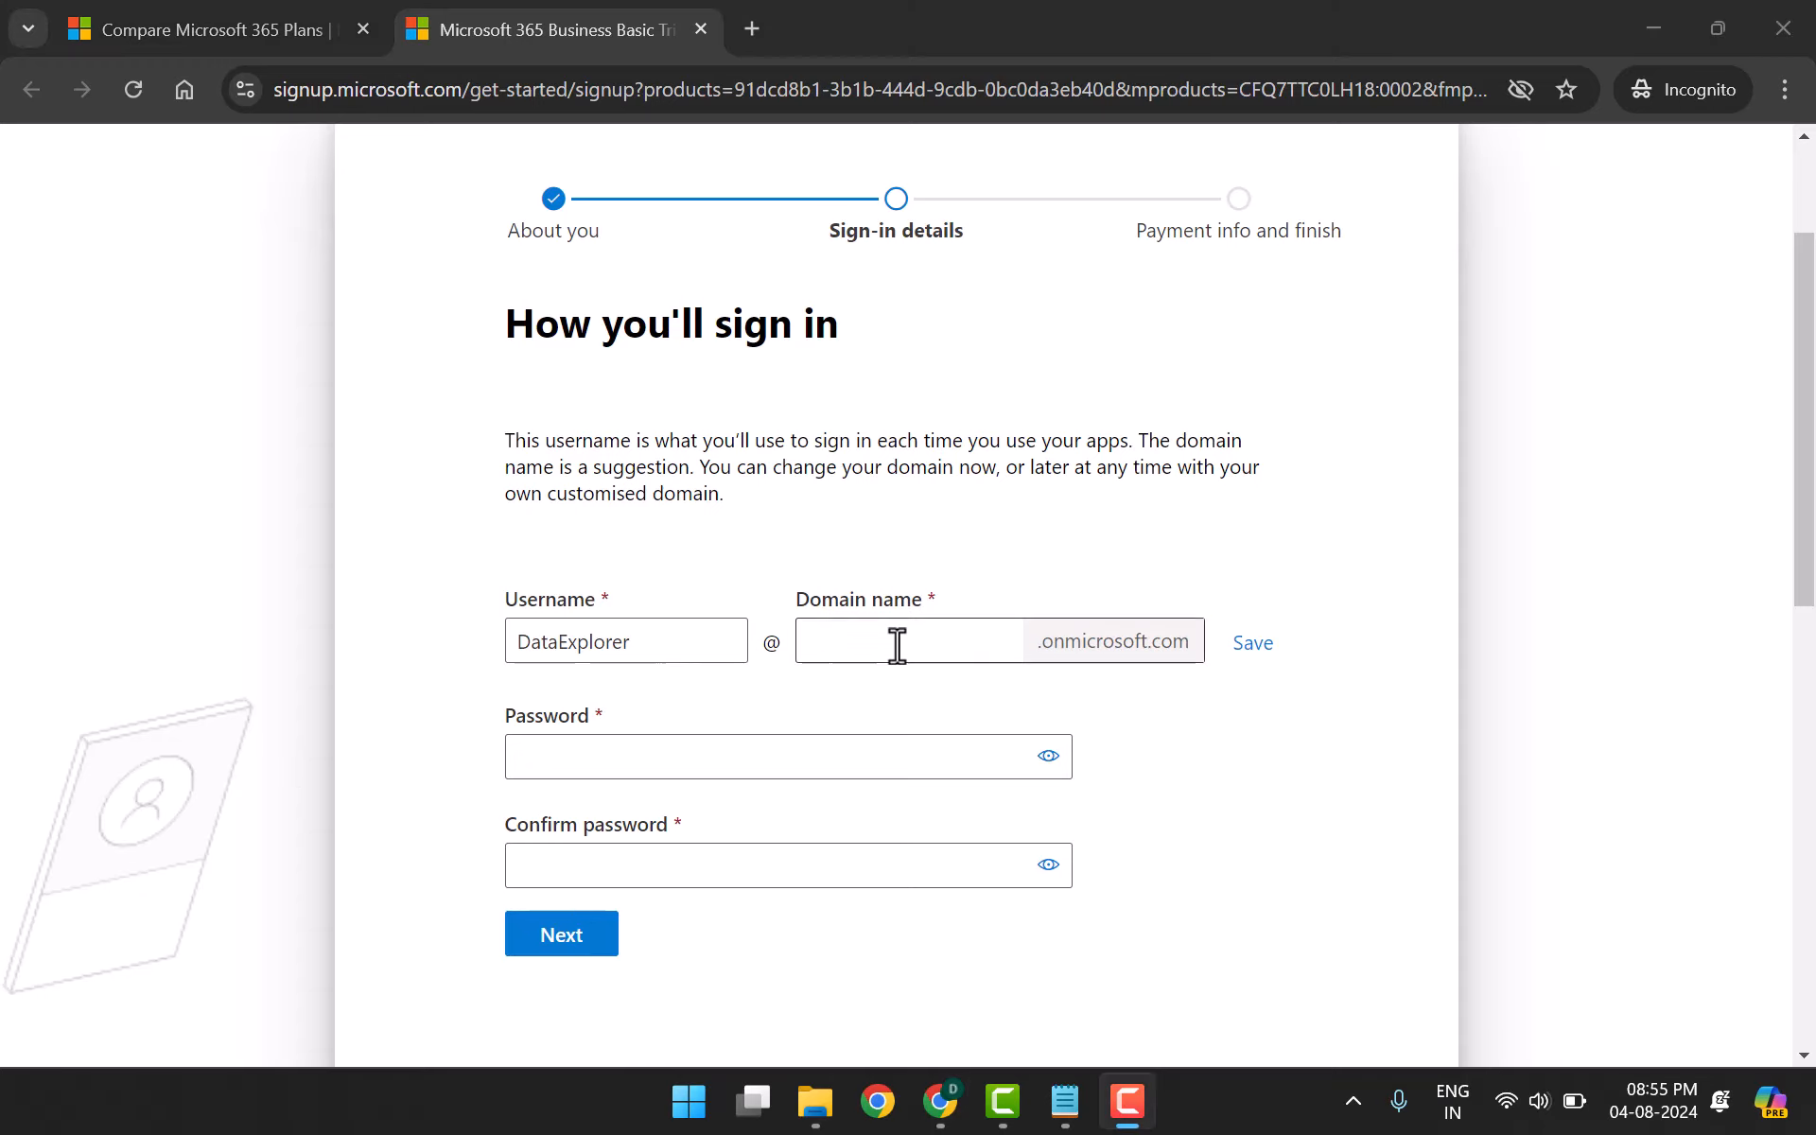
Save the onmicrosoft.com domain name, then enter and confirm the account password
{"action": "left_click", "coordinate": [847, 646]}
{"action": "left_click", "coordinate": [1252, 645]}
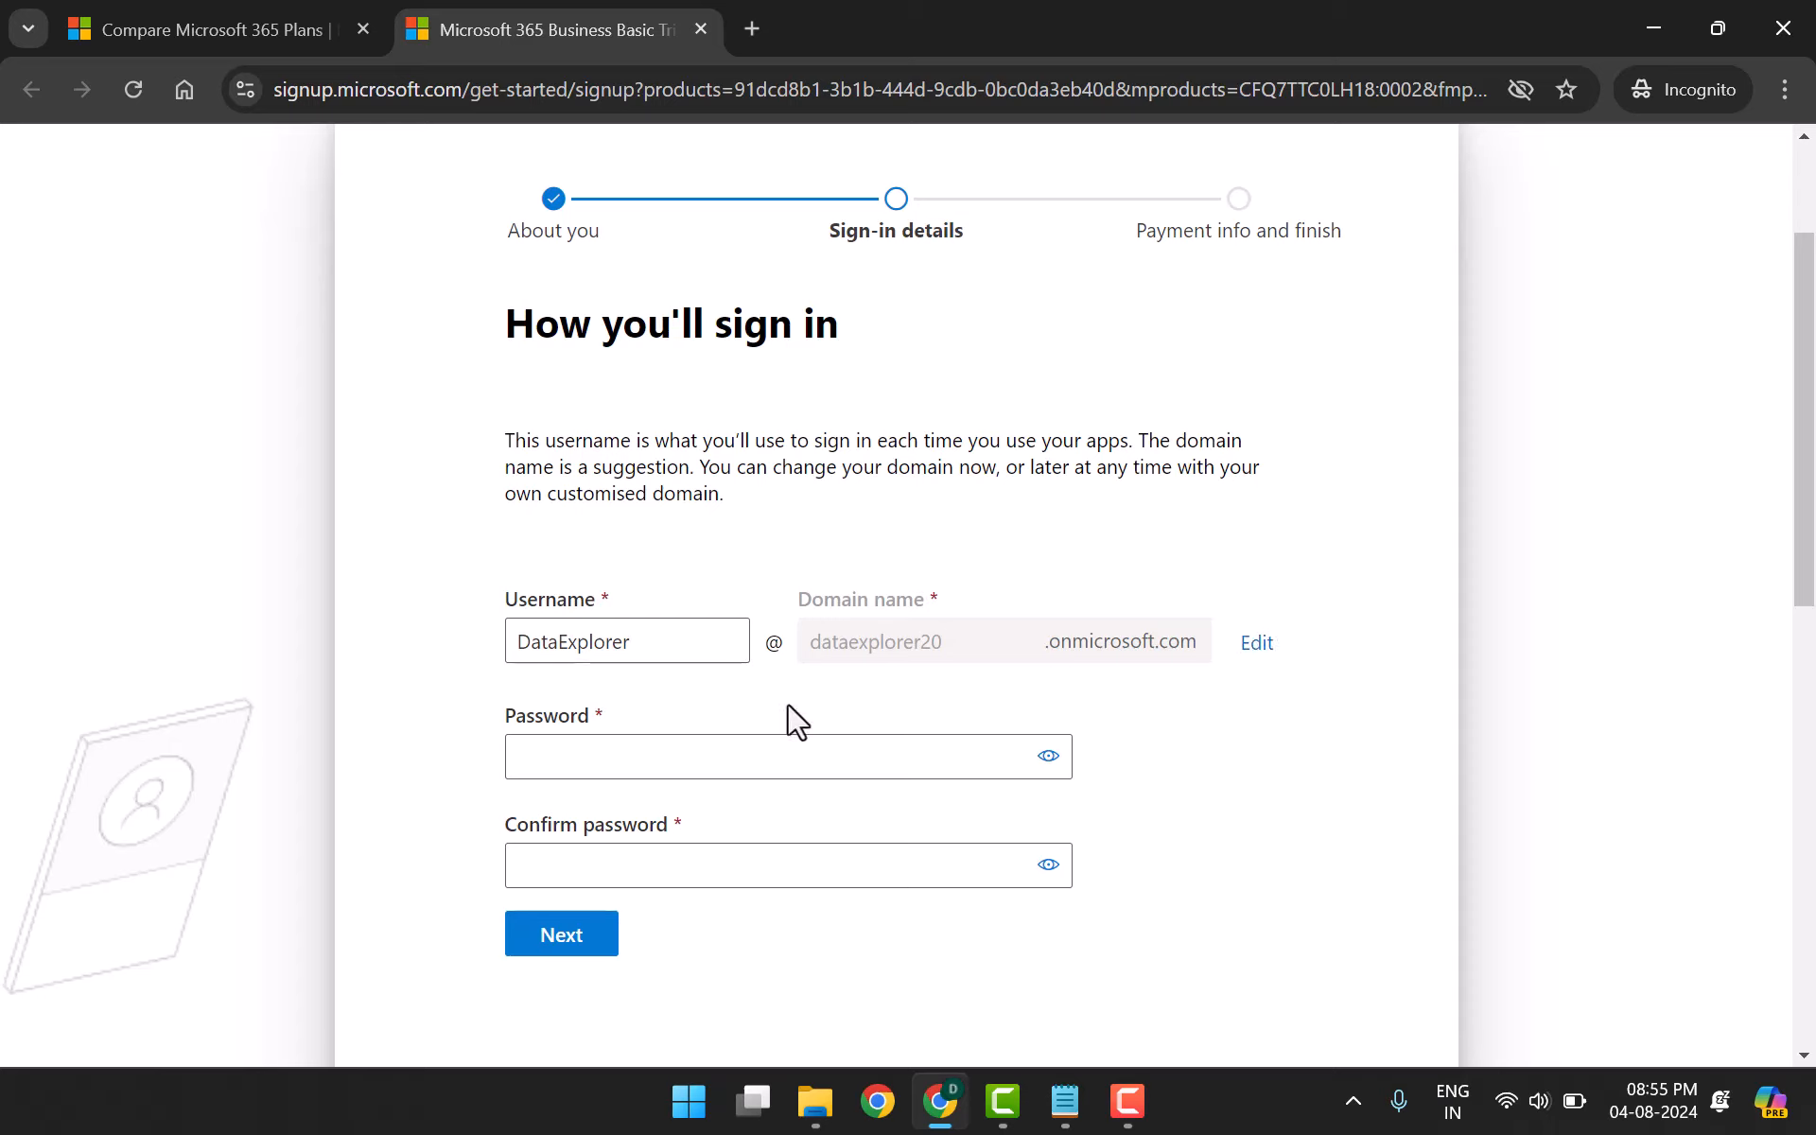
{"action": "left_click", "coordinate": [714, 756]}
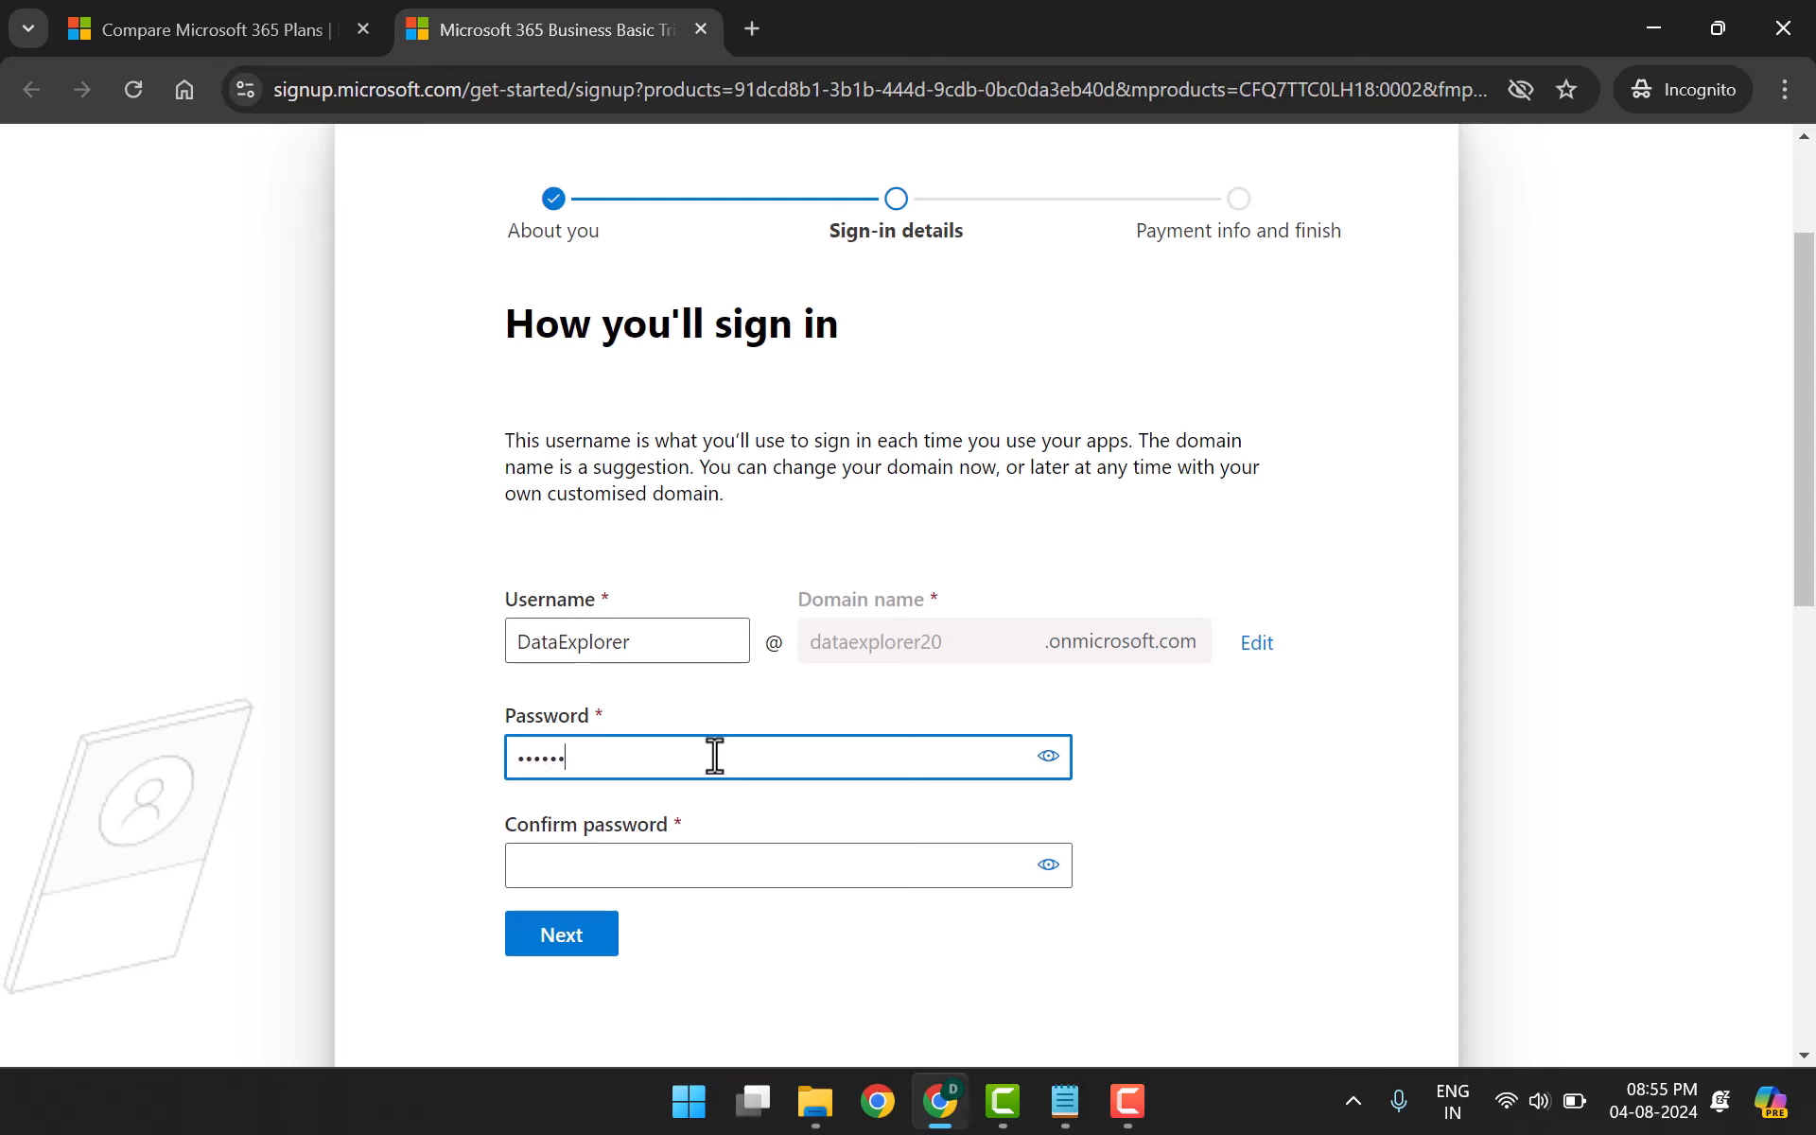
{"action": "type", "text": "••••"}
{"action": "key", "text": "Tab"}
{"action": "type", "text": "••••••••••••"}
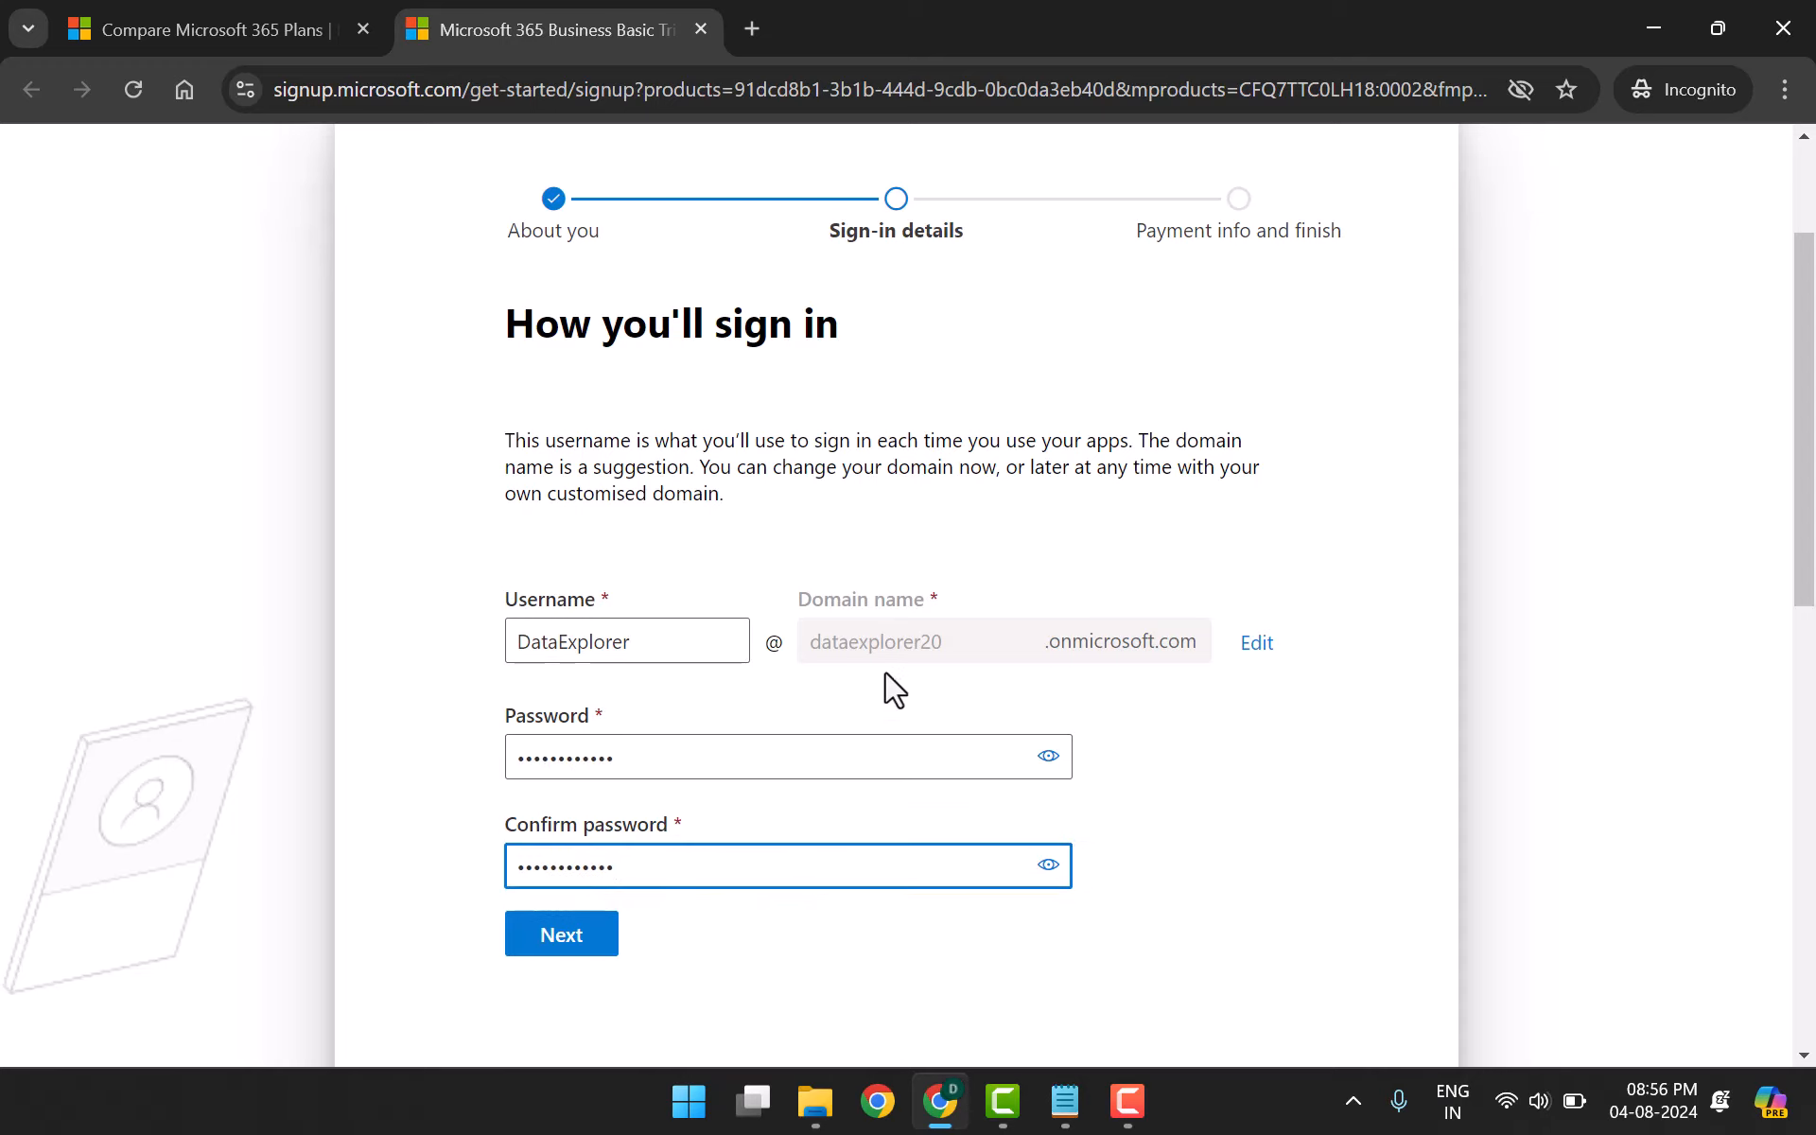
Check the notes file, then submit the sign-in details to reach Quantity and payment
{"action": "key", "text": "alt+Tab"}
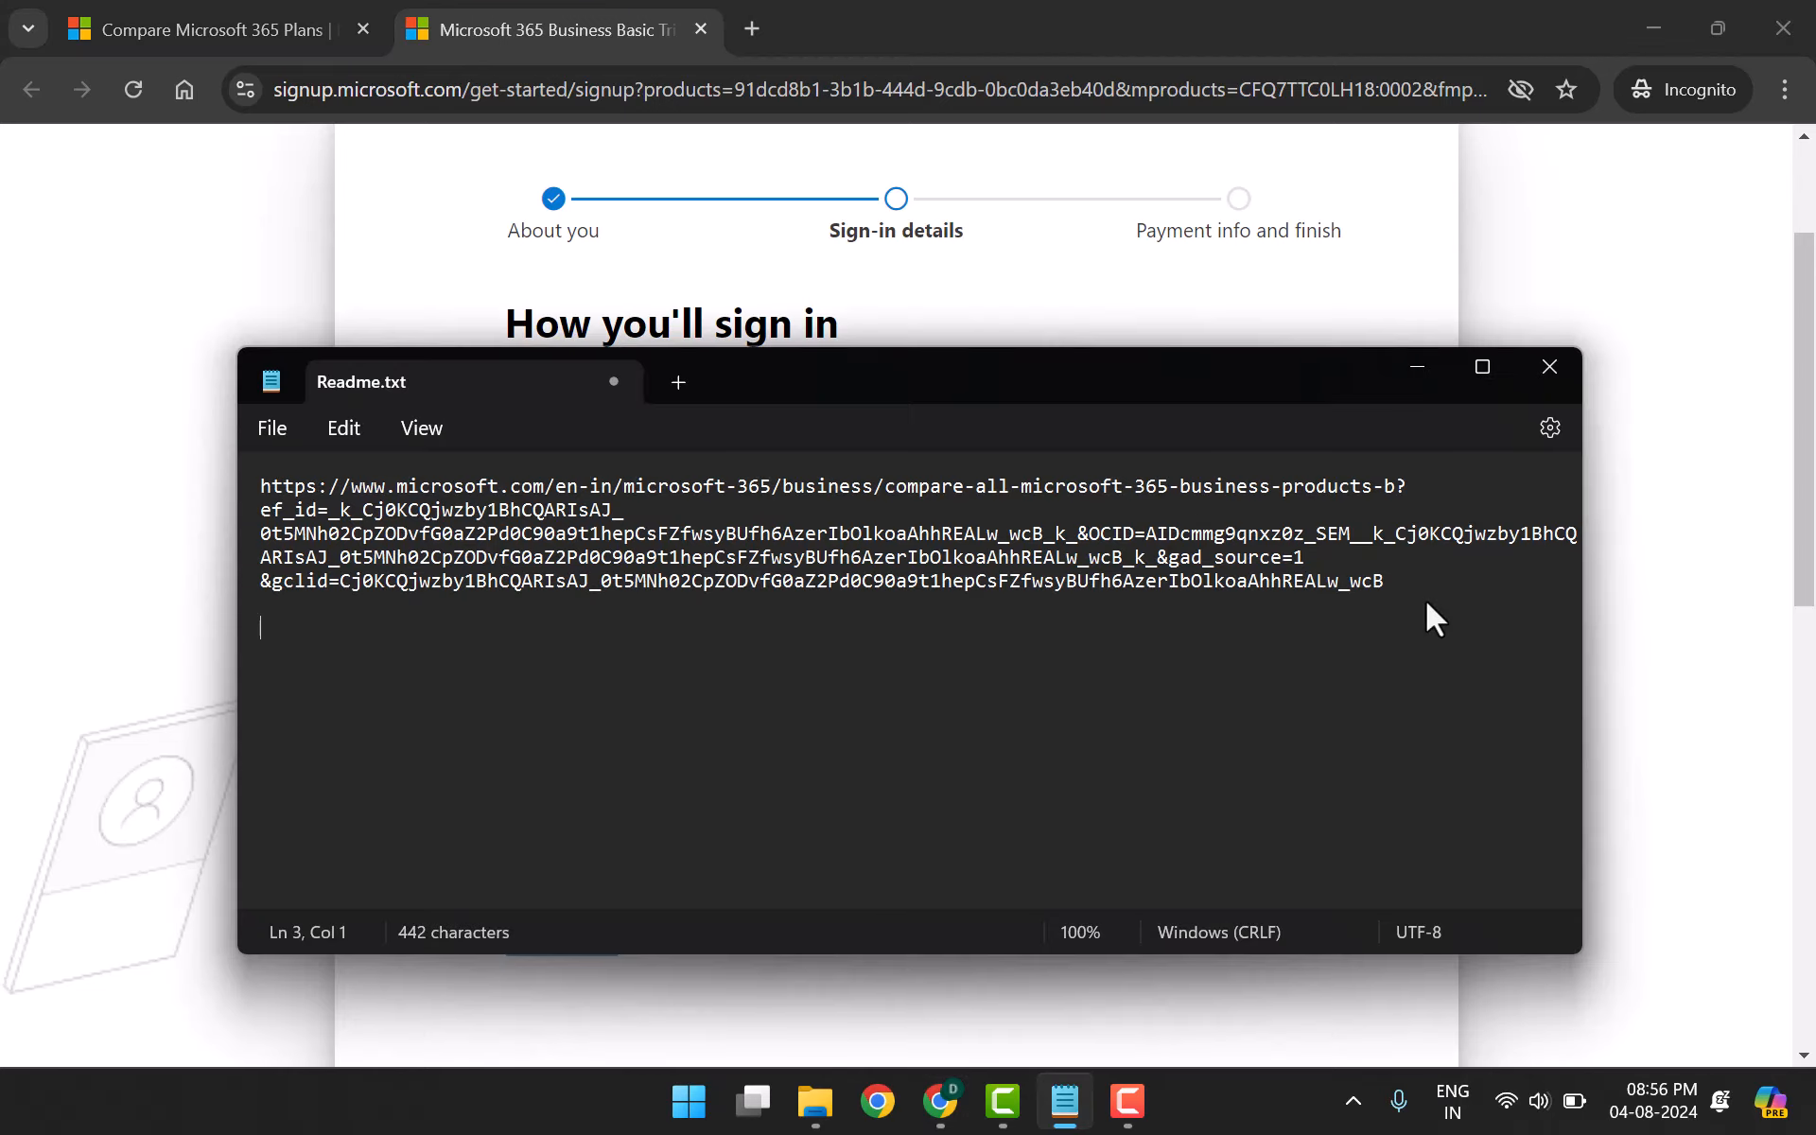
{"action": "key", "text": "alt+Tab"}
{"action": "left_click", "coordinate": [593, 688]}
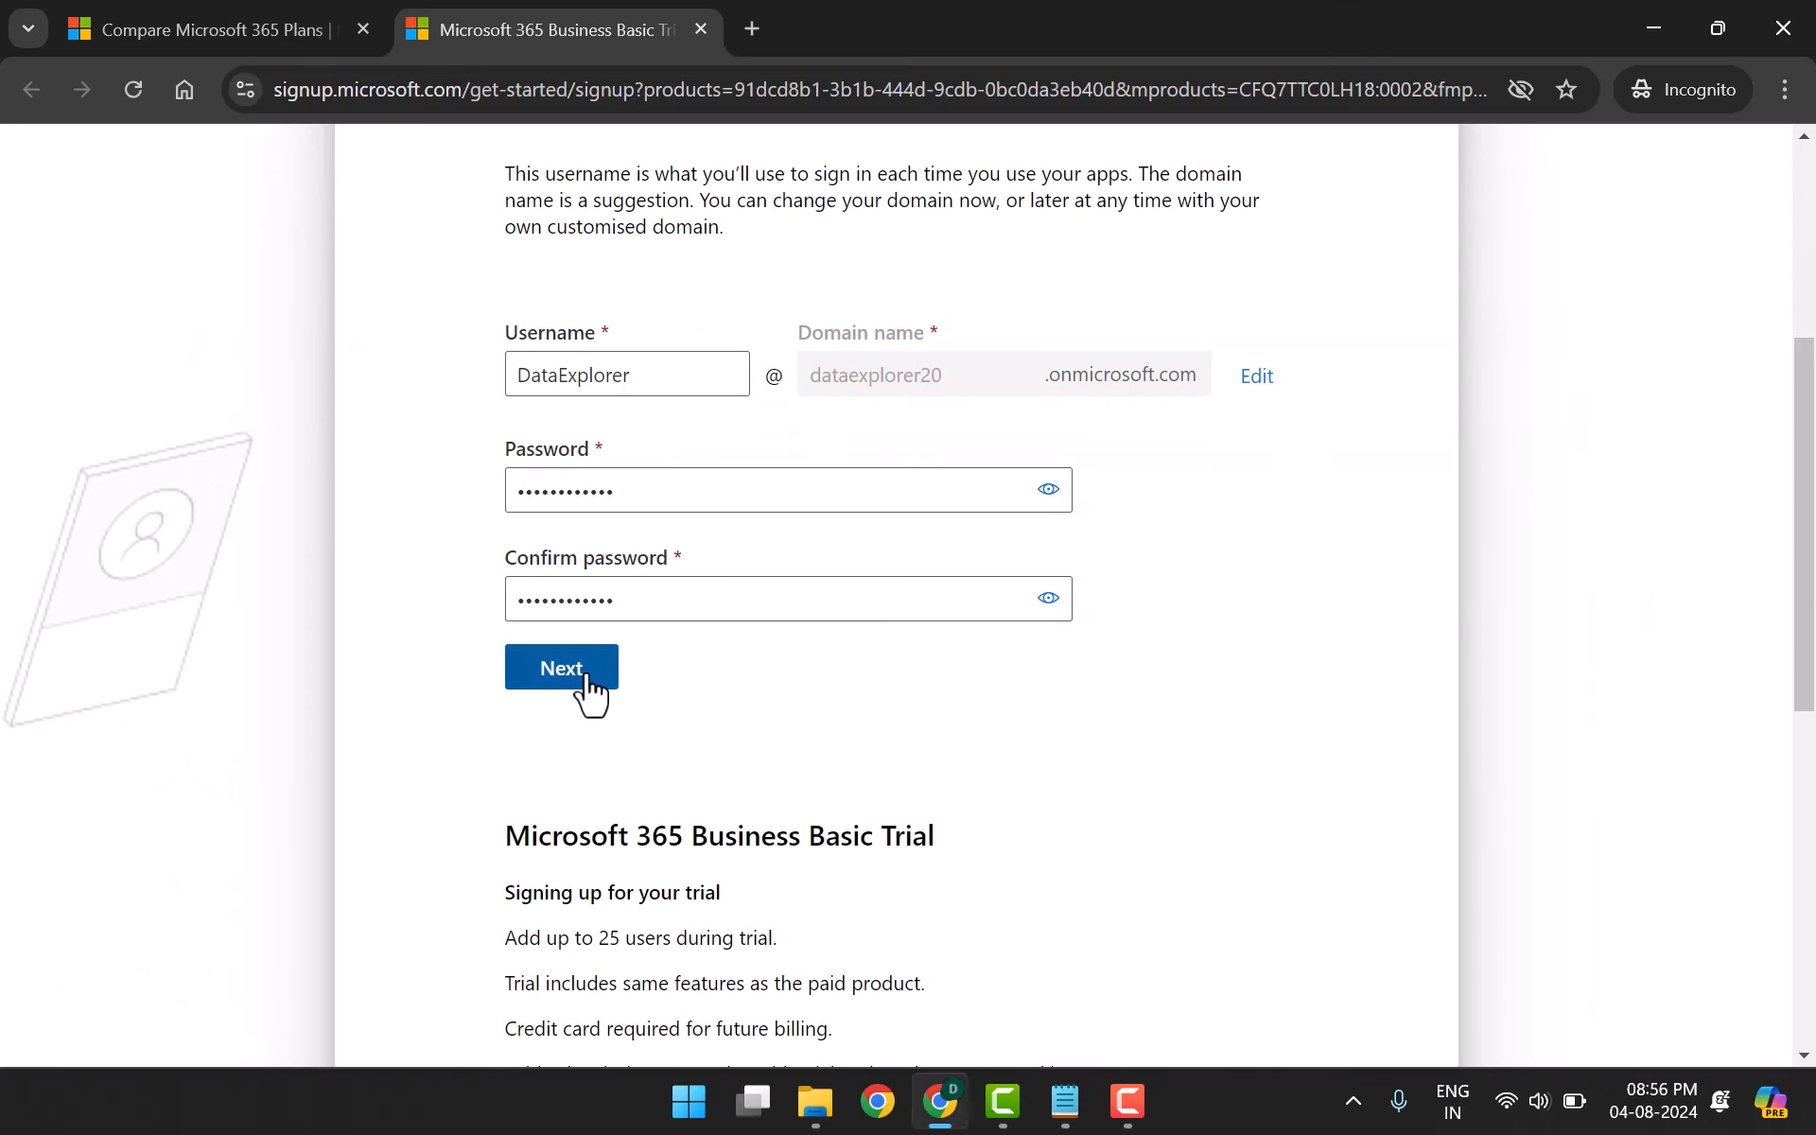
{"action": "scroll", "coordinate": [1015, 509], "scroll_direction": "up", "scroll_amount": 1}
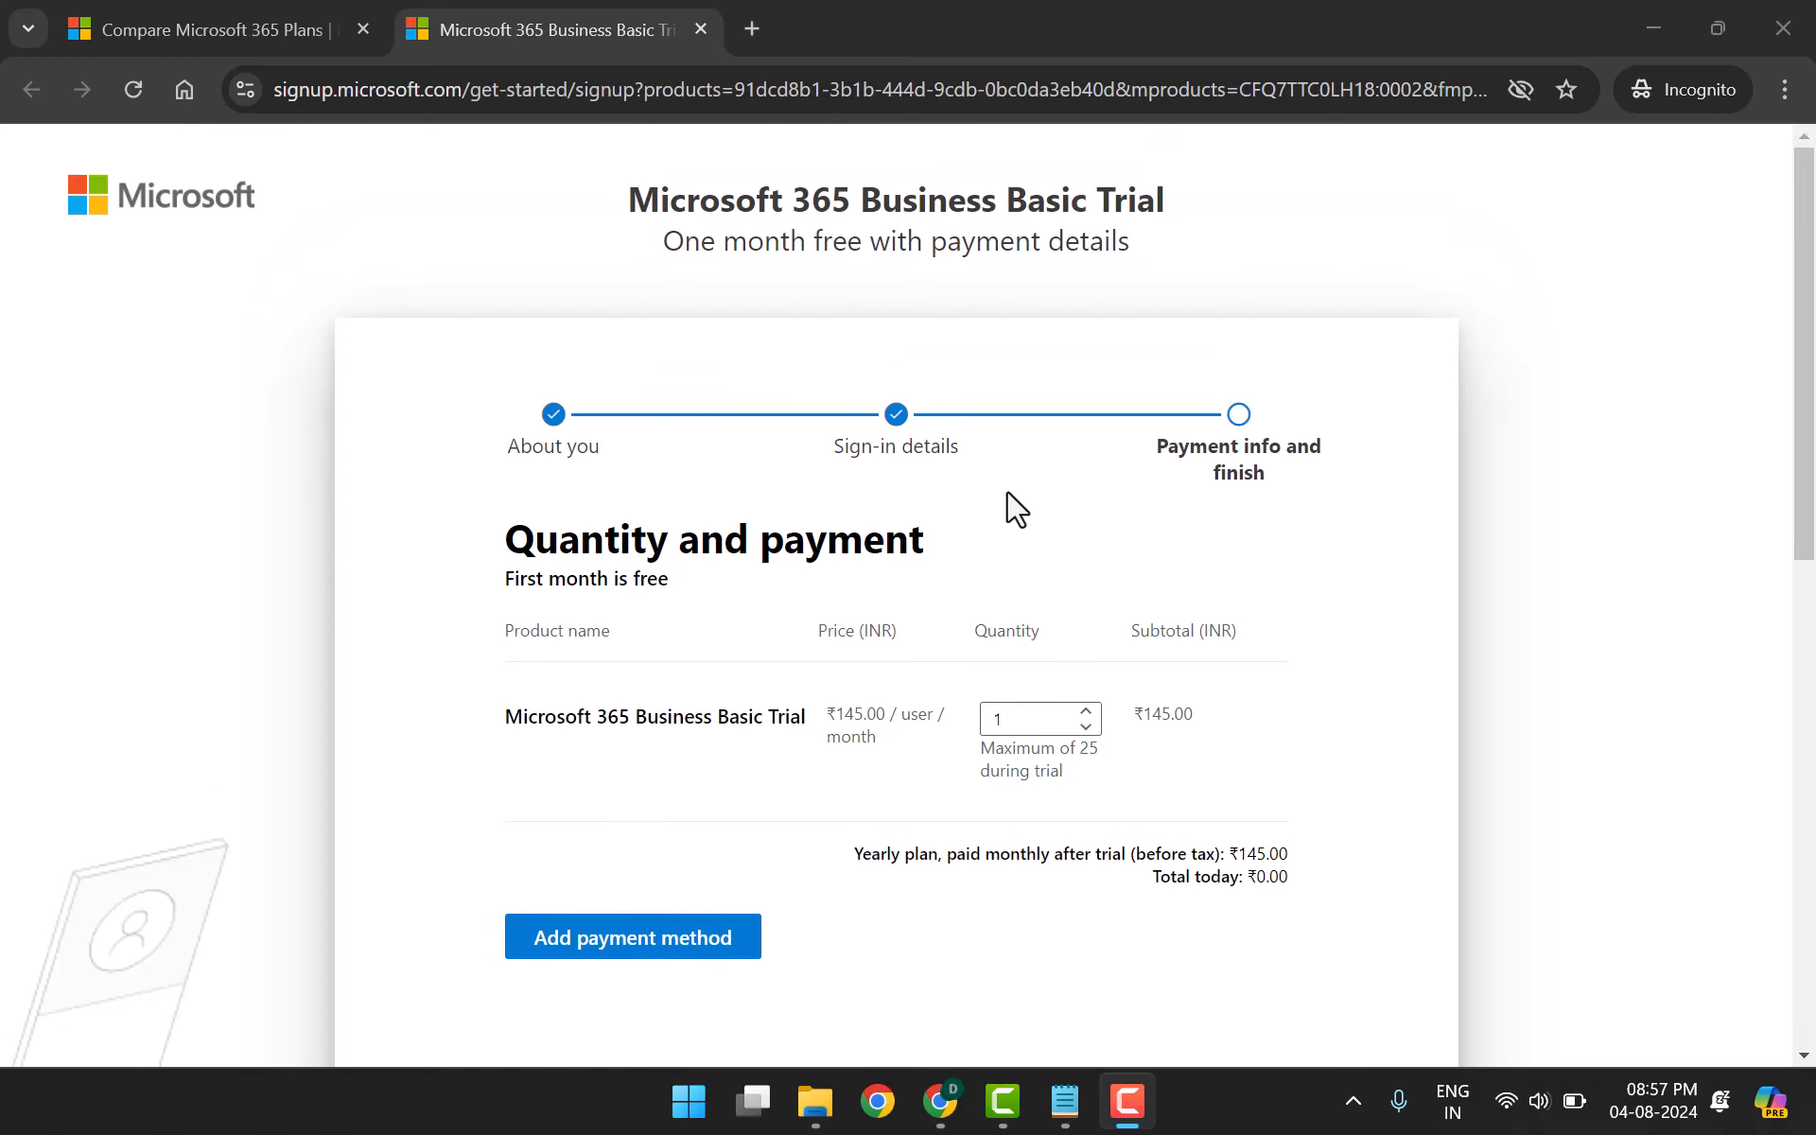
Look over the ₹0.00 Business Basic payment page, then close the trial signup tab
{"action": "scroll", "coordinate": [1015, 509], "scroll_direction": "down", "scroll_amount": 3}
{"action": "scroll", "coordinate": [1015, 509], "scroll_direction": "up", "scroll_amount": 2}
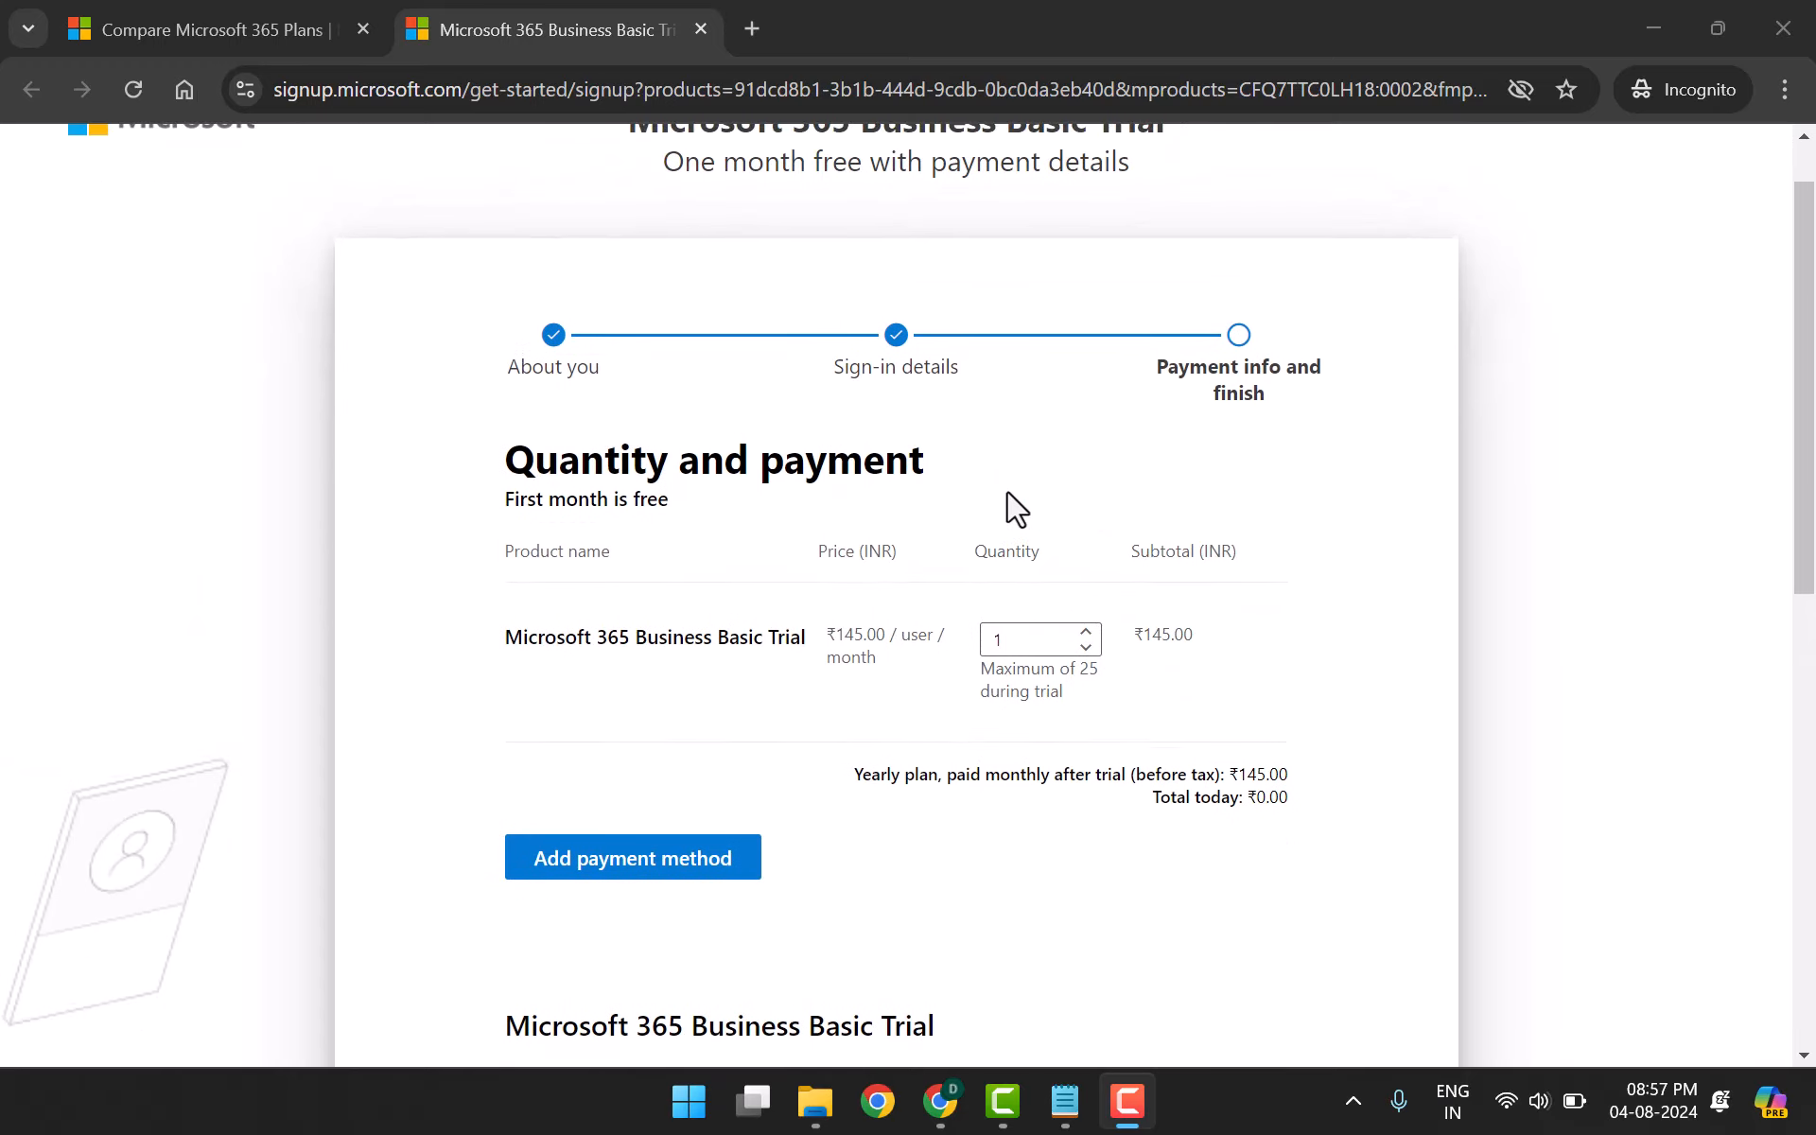
{"action": "scroll", "coordinate": [1014, 509], "scroll_direction": "down", "scroll_amount": 2}
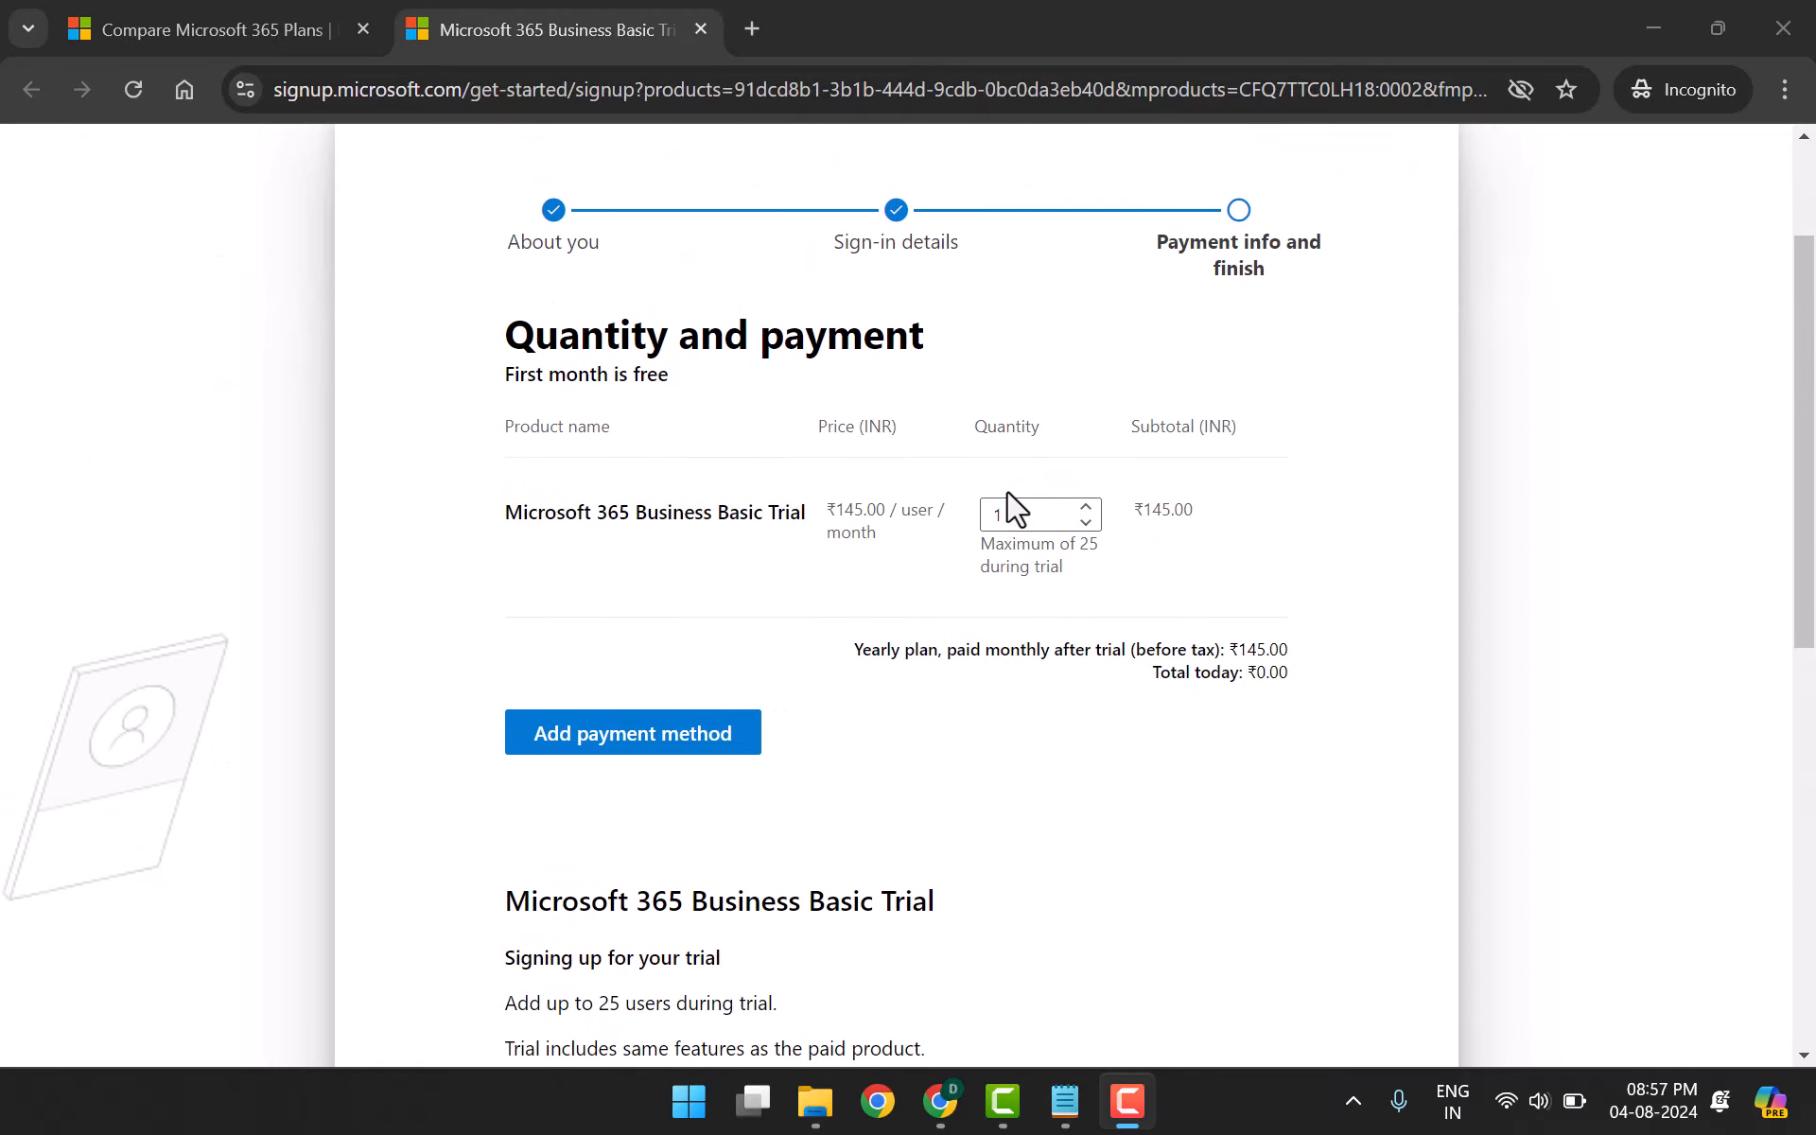
{"action": "scroll", "coordinate": [1014, 508], "scroll_direction": "up", "scroll_amount": 2}
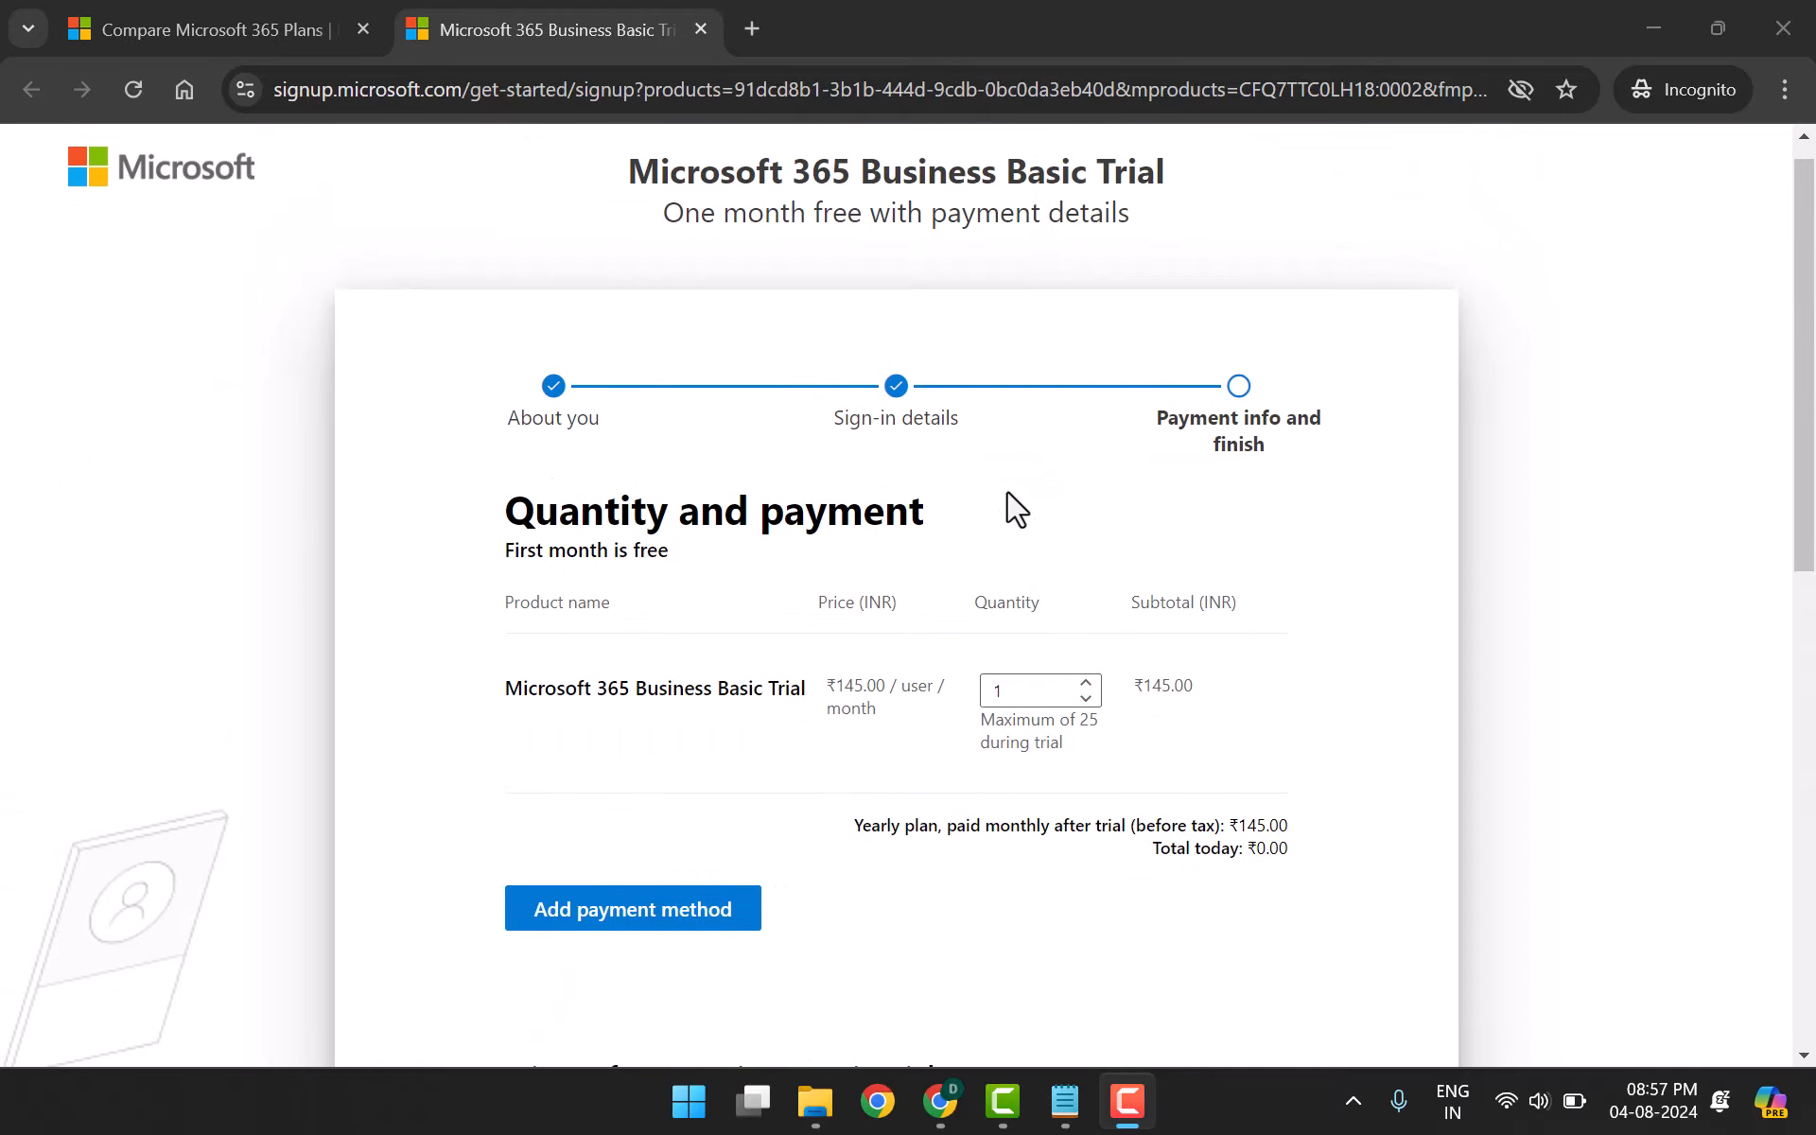
{"action": "left_click", "coordinate": [700, 31]}
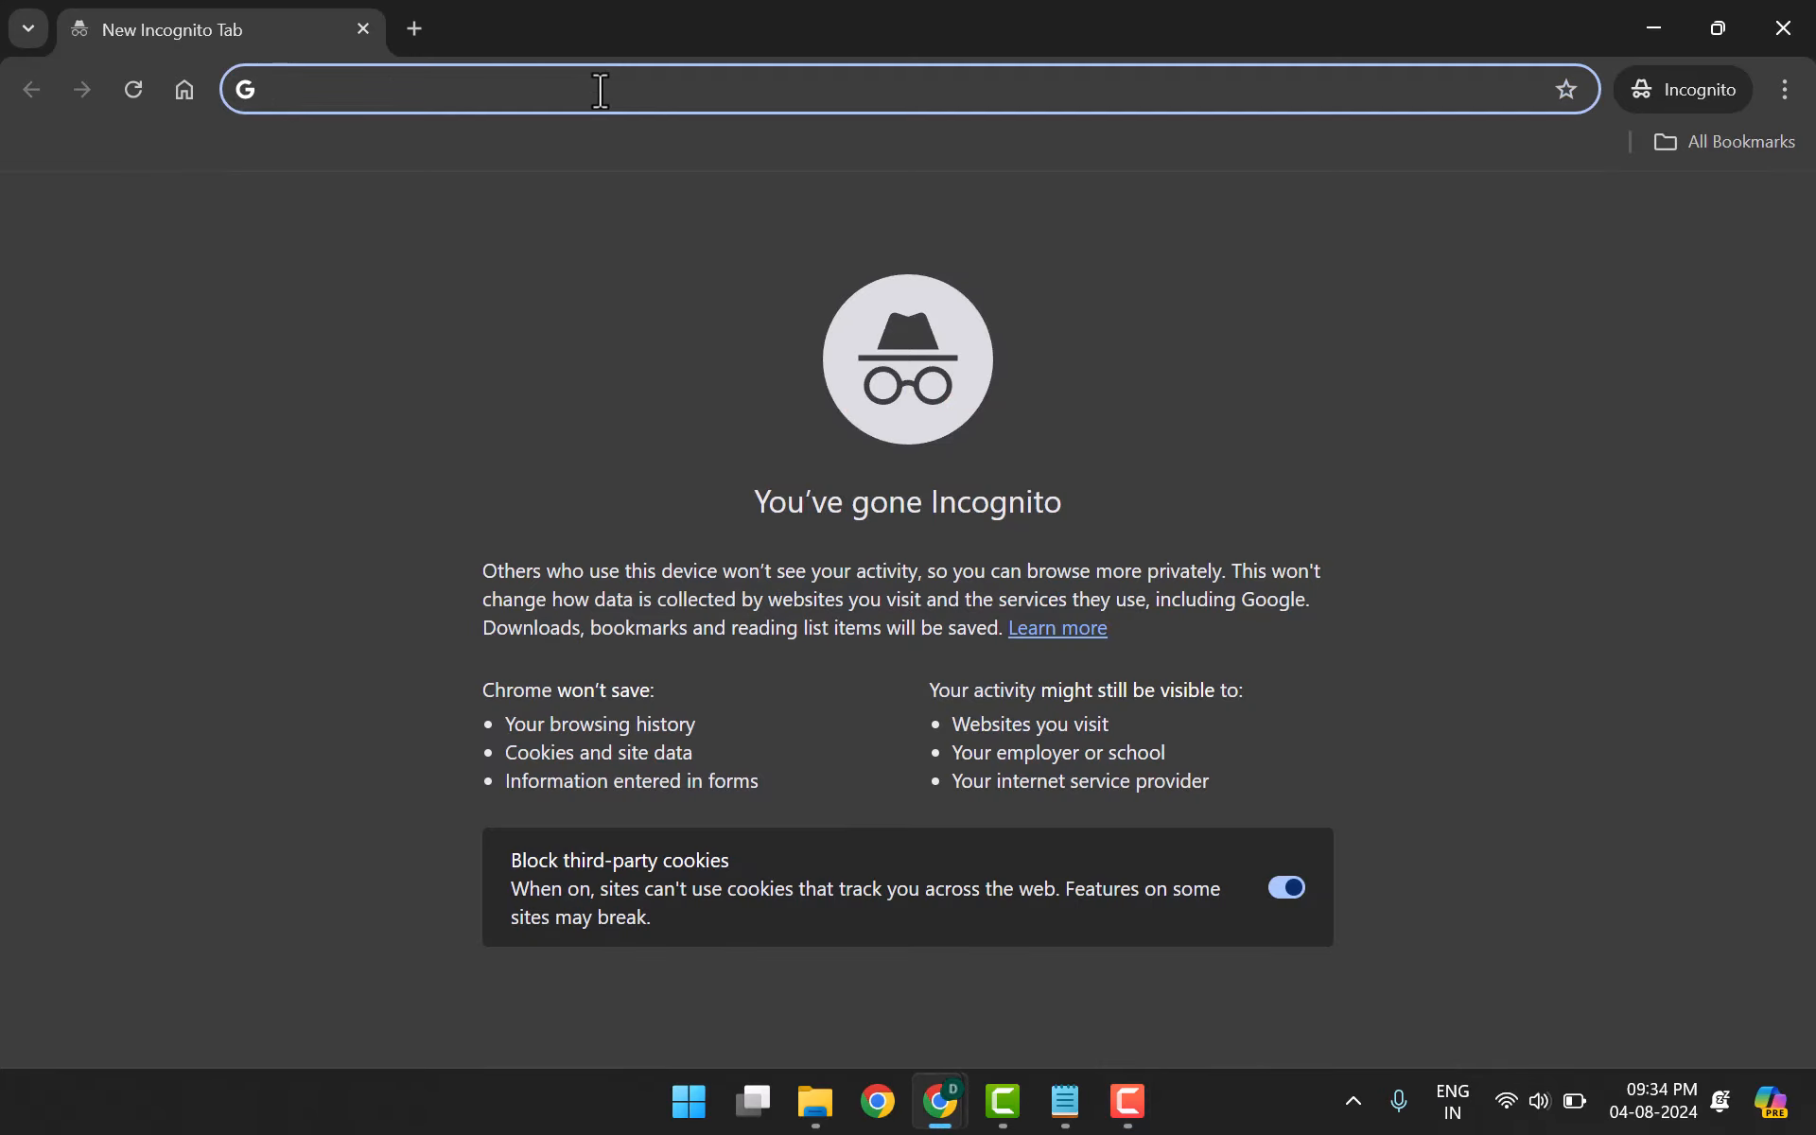
Go to app.fabric.microsoft.com in the browser
{"action": "type", "text": "app."}
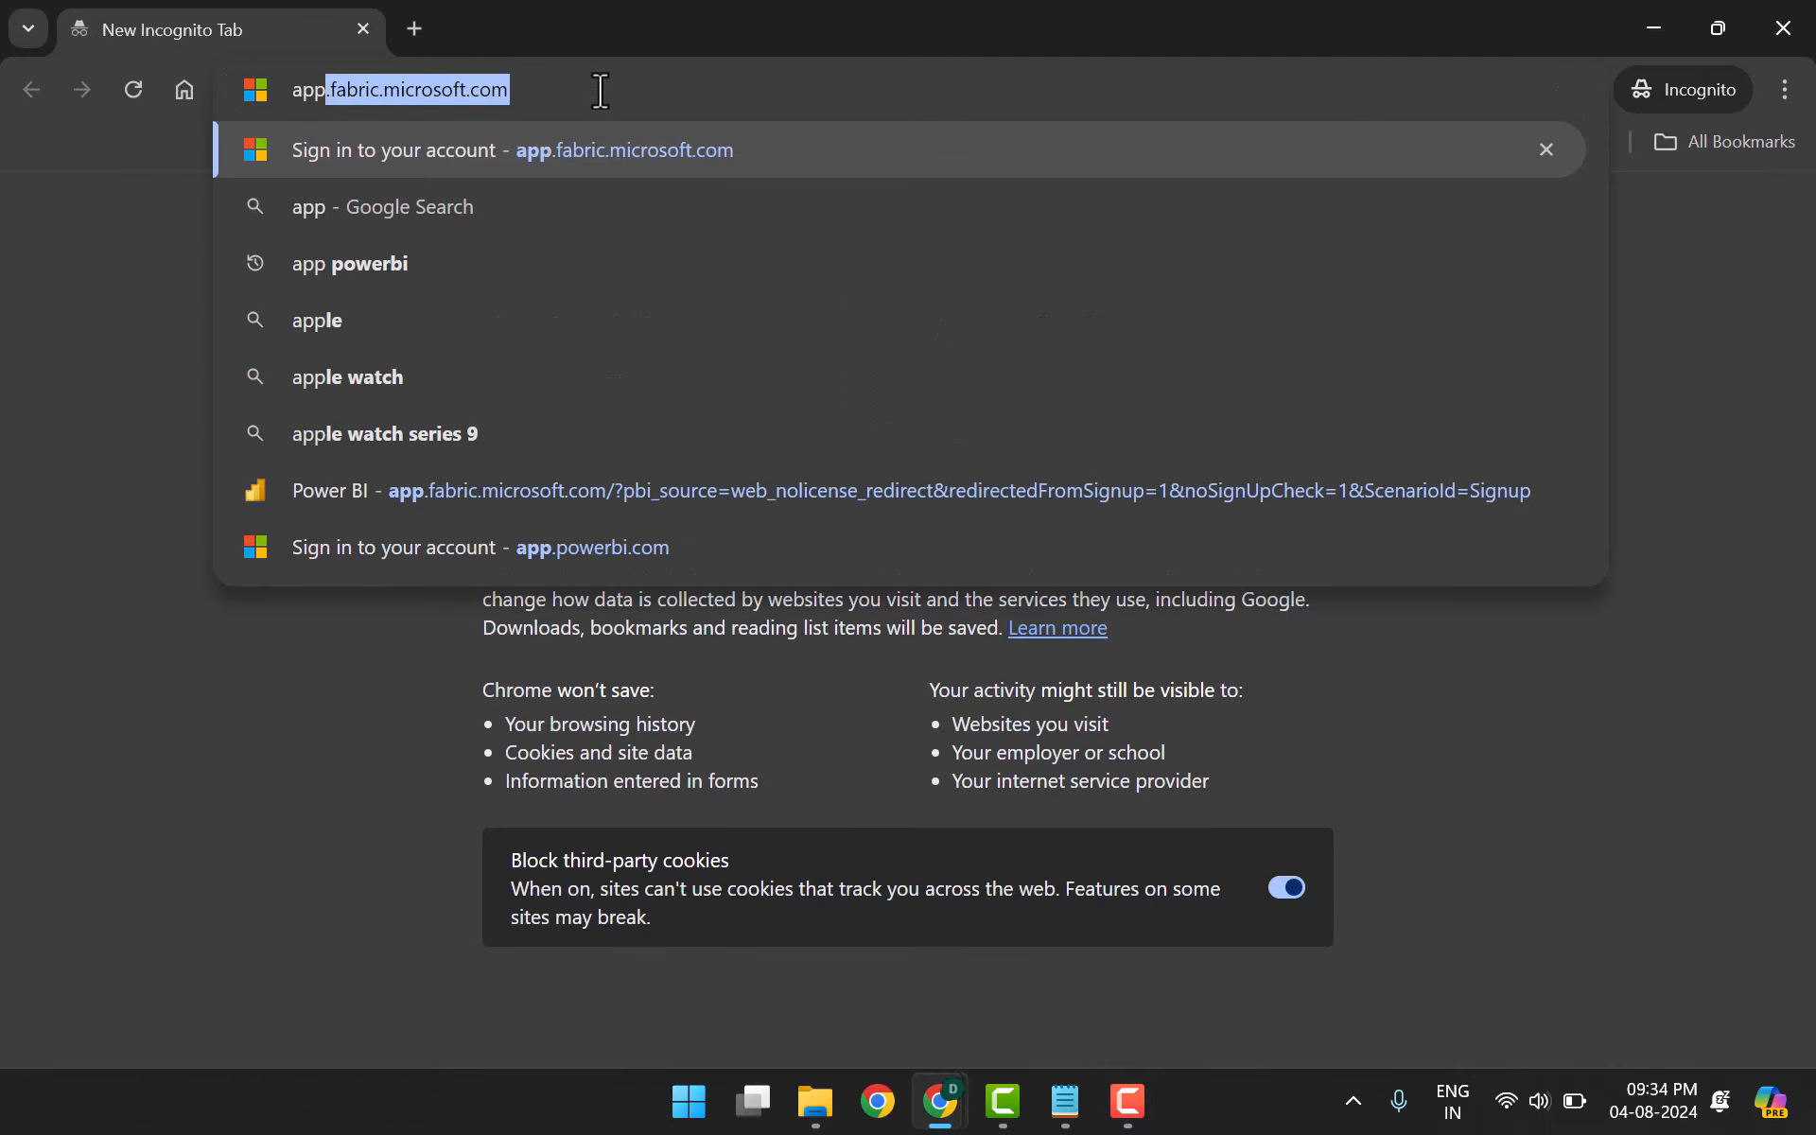
{"action": "type", "text": "fabric"}
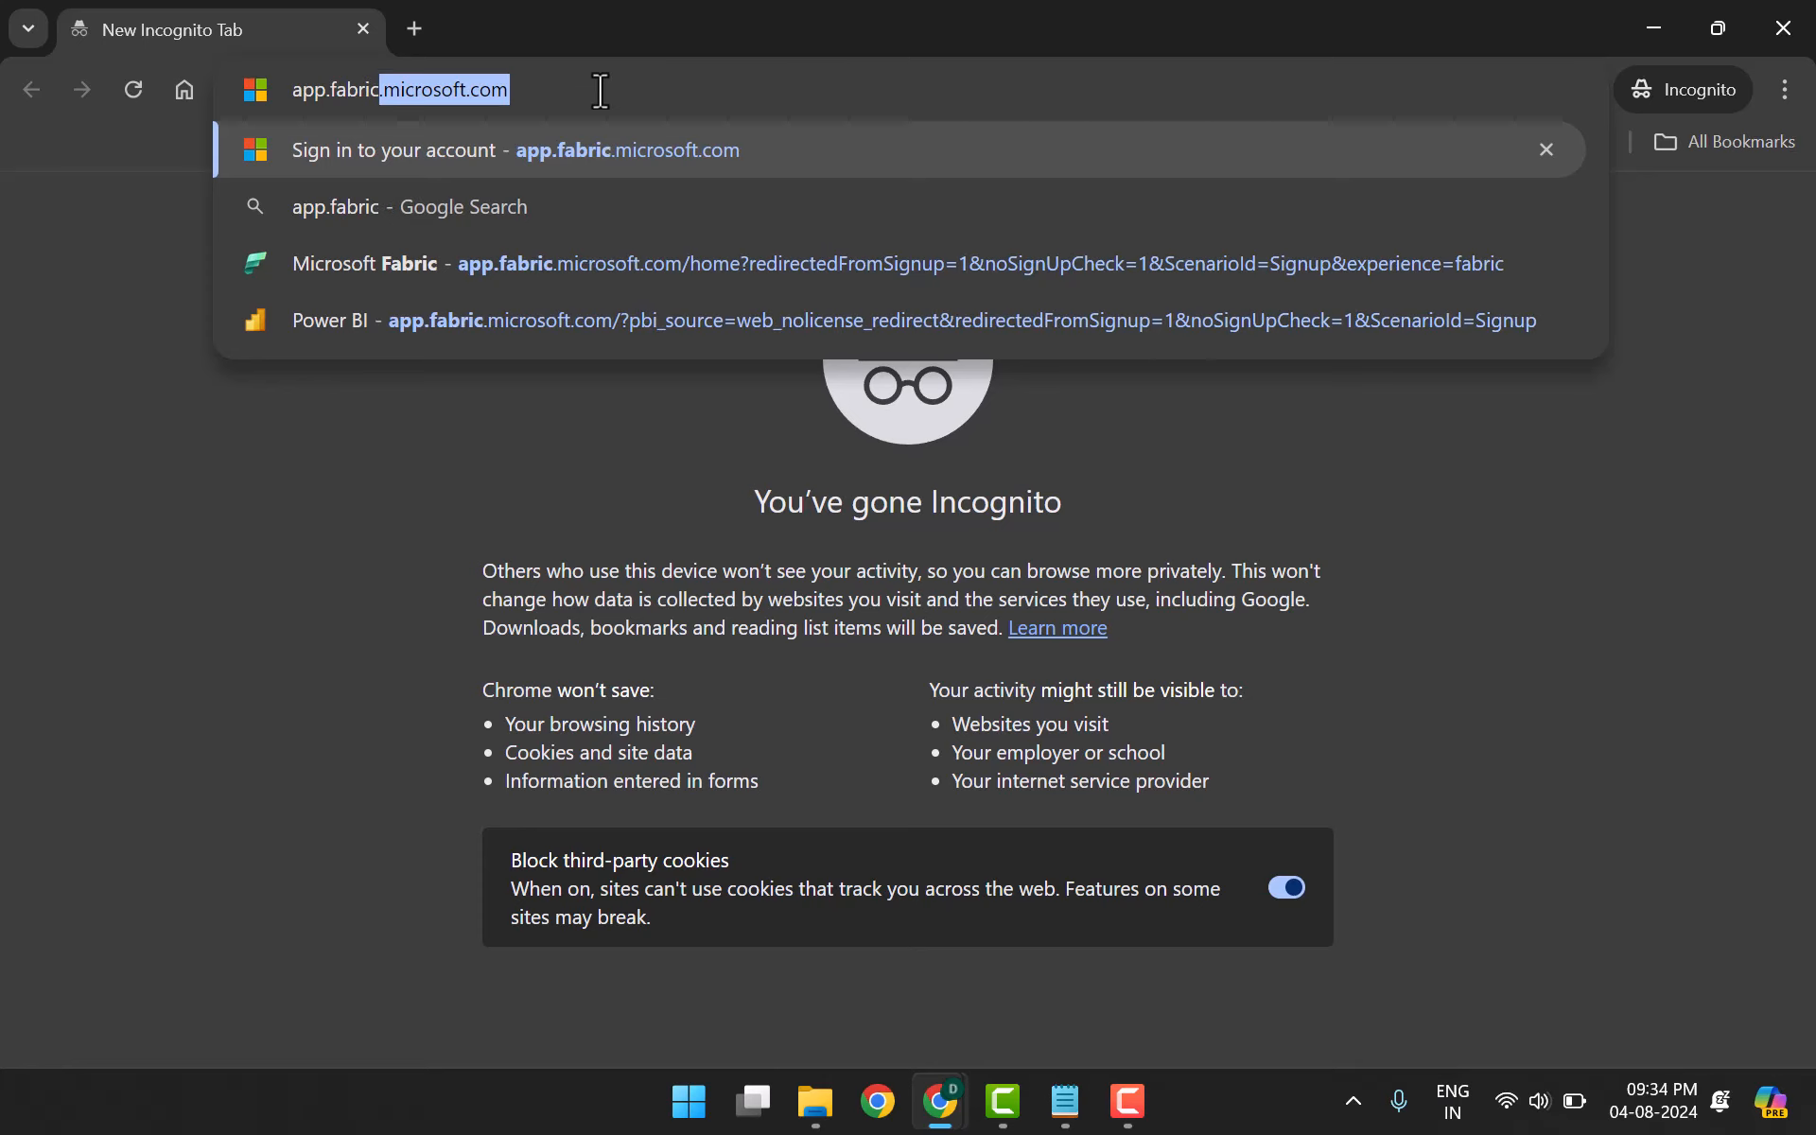
{"action": "key", "text": "Right"}
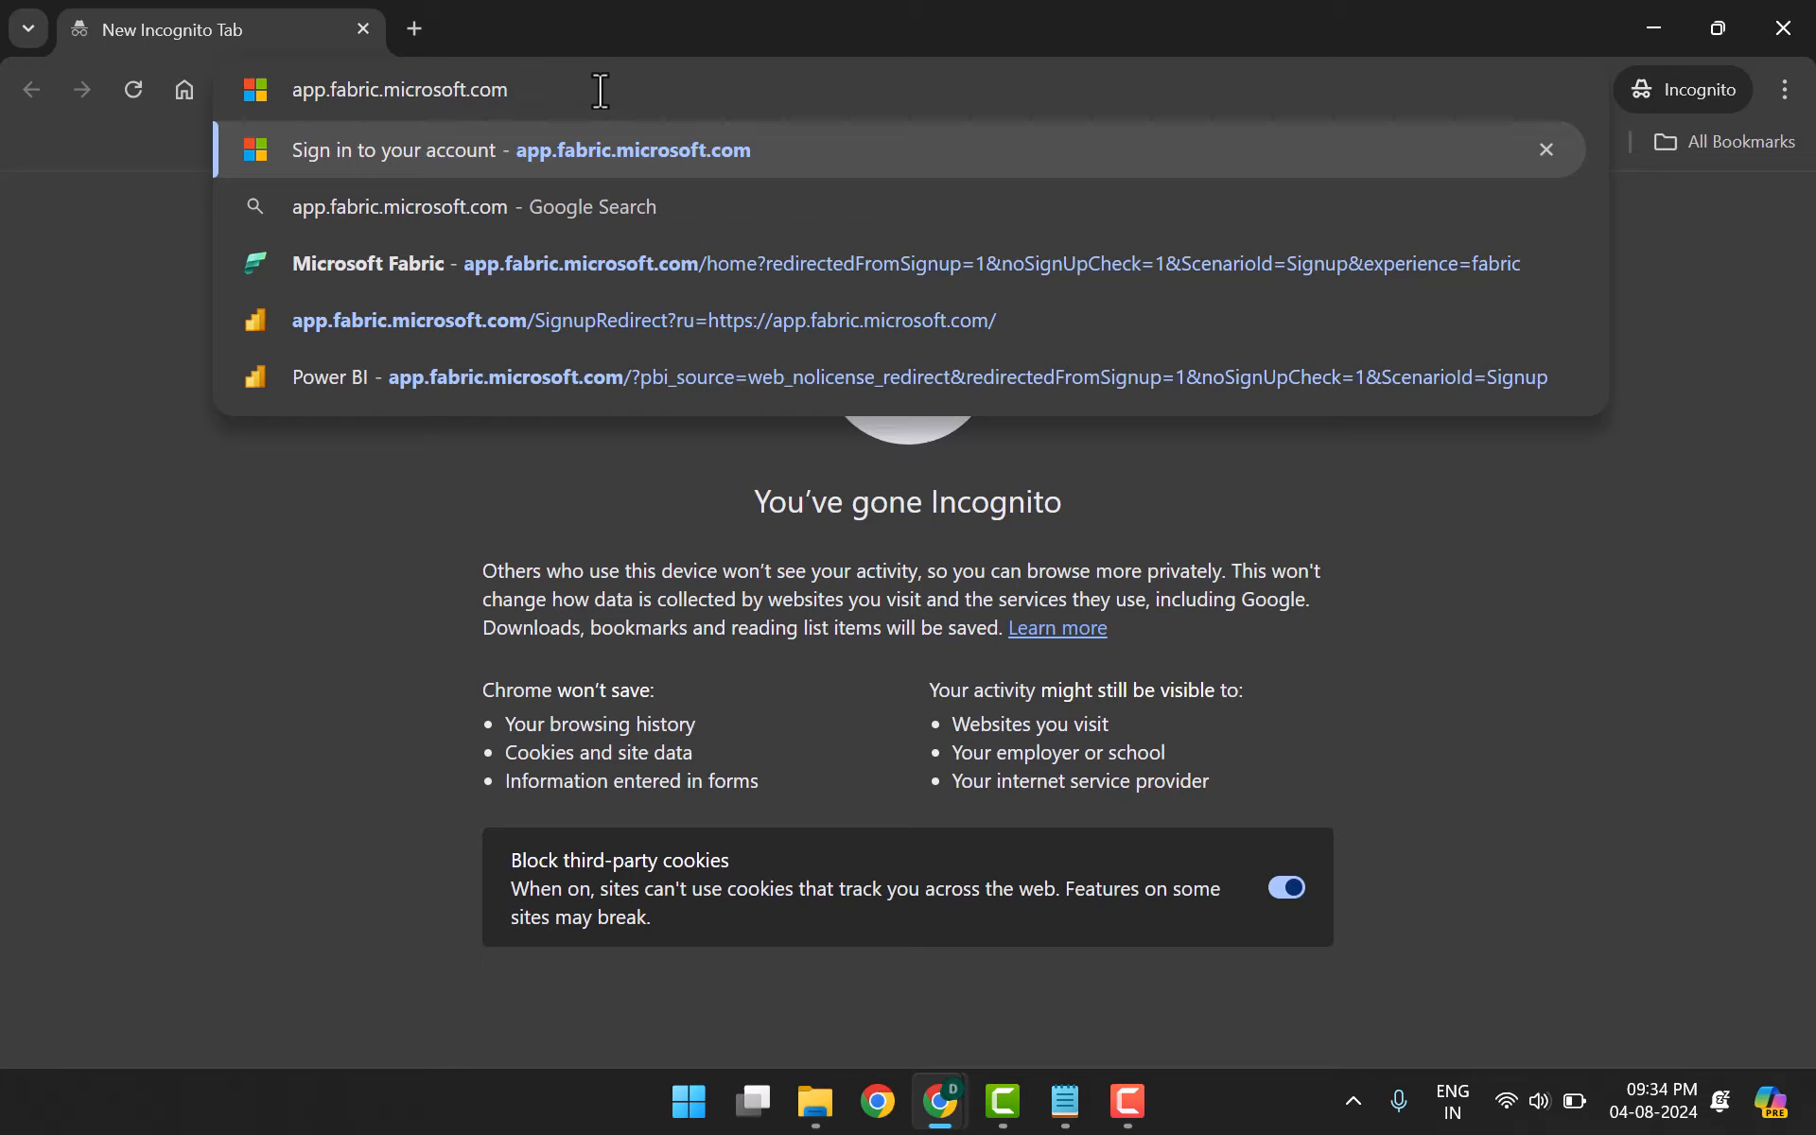
{"action": "key", "text": "Return"}
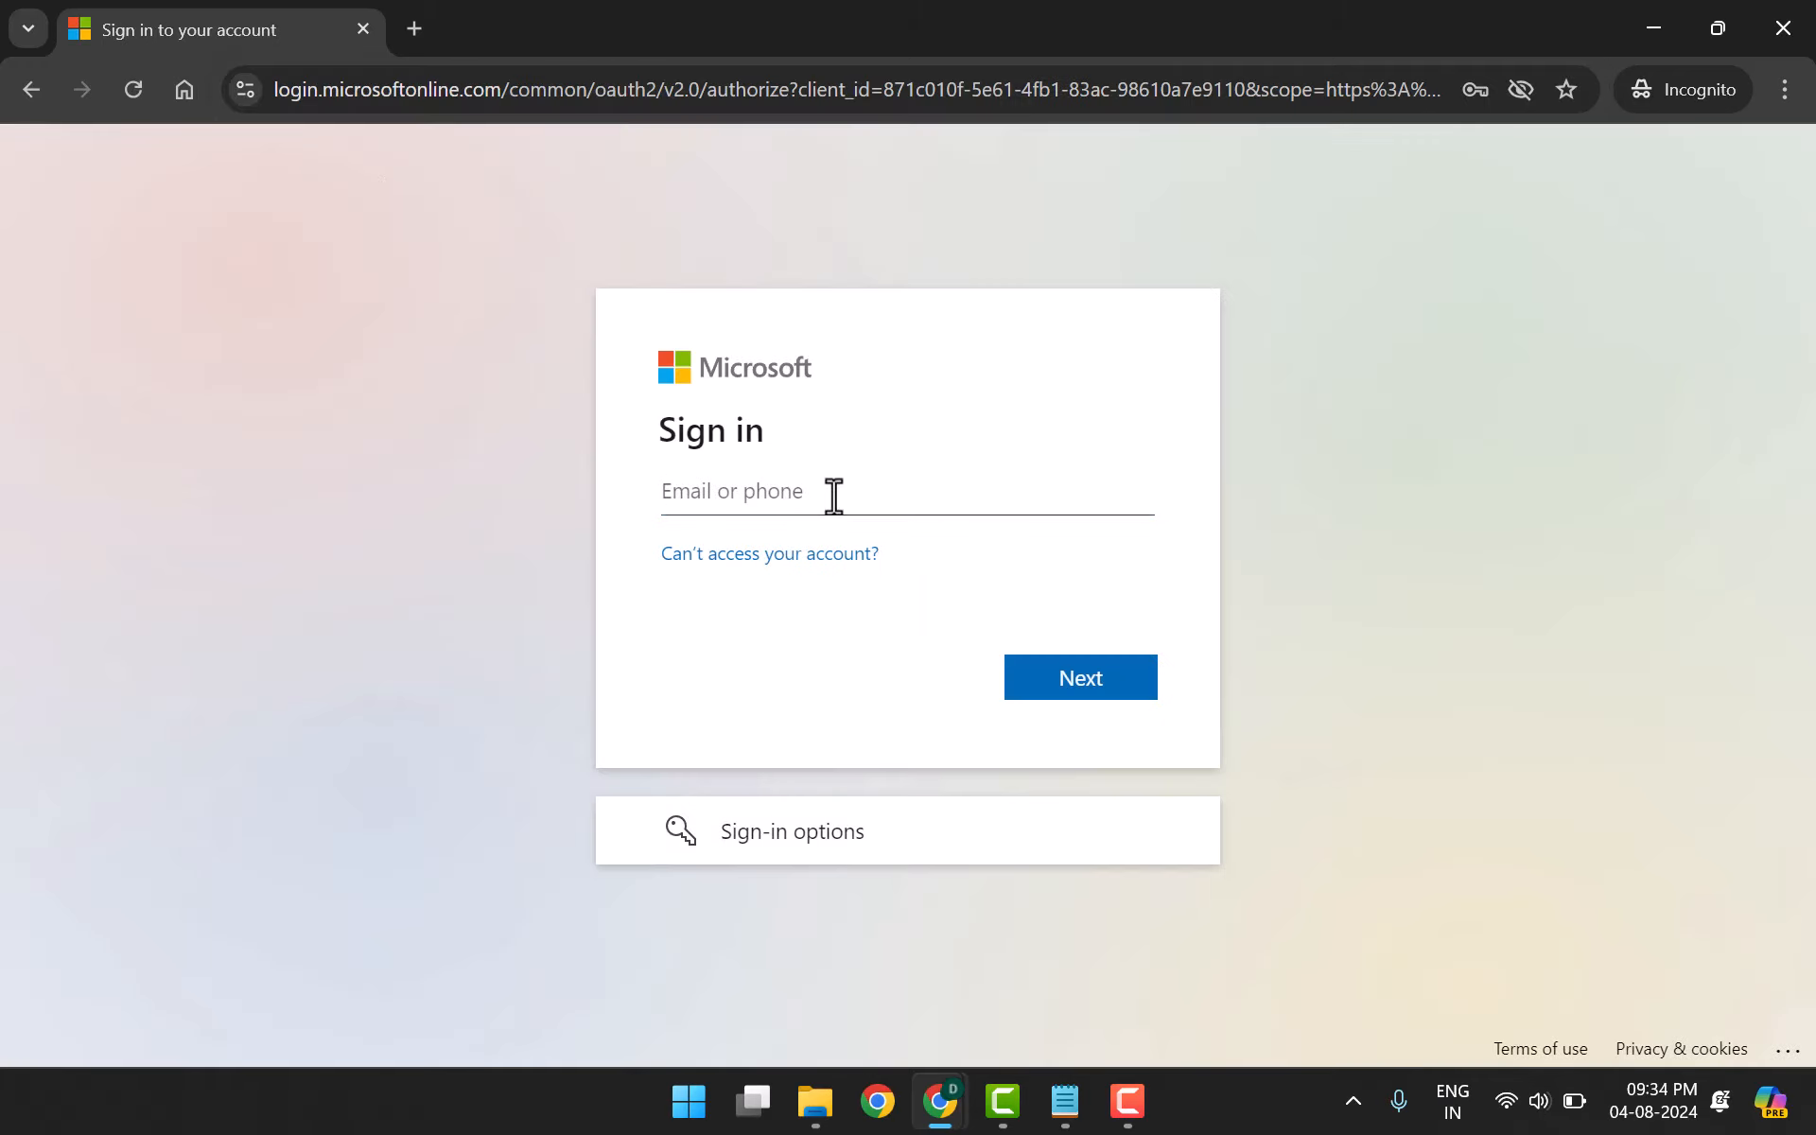
{"action": "key", "text": "F10"}
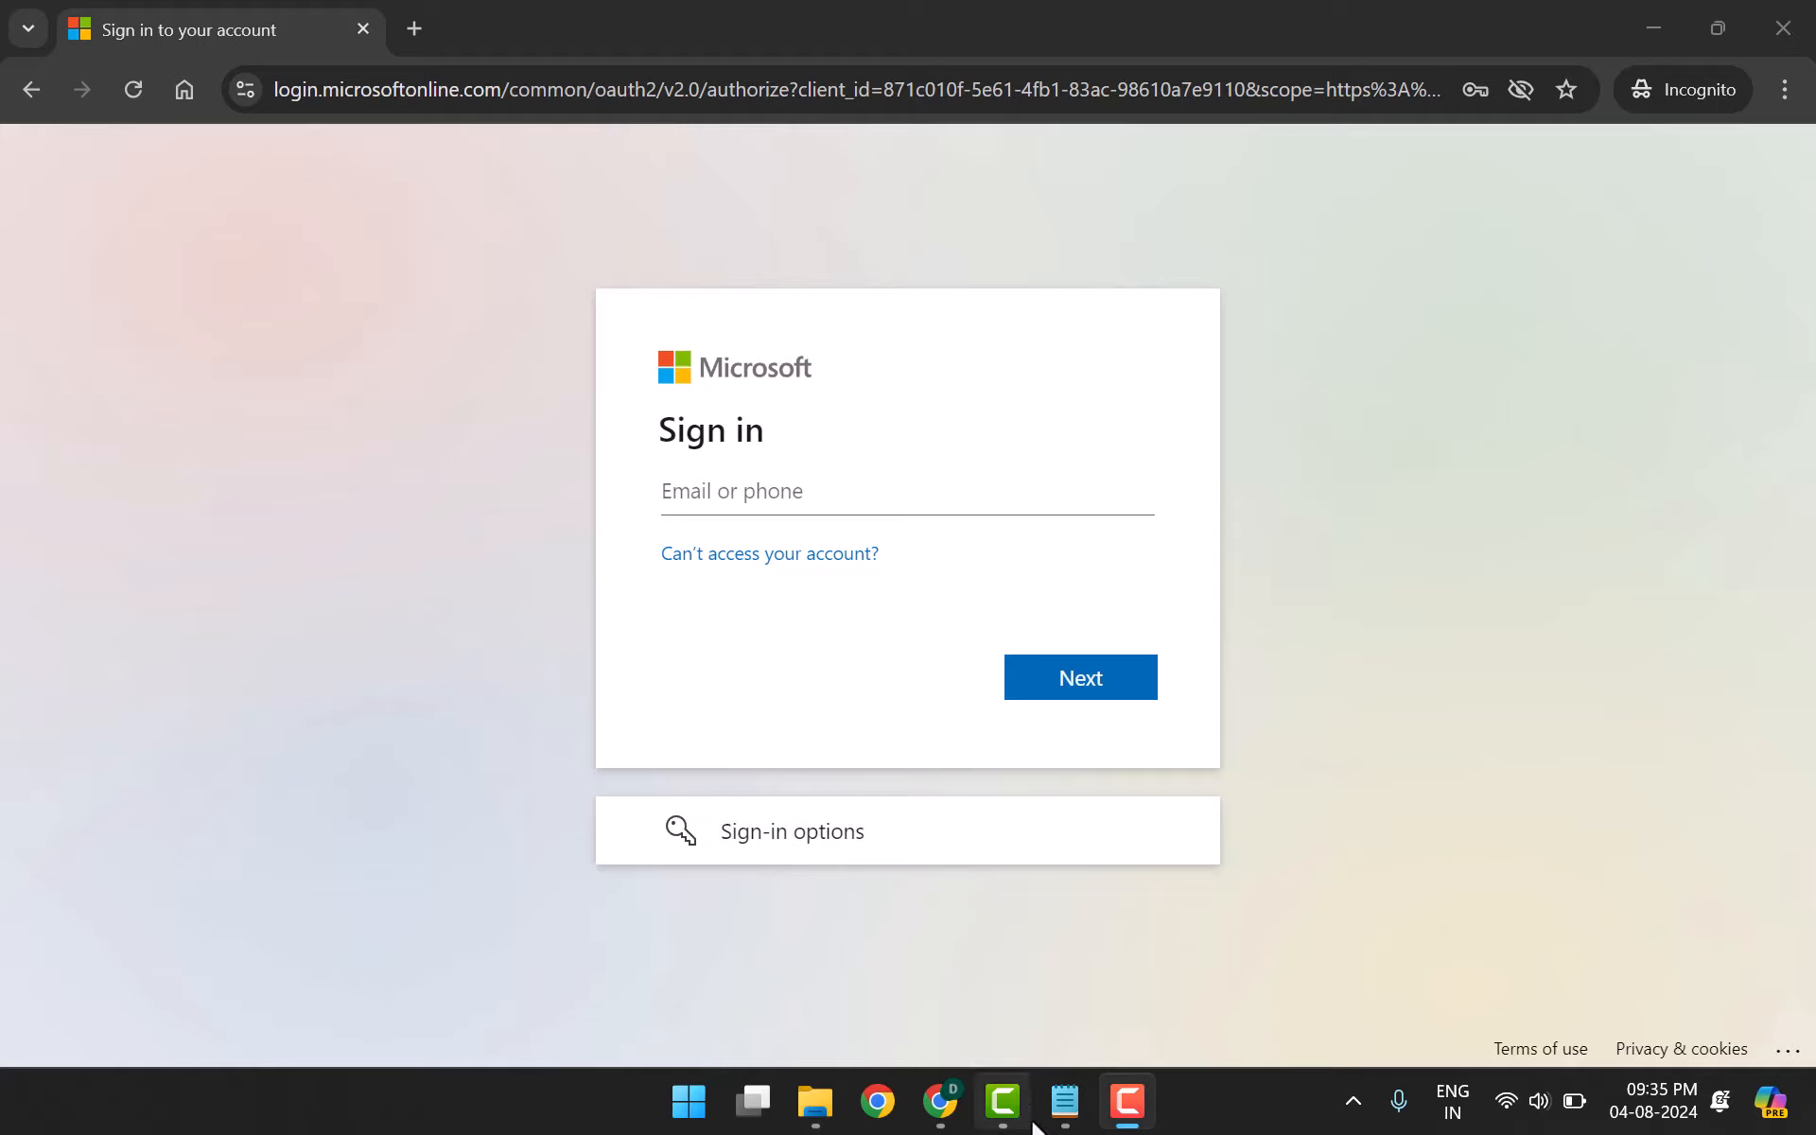
Sign in with the new account's email from the notes and its password, staying signed in
{"action": "left_click", "coordinate": [1065, 1100]}
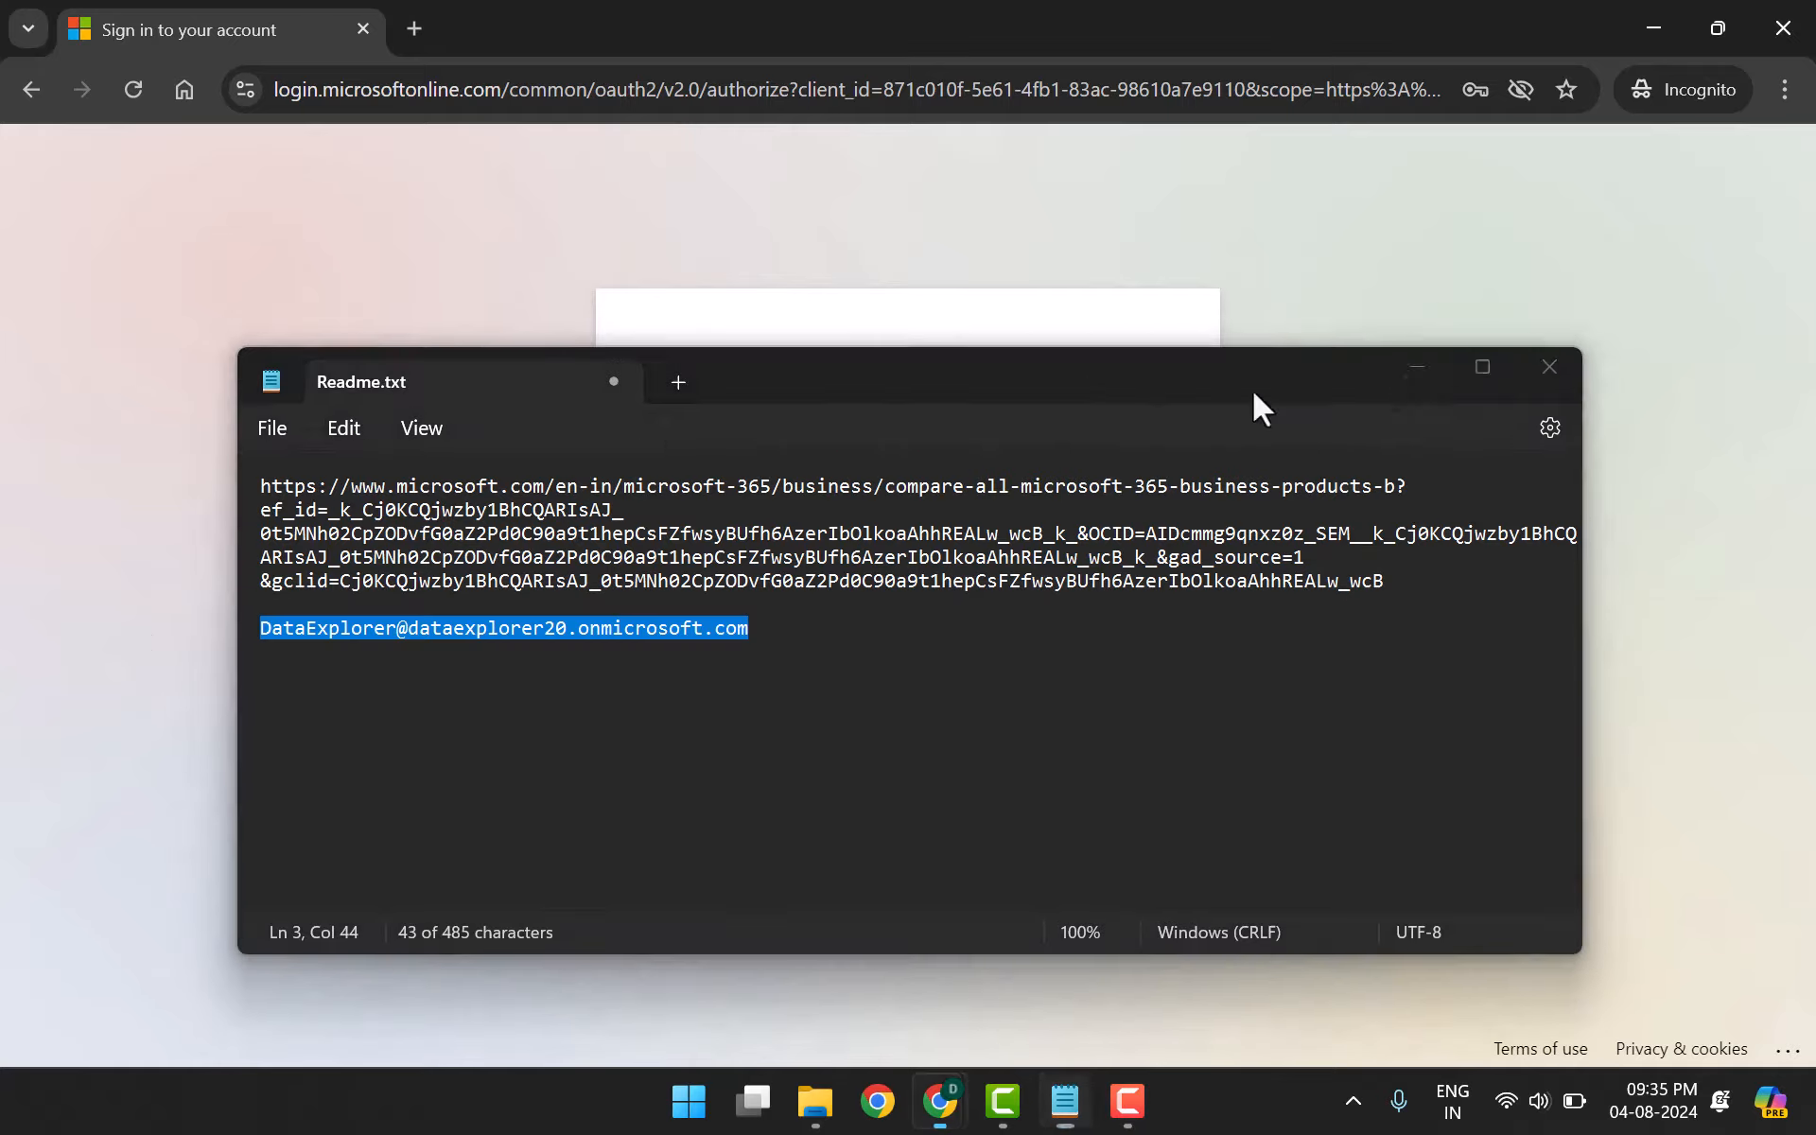
{"action": "key", "text": "alt+Tab"}
{"action": "left_click", "coordinate": [859, 492]}
{"action": "key", "text": "ctrl+v"}
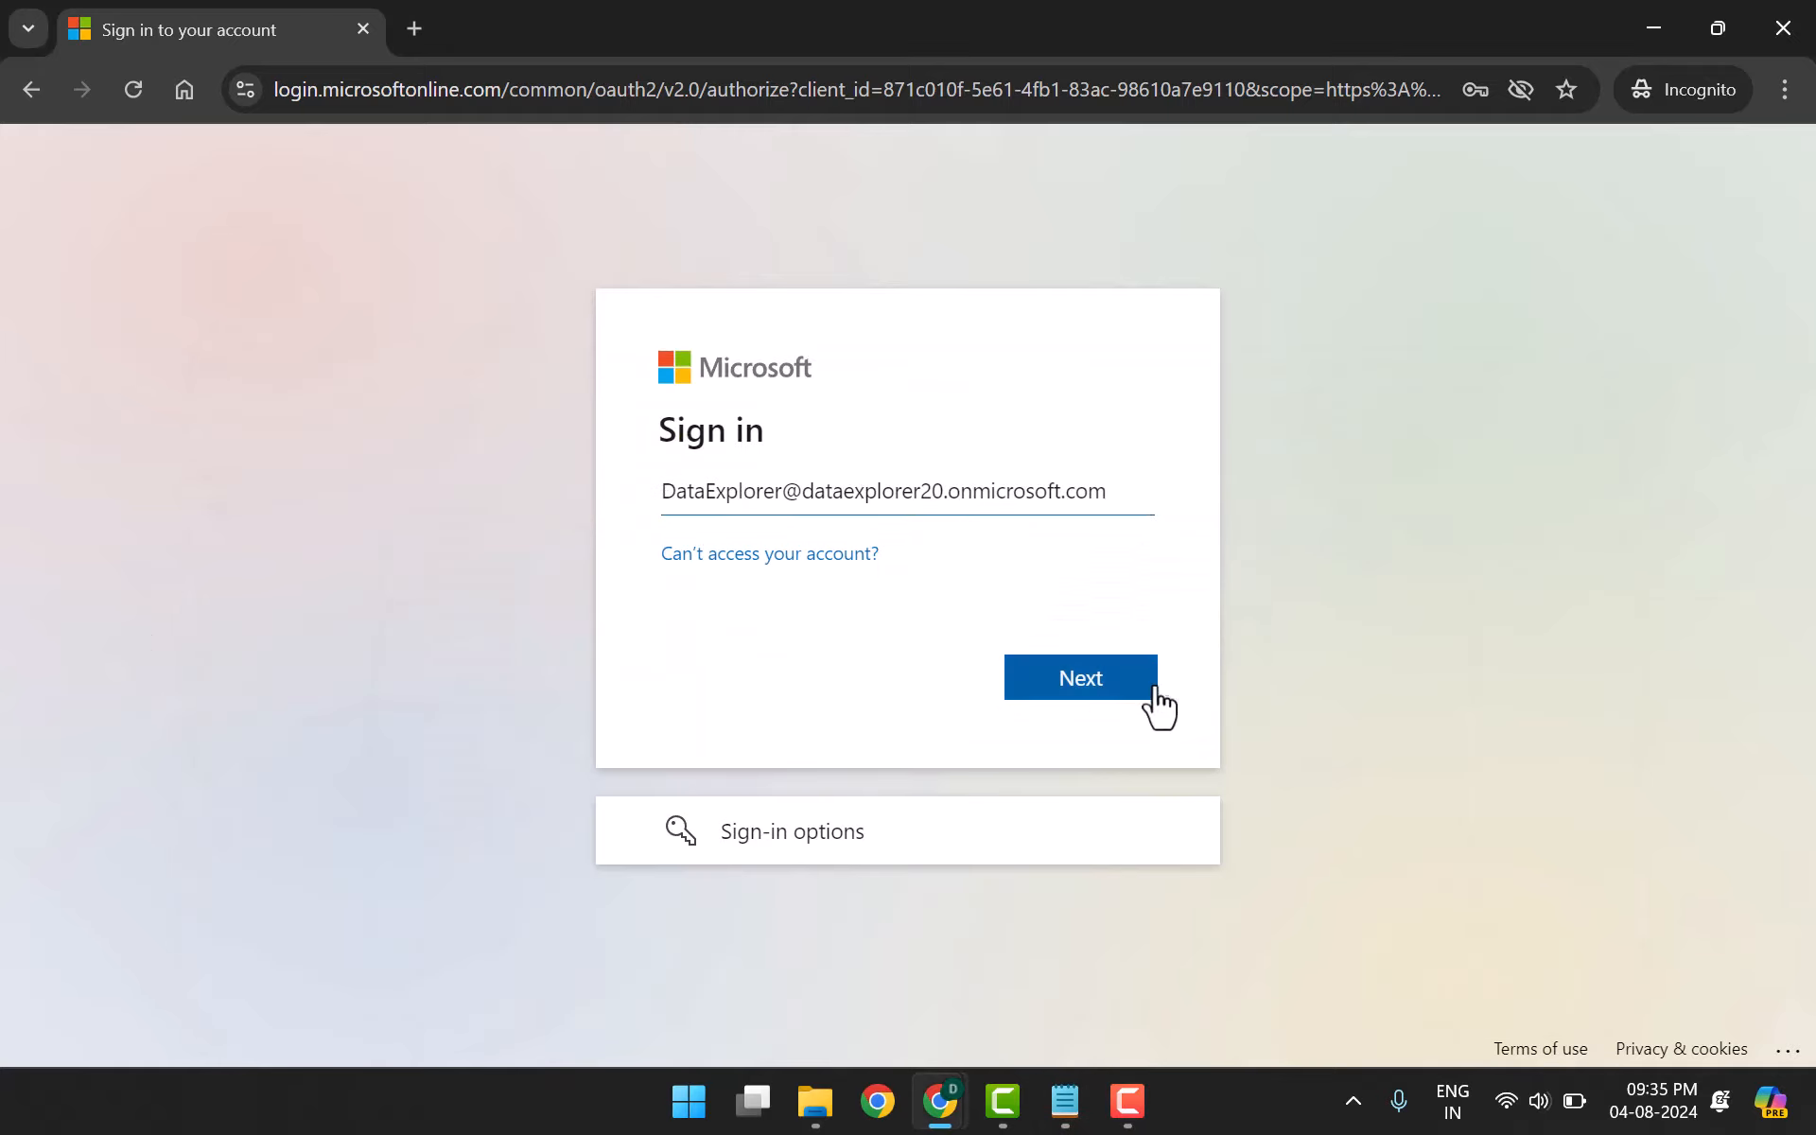
{"action": "left_click", "coordinate": [1091, 703]}
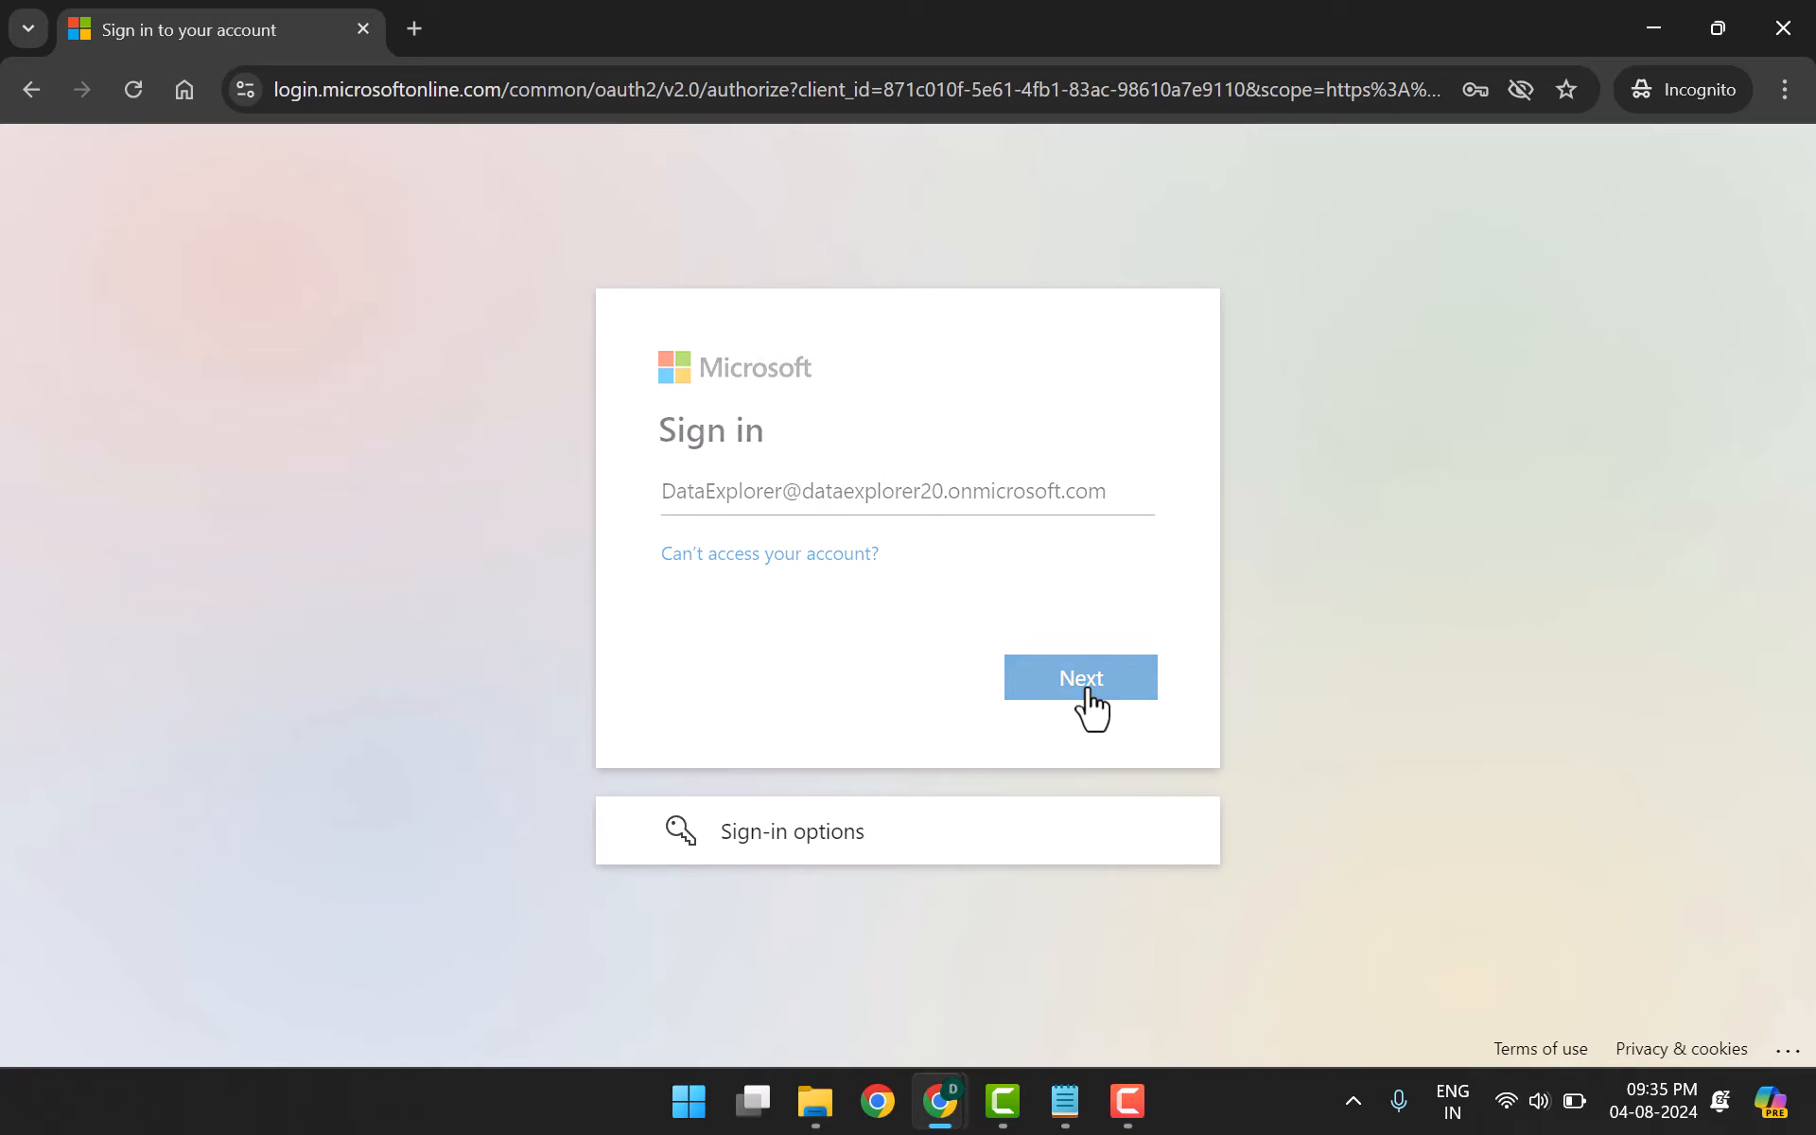
{"action": "left_click", "coordinate": [843, 600]}
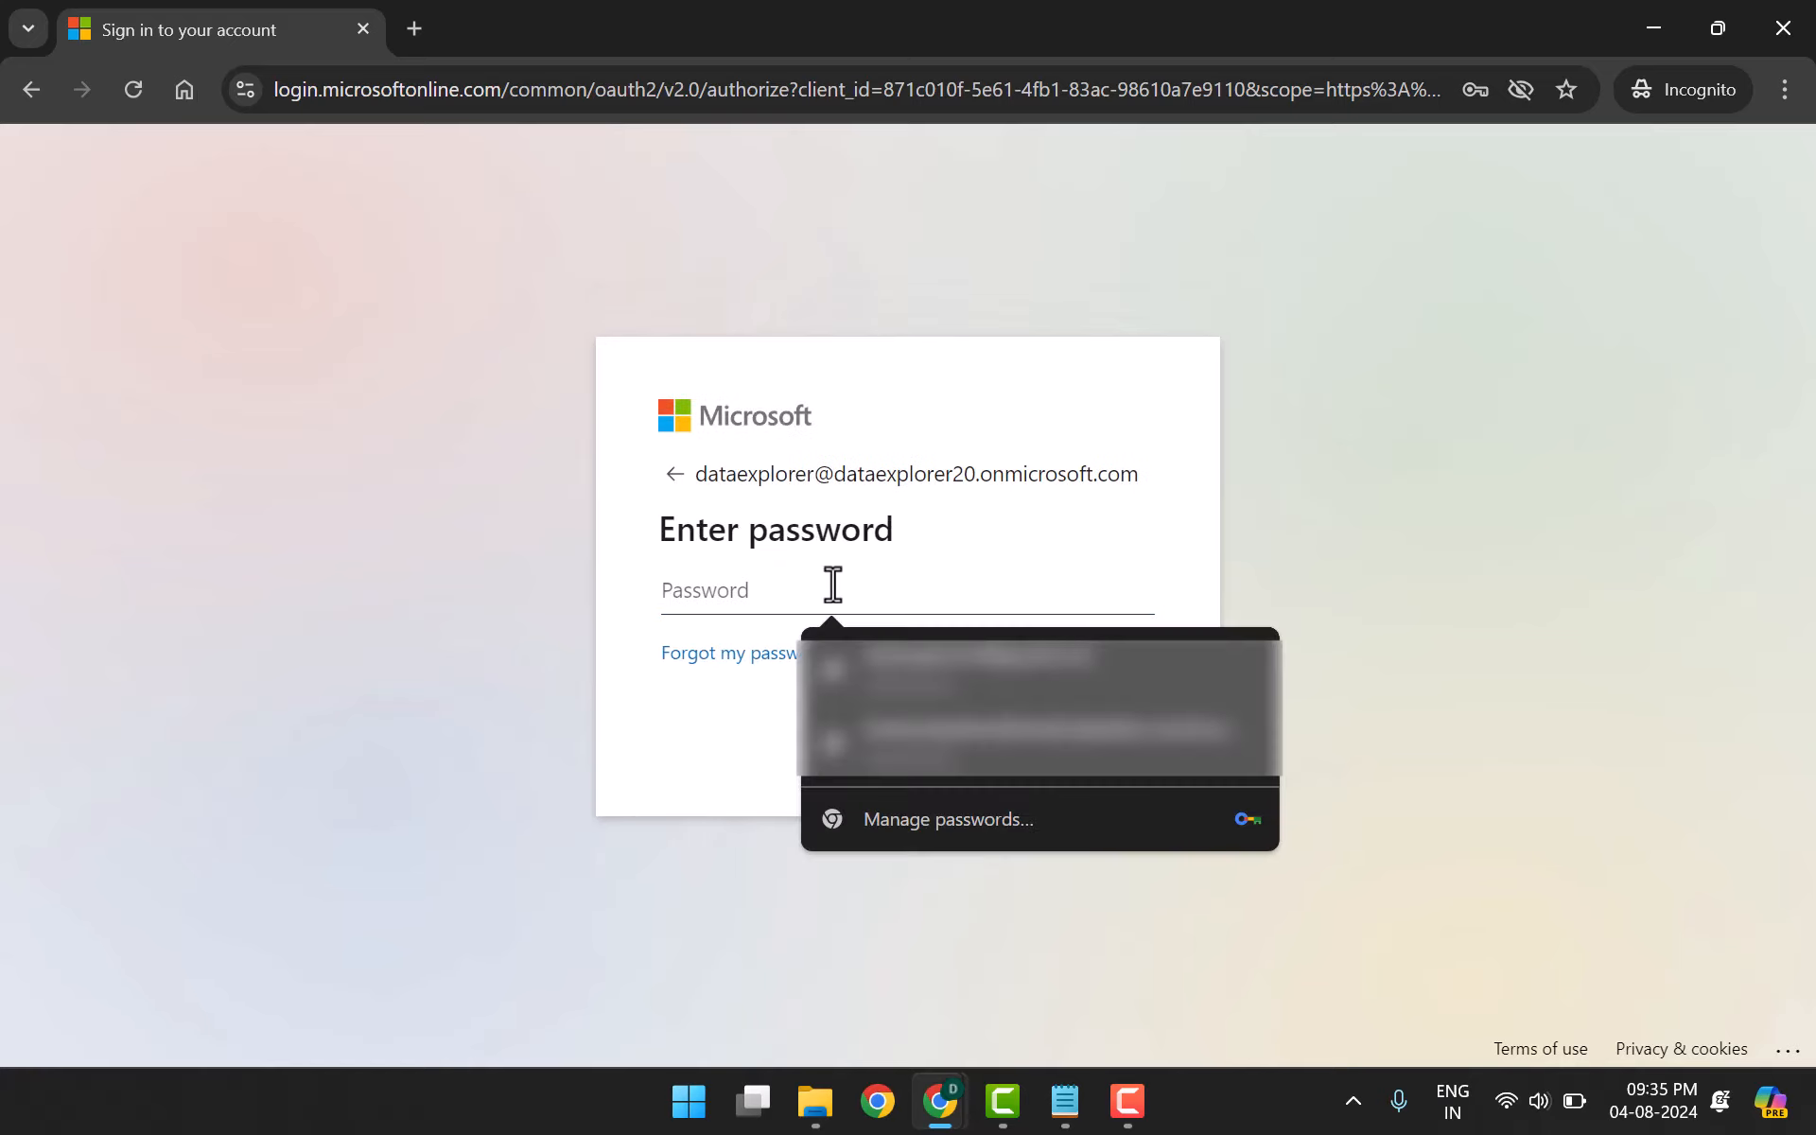
{"action": "type", "text": "••••••"}
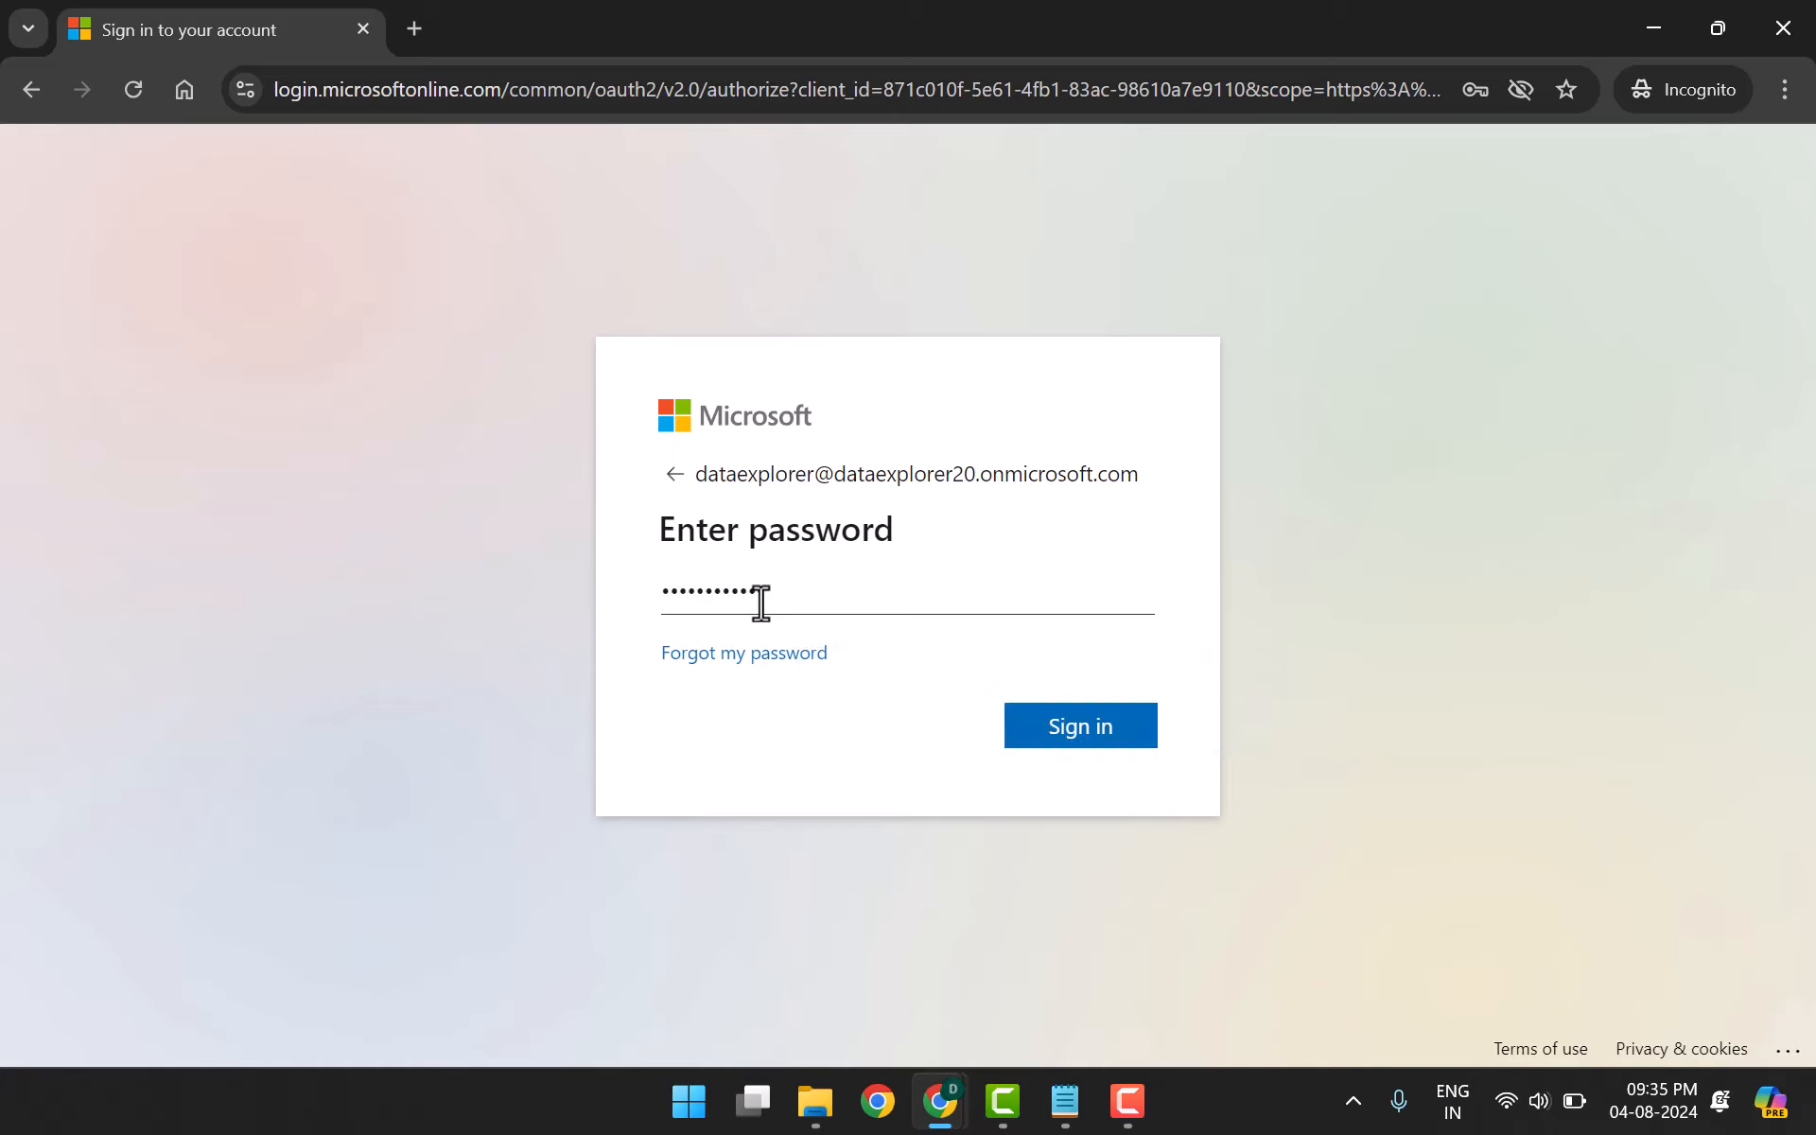
{"action": "type", "text": "••••••"}
{"action": "left_click", "coordinate": [1097, 728]}
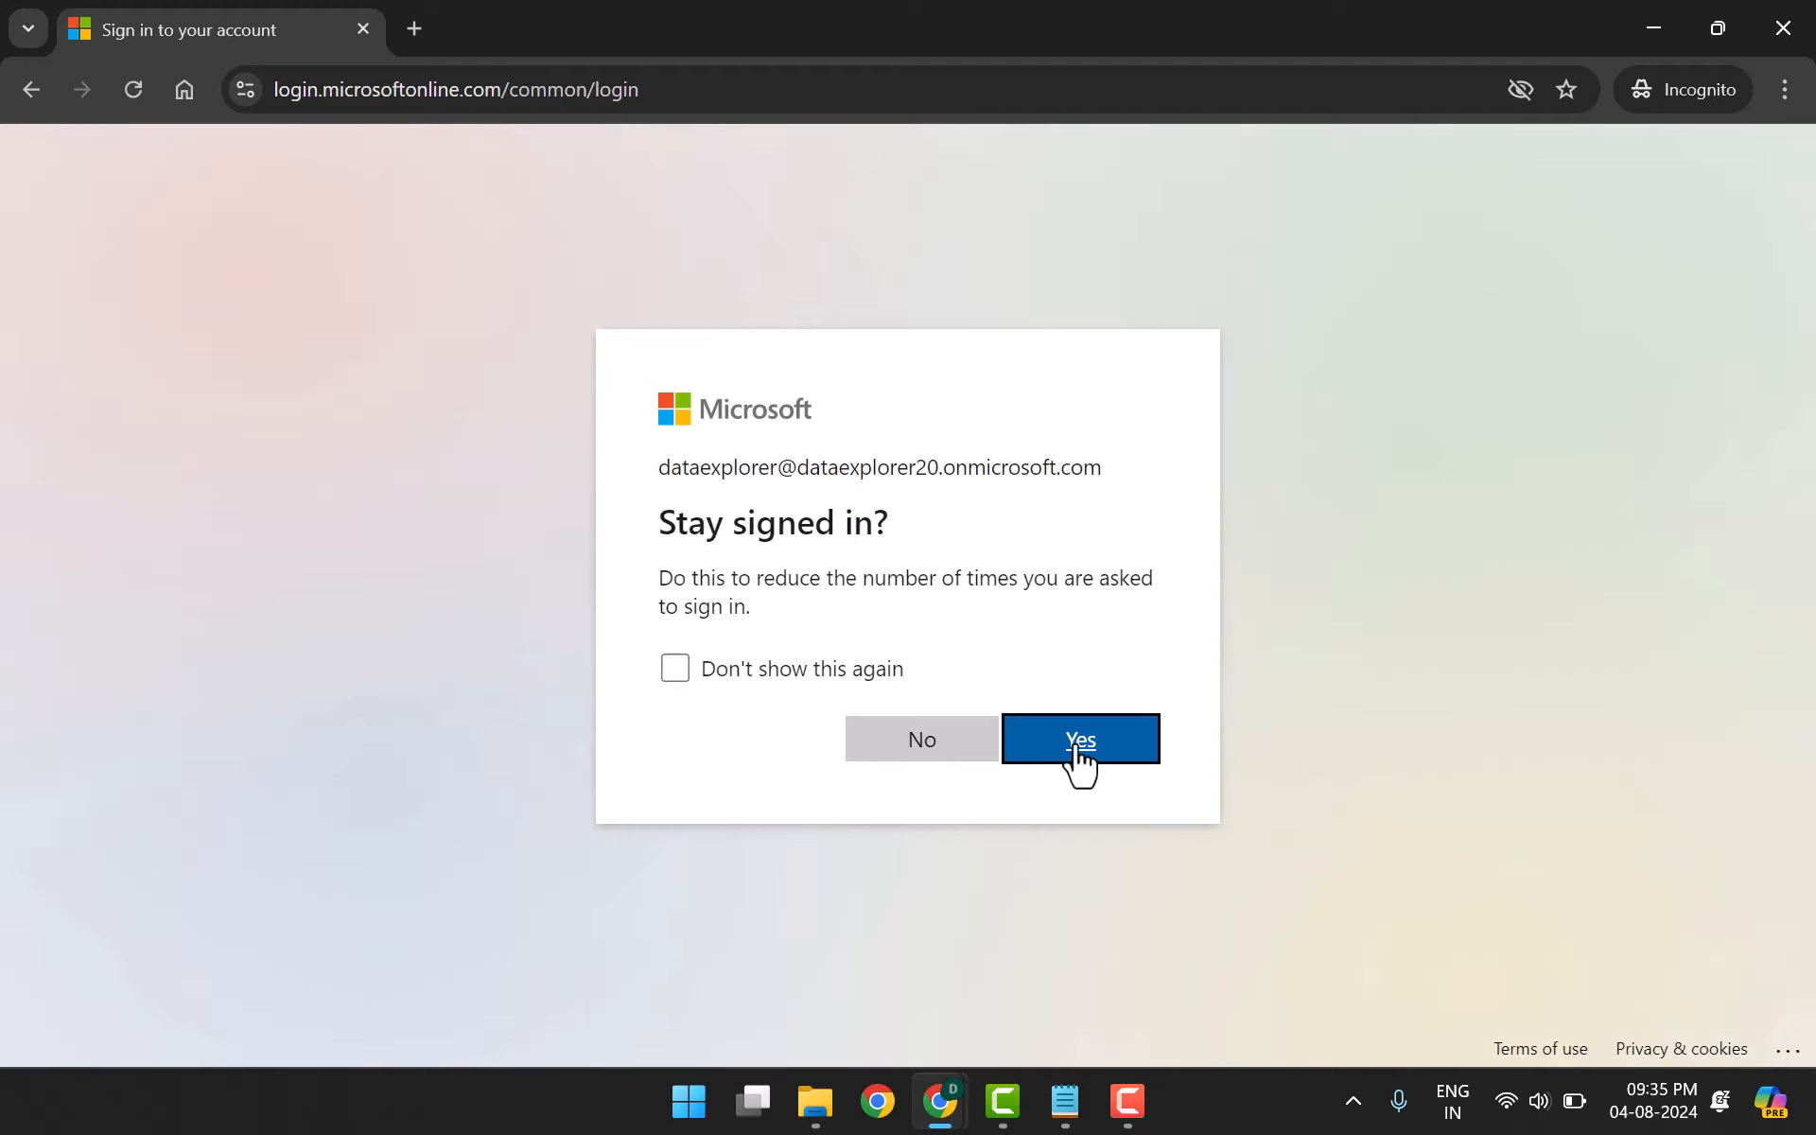
{"action": "left_click", "coordinate": [1078, 758]}
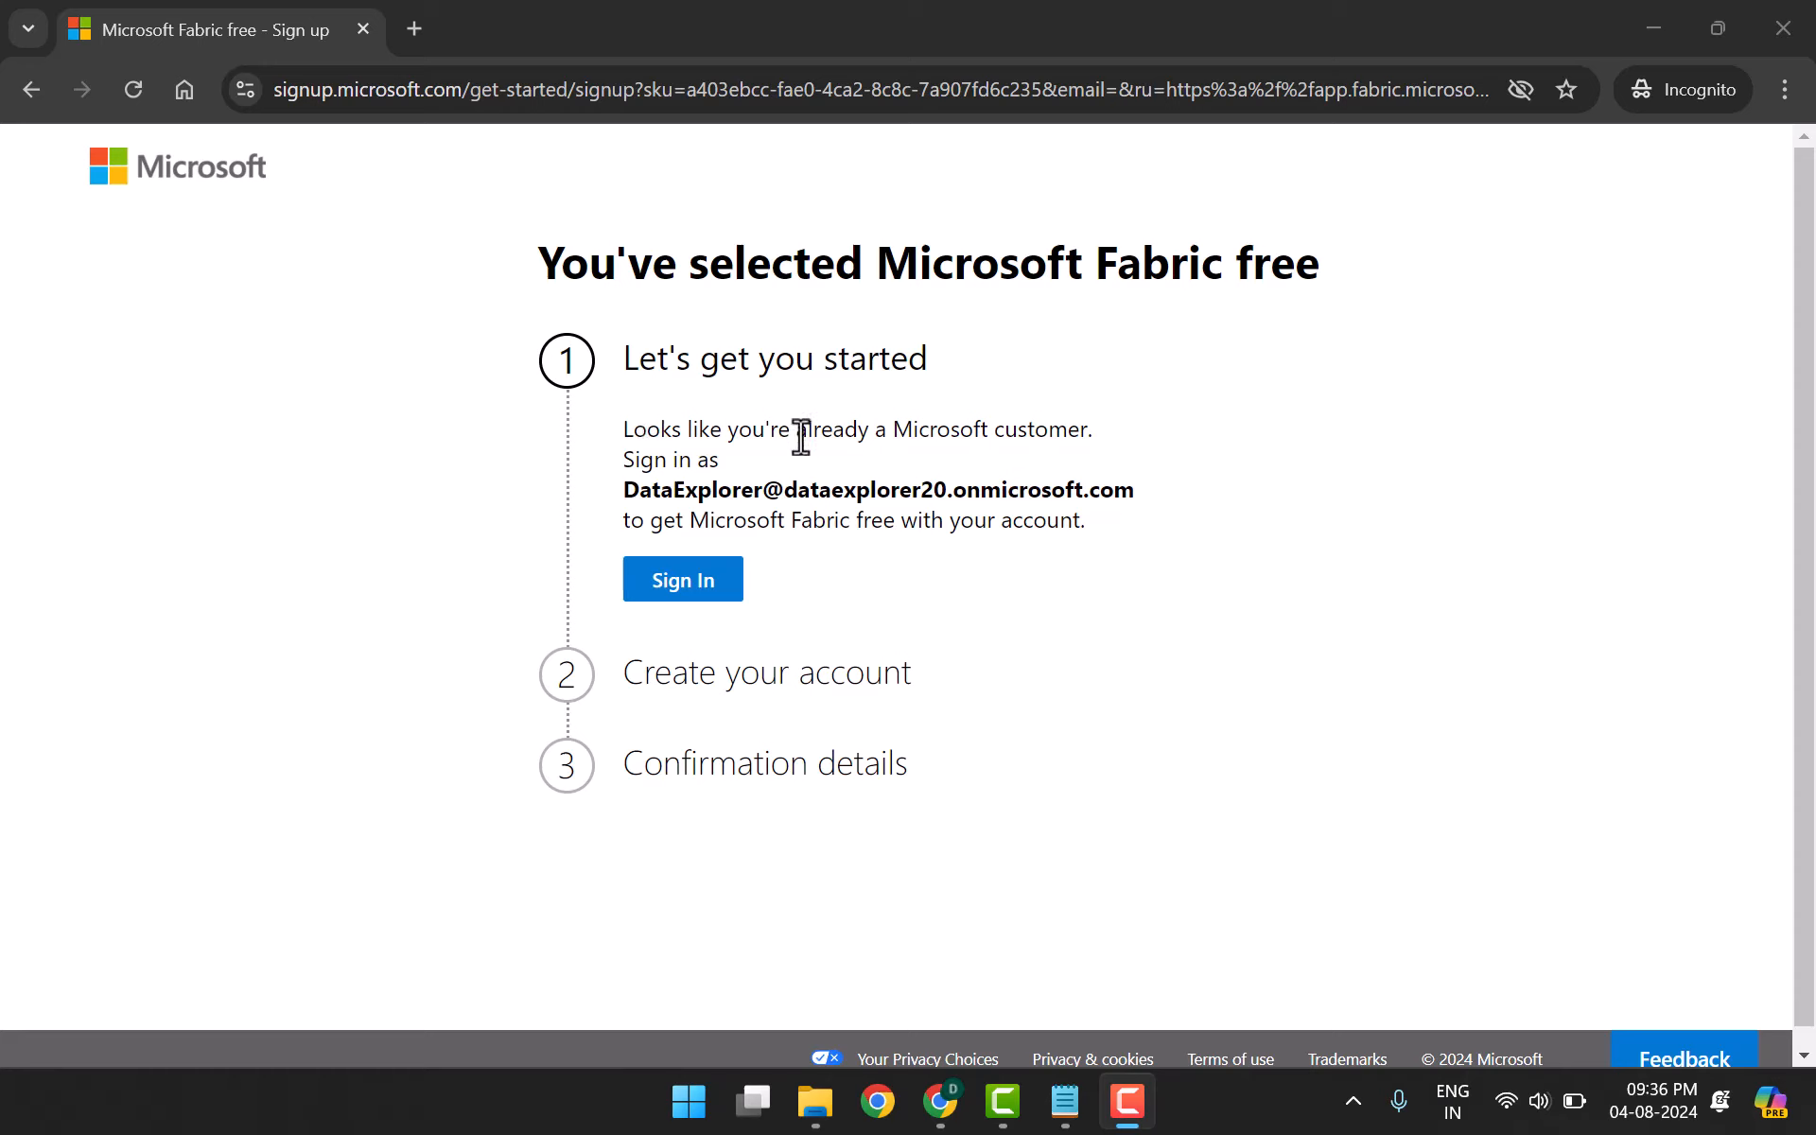
Claim Fabric free with India as country and Power BI offers unticked, then submit the details
{"action": "left_click", "coordinate": [677, 594]}
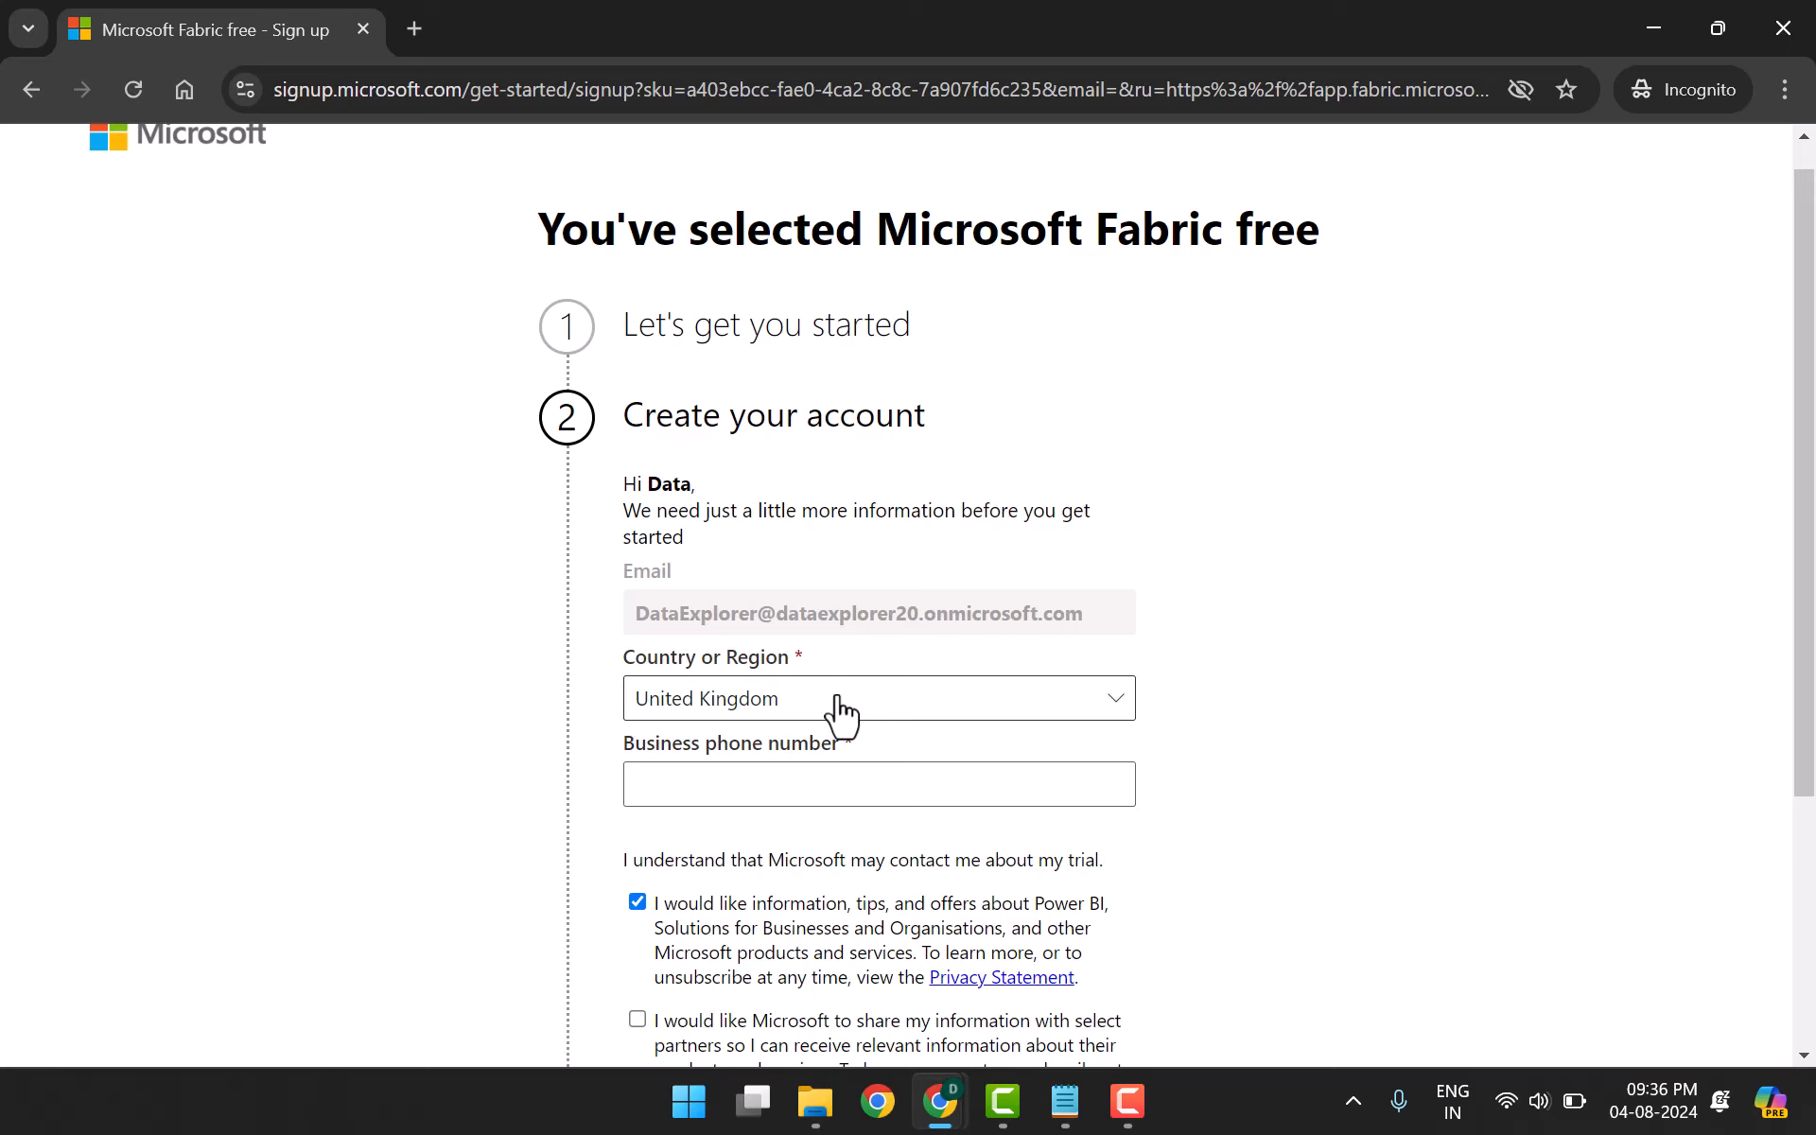
{"action": "left_click", "coordinate": [837, 709]}
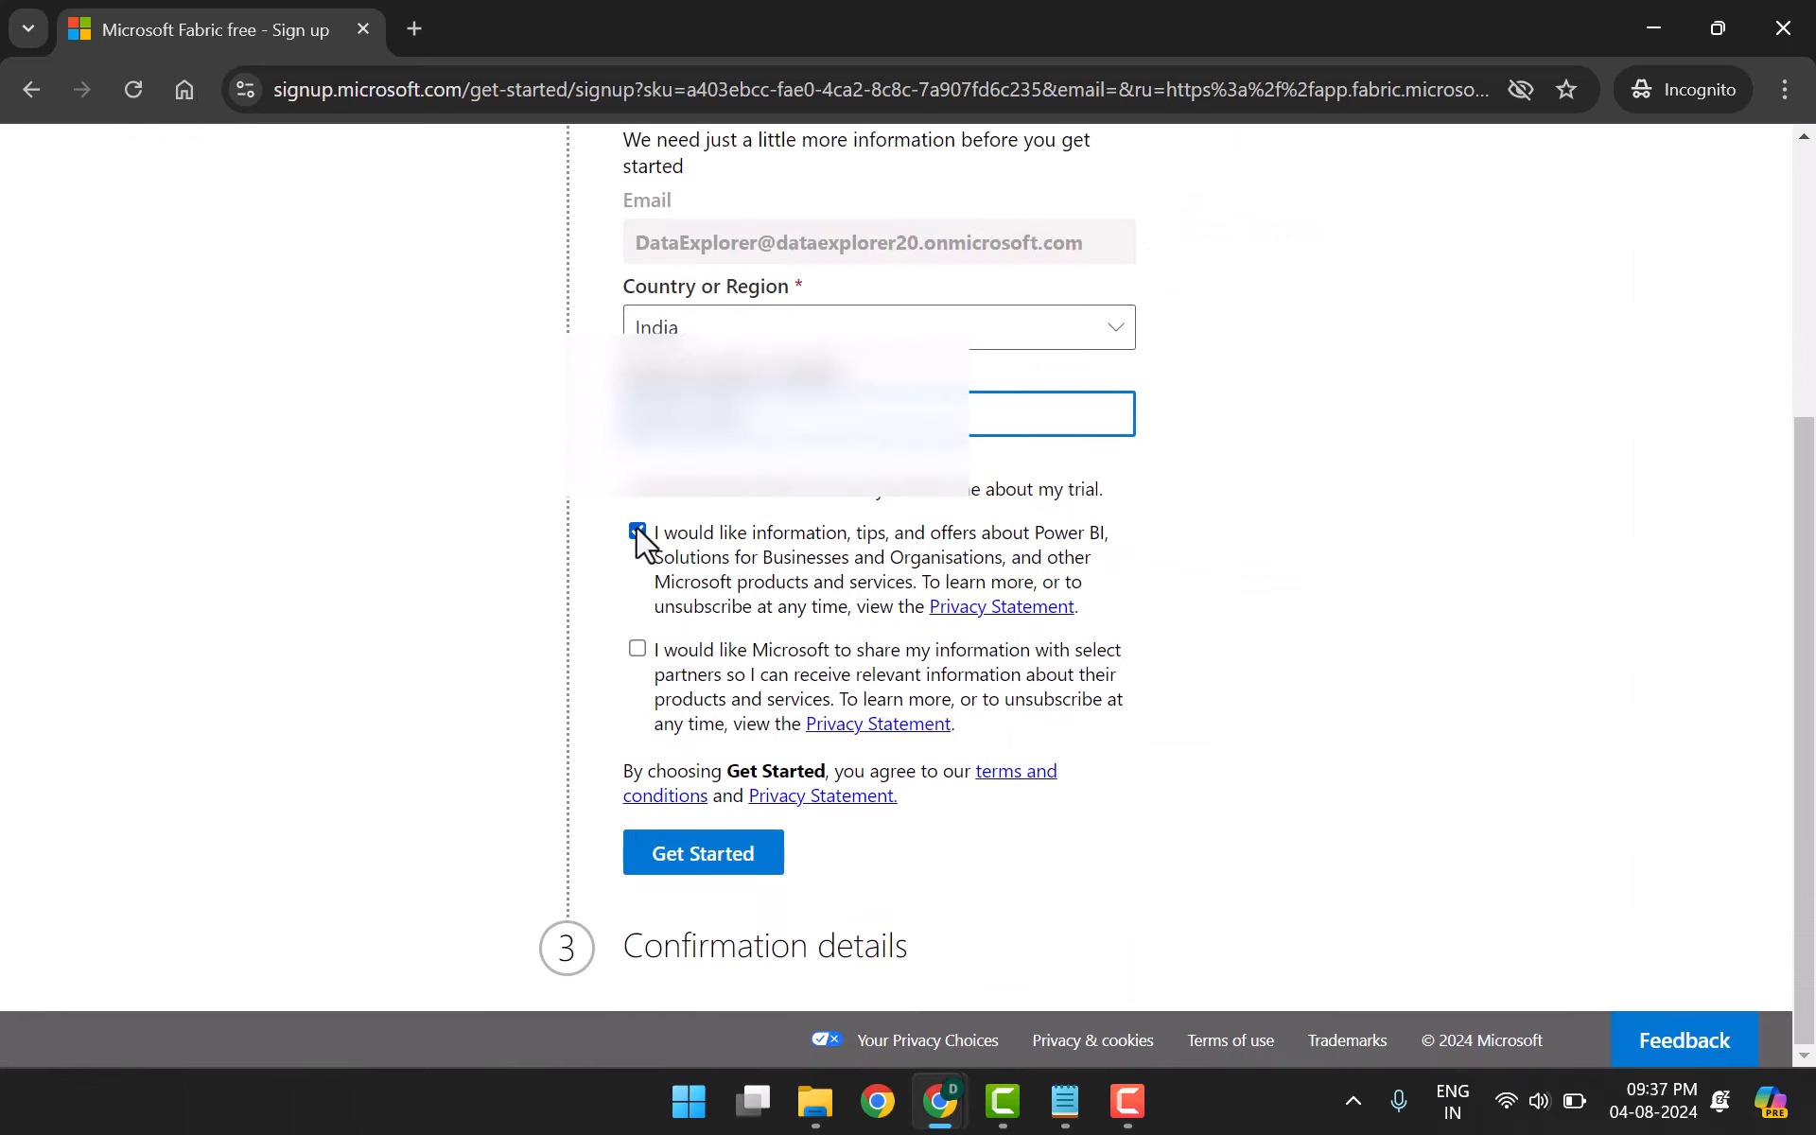
{"action": "left_click", "coordinate": [636, 531]}
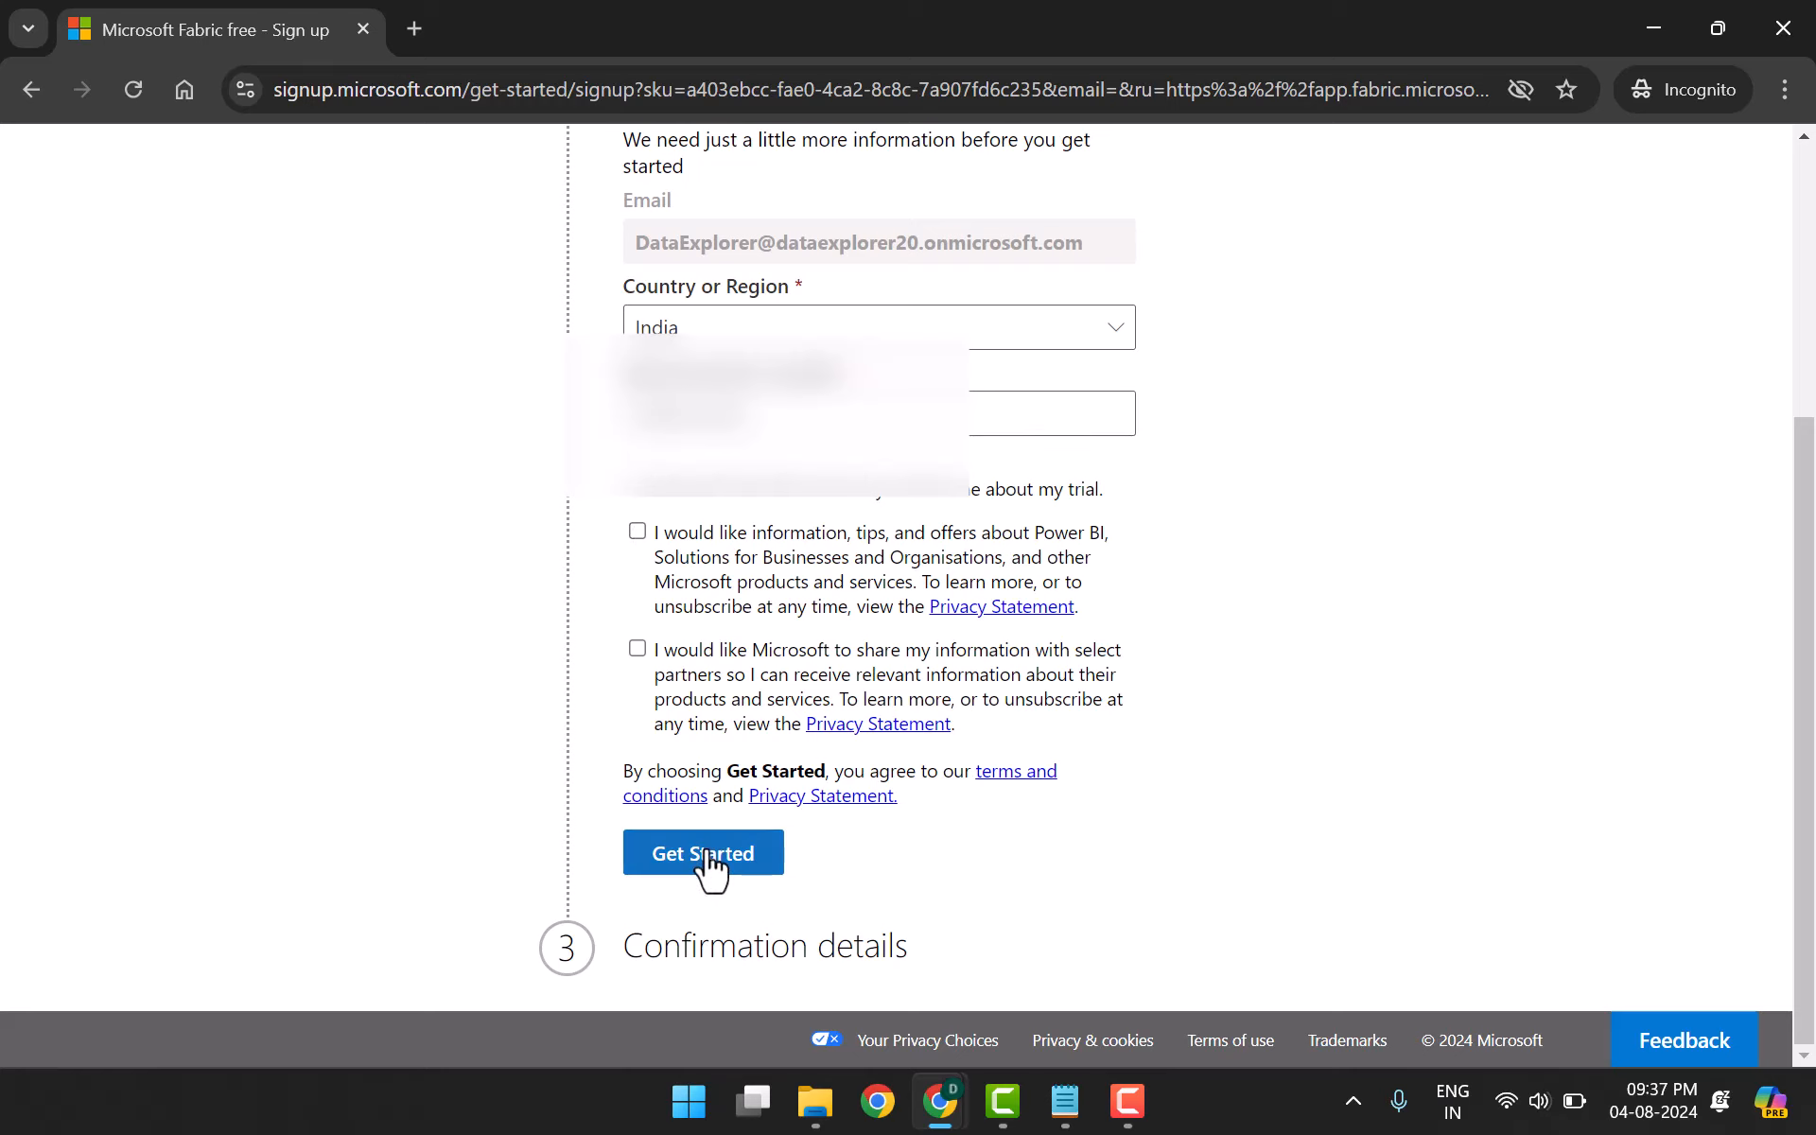
{"action": "left_click", "coordinate": [709, 856]}
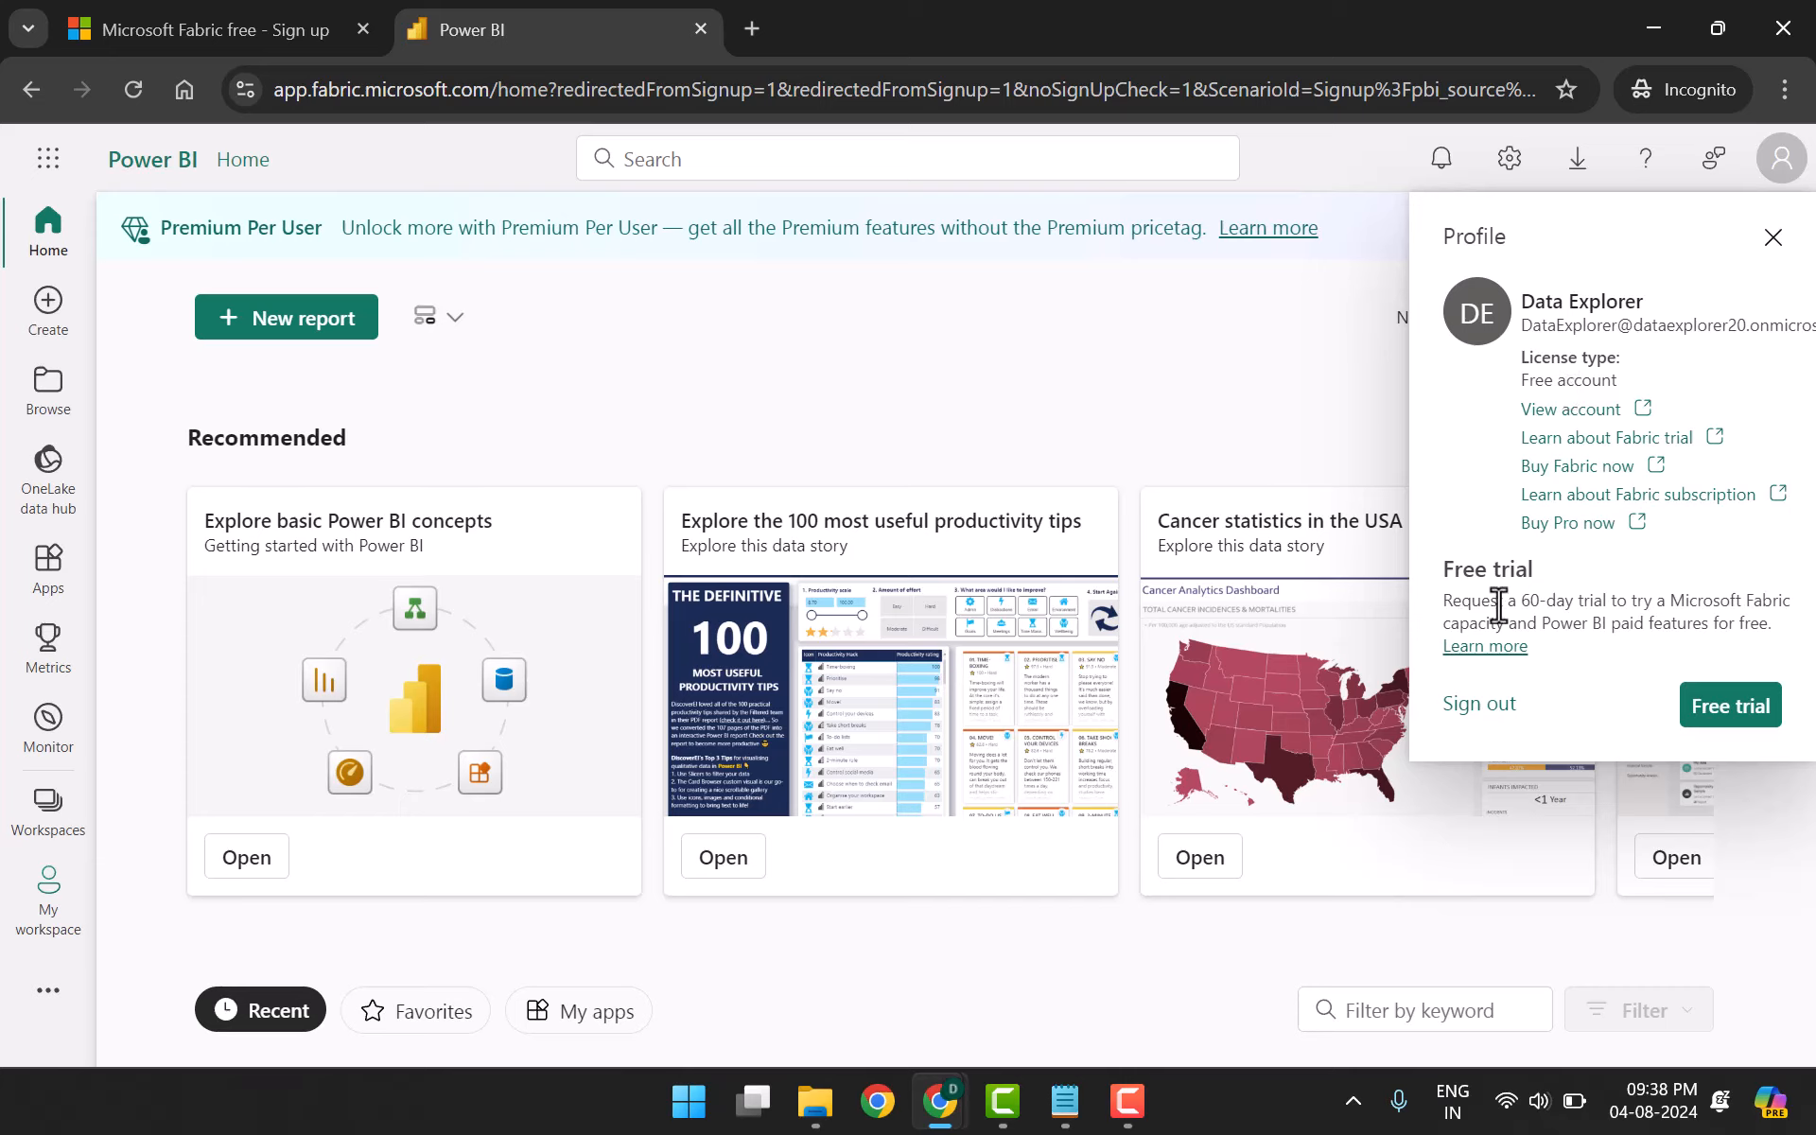
Start the free 60-day Fabric trial and continue to the Fabric Home Page
{"action": "left_click", "coordinate": [1723, 719]}
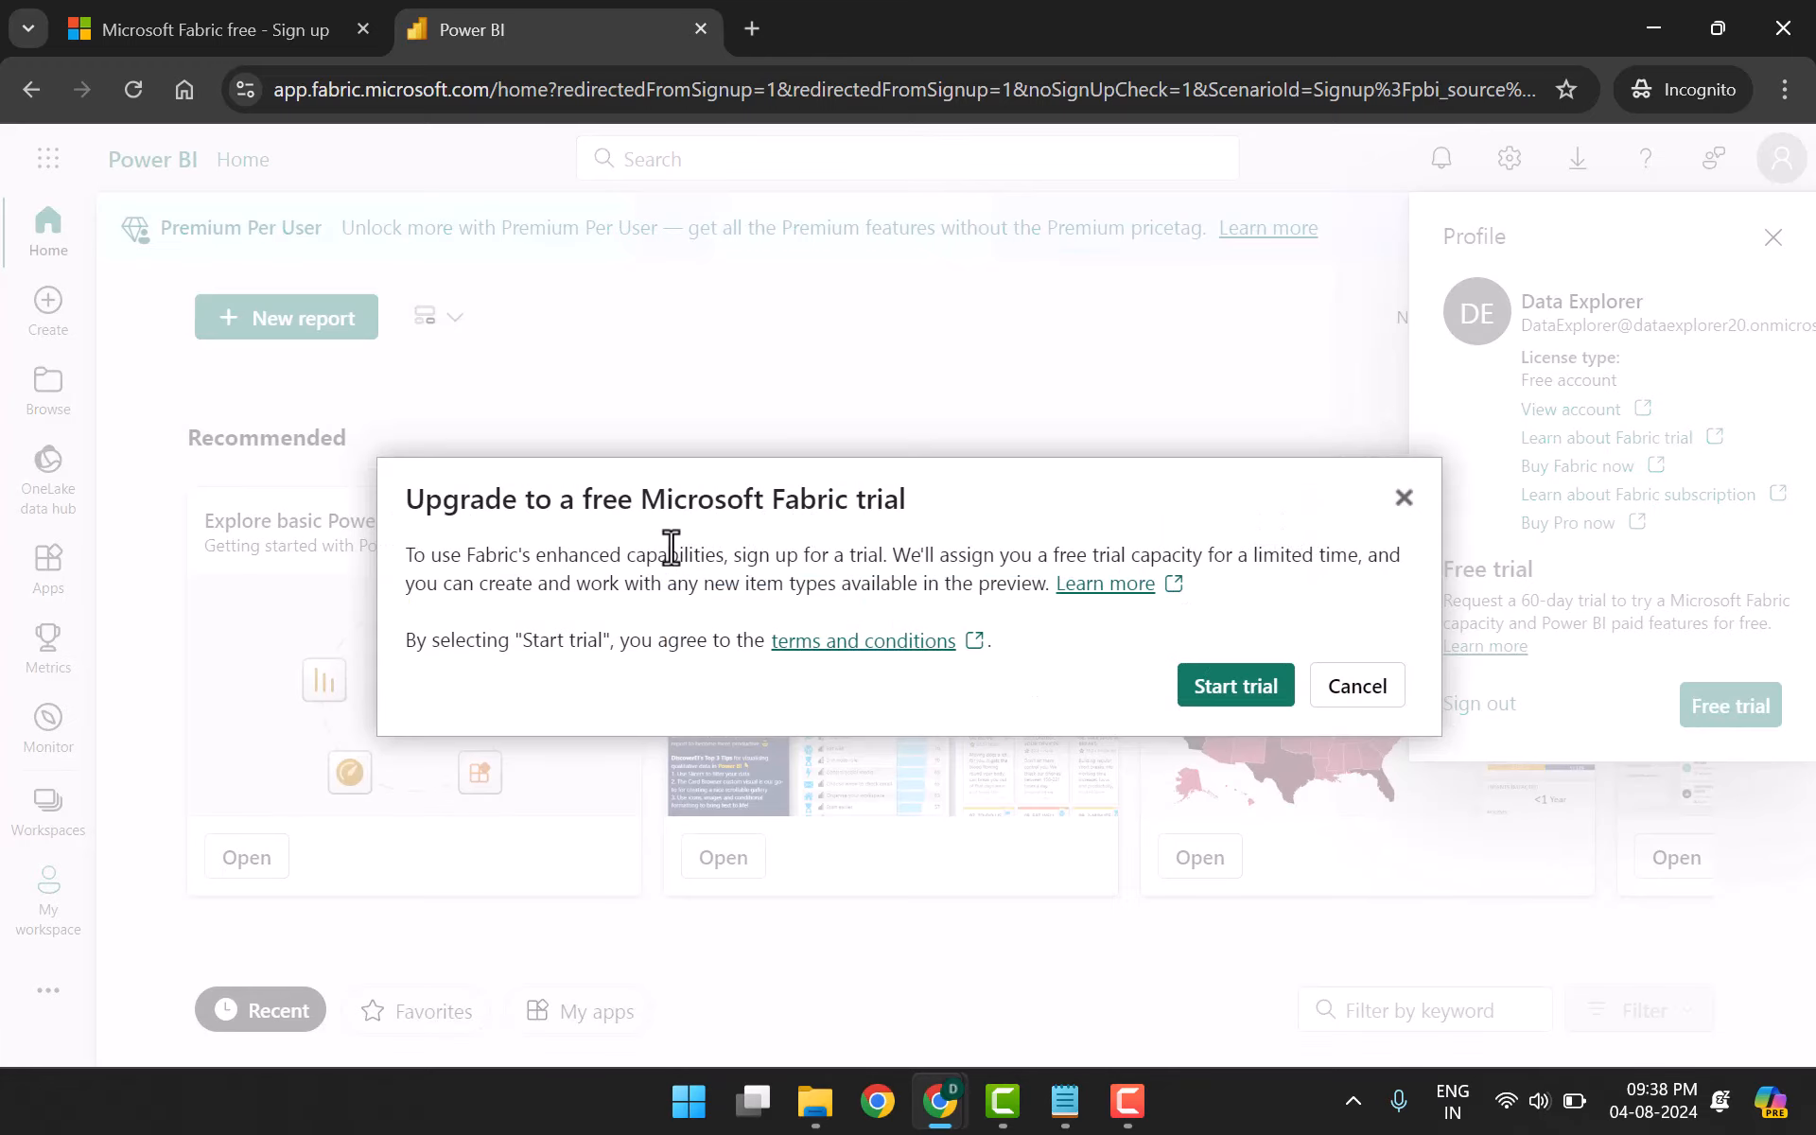
{"action": "left_click", "coordinate": [1227, 690]}
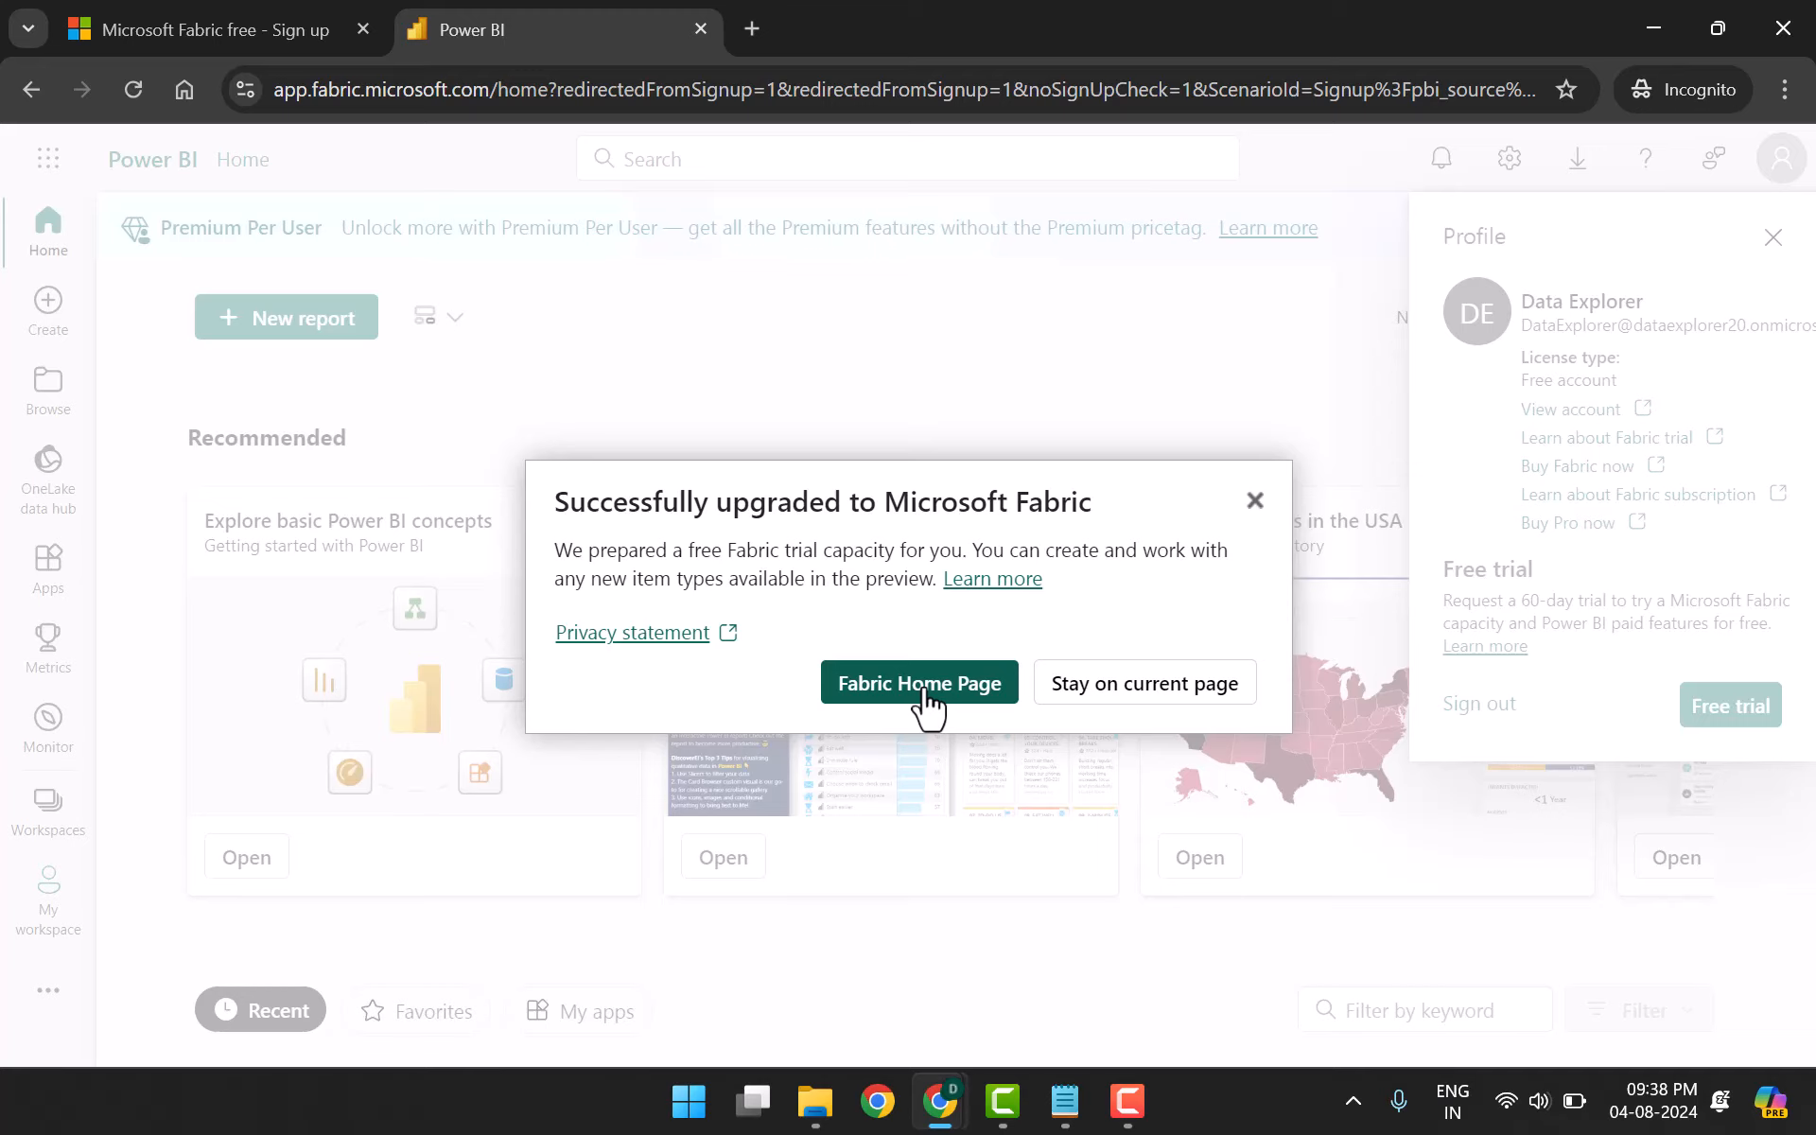
{"action": "left_click", "coordinate": [923, 690]}
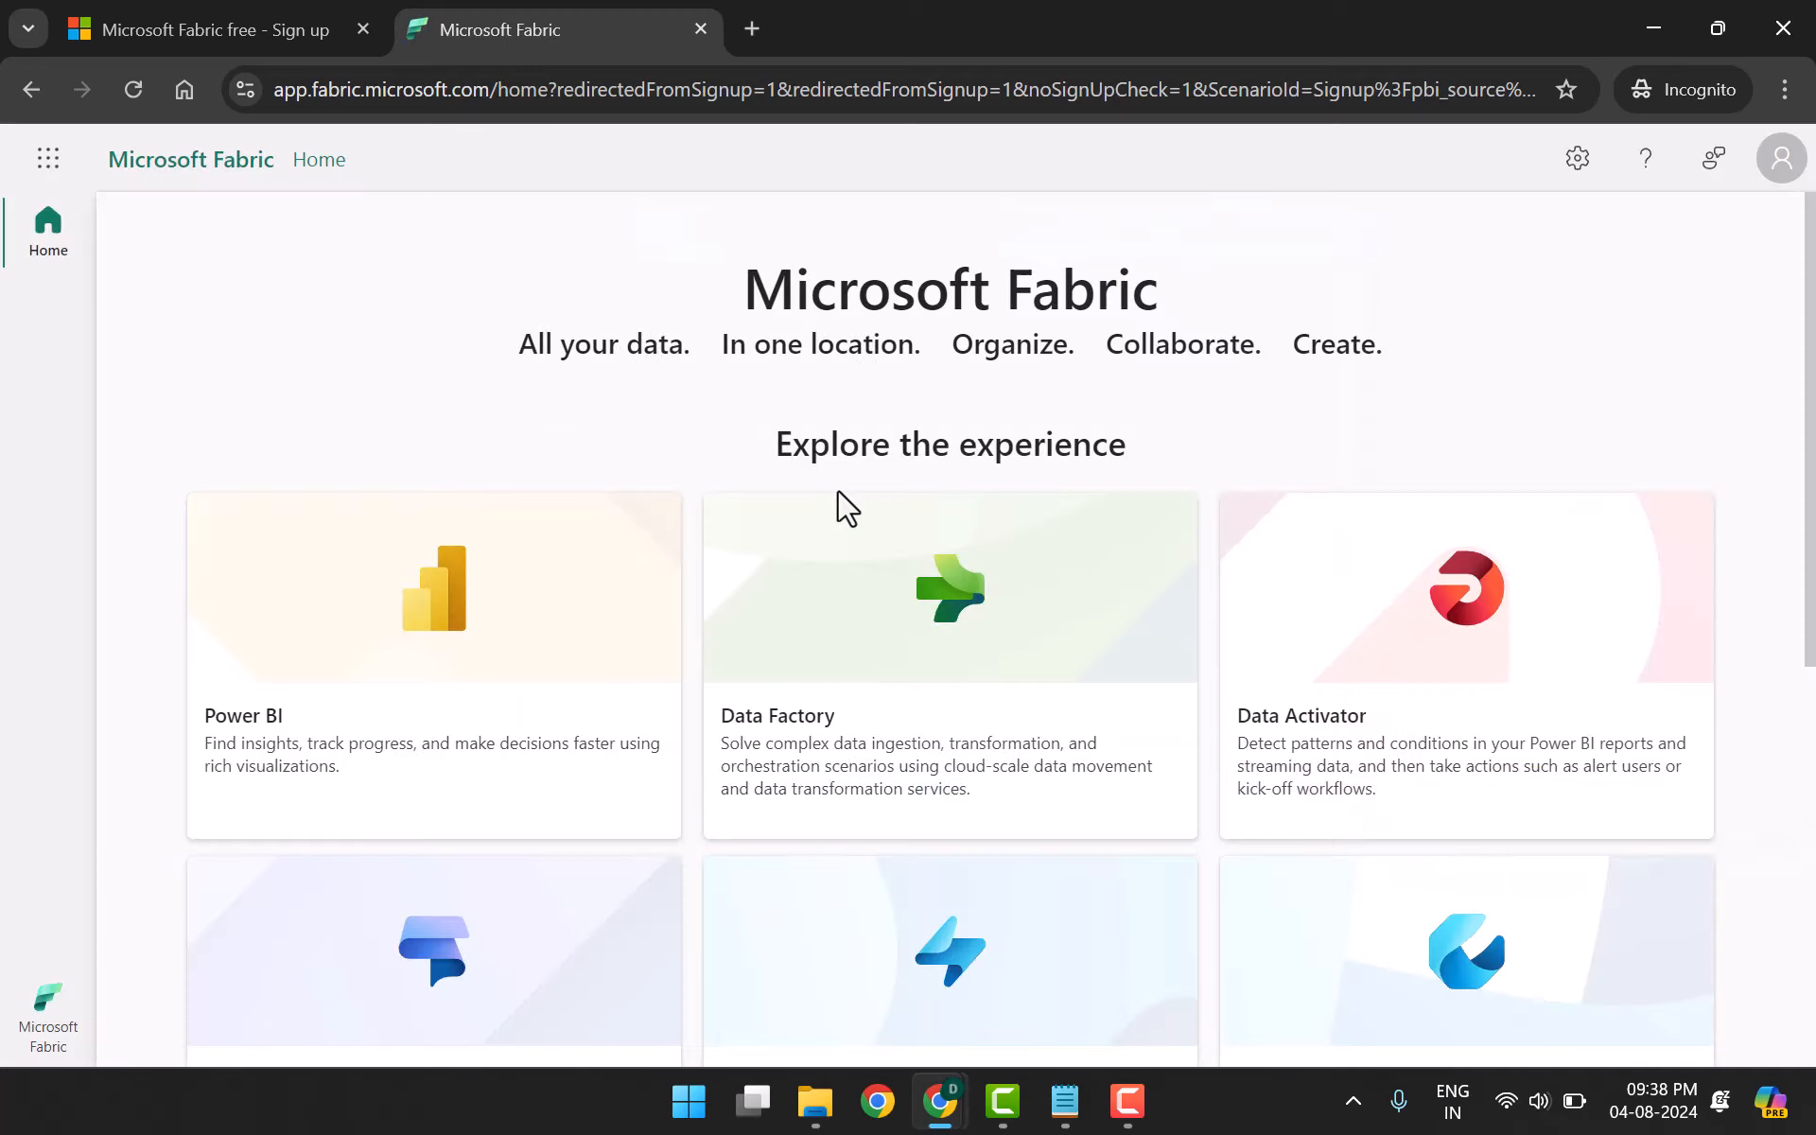
{"action": "scroll", "coordinate": [681, 721], "scroll_direction": "down", "scroll_amount": 4}
{"action": "scroll", "coordinate": [681, 719], "scroll_direction": "up", "scroll_amount": 3}
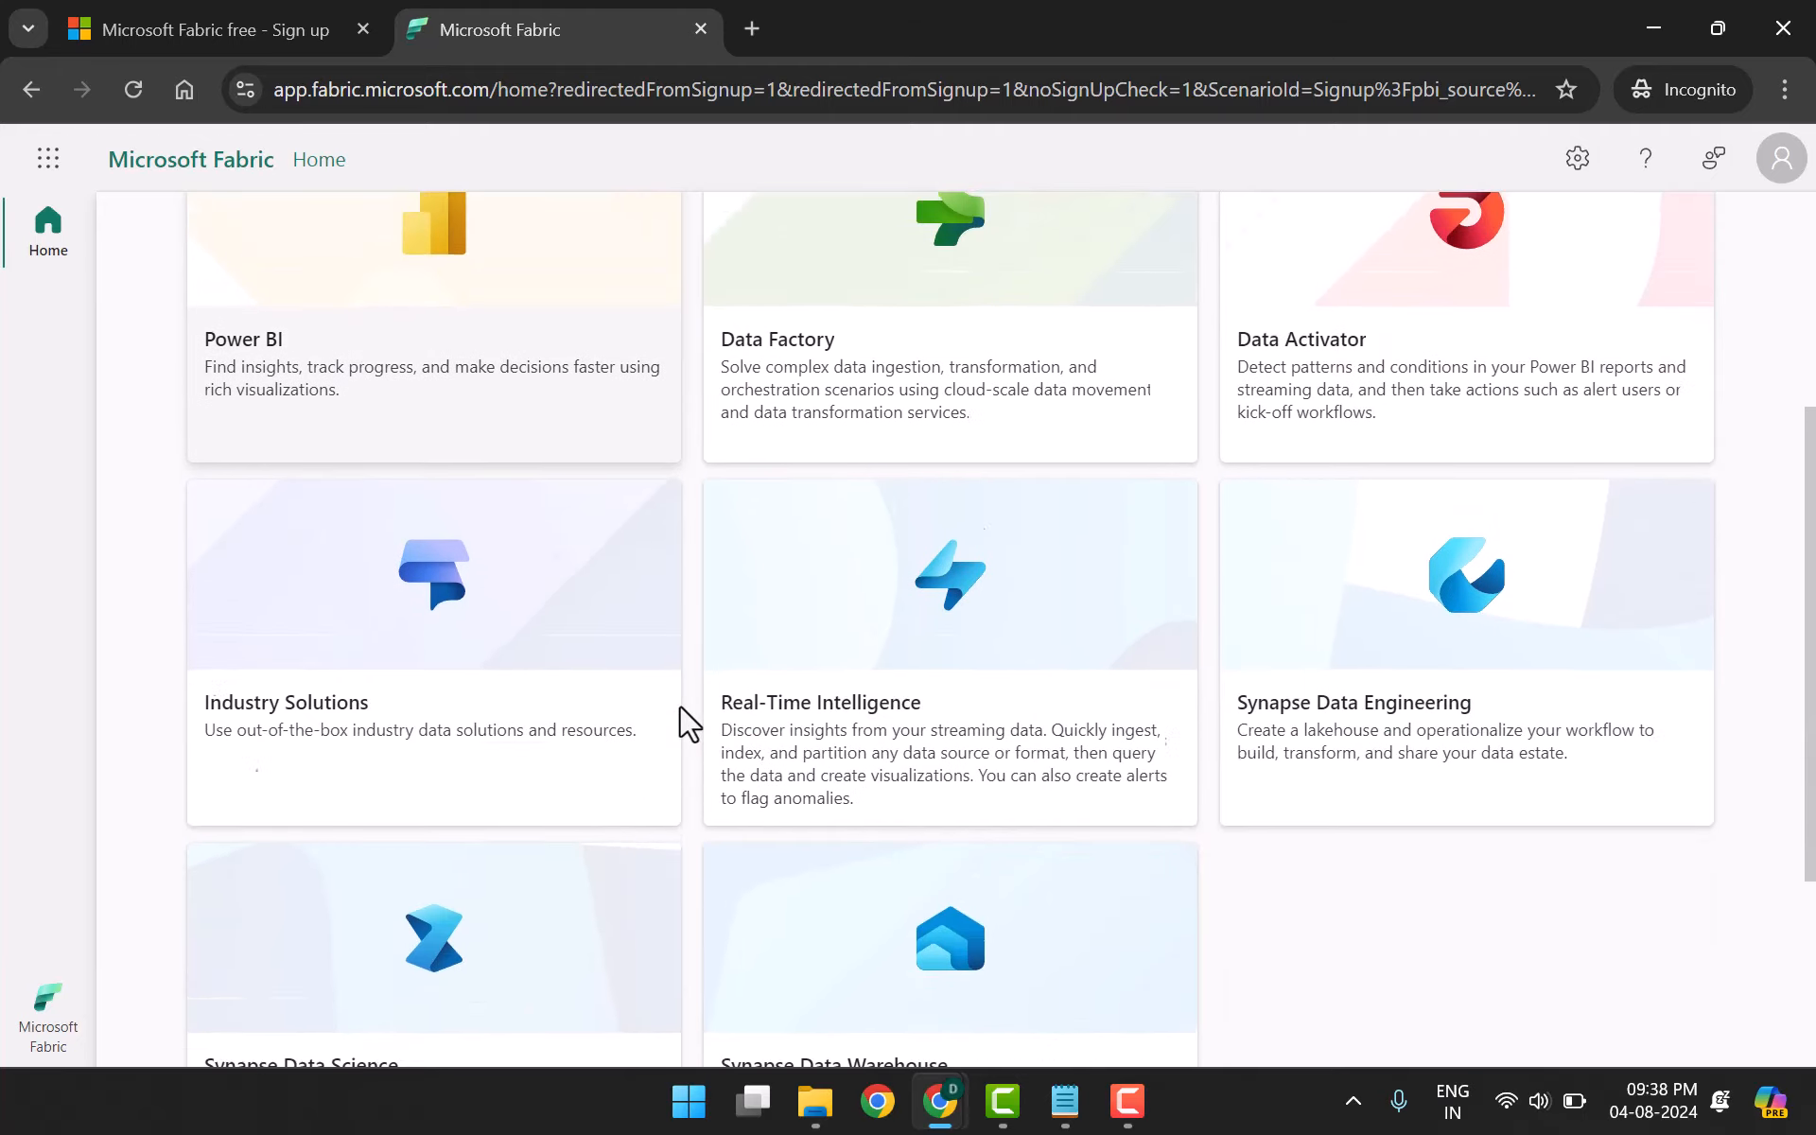
{"action": "scroll", "coordinate": [679, 706], "scroll_direction": "down", "scroll_amount": 1}
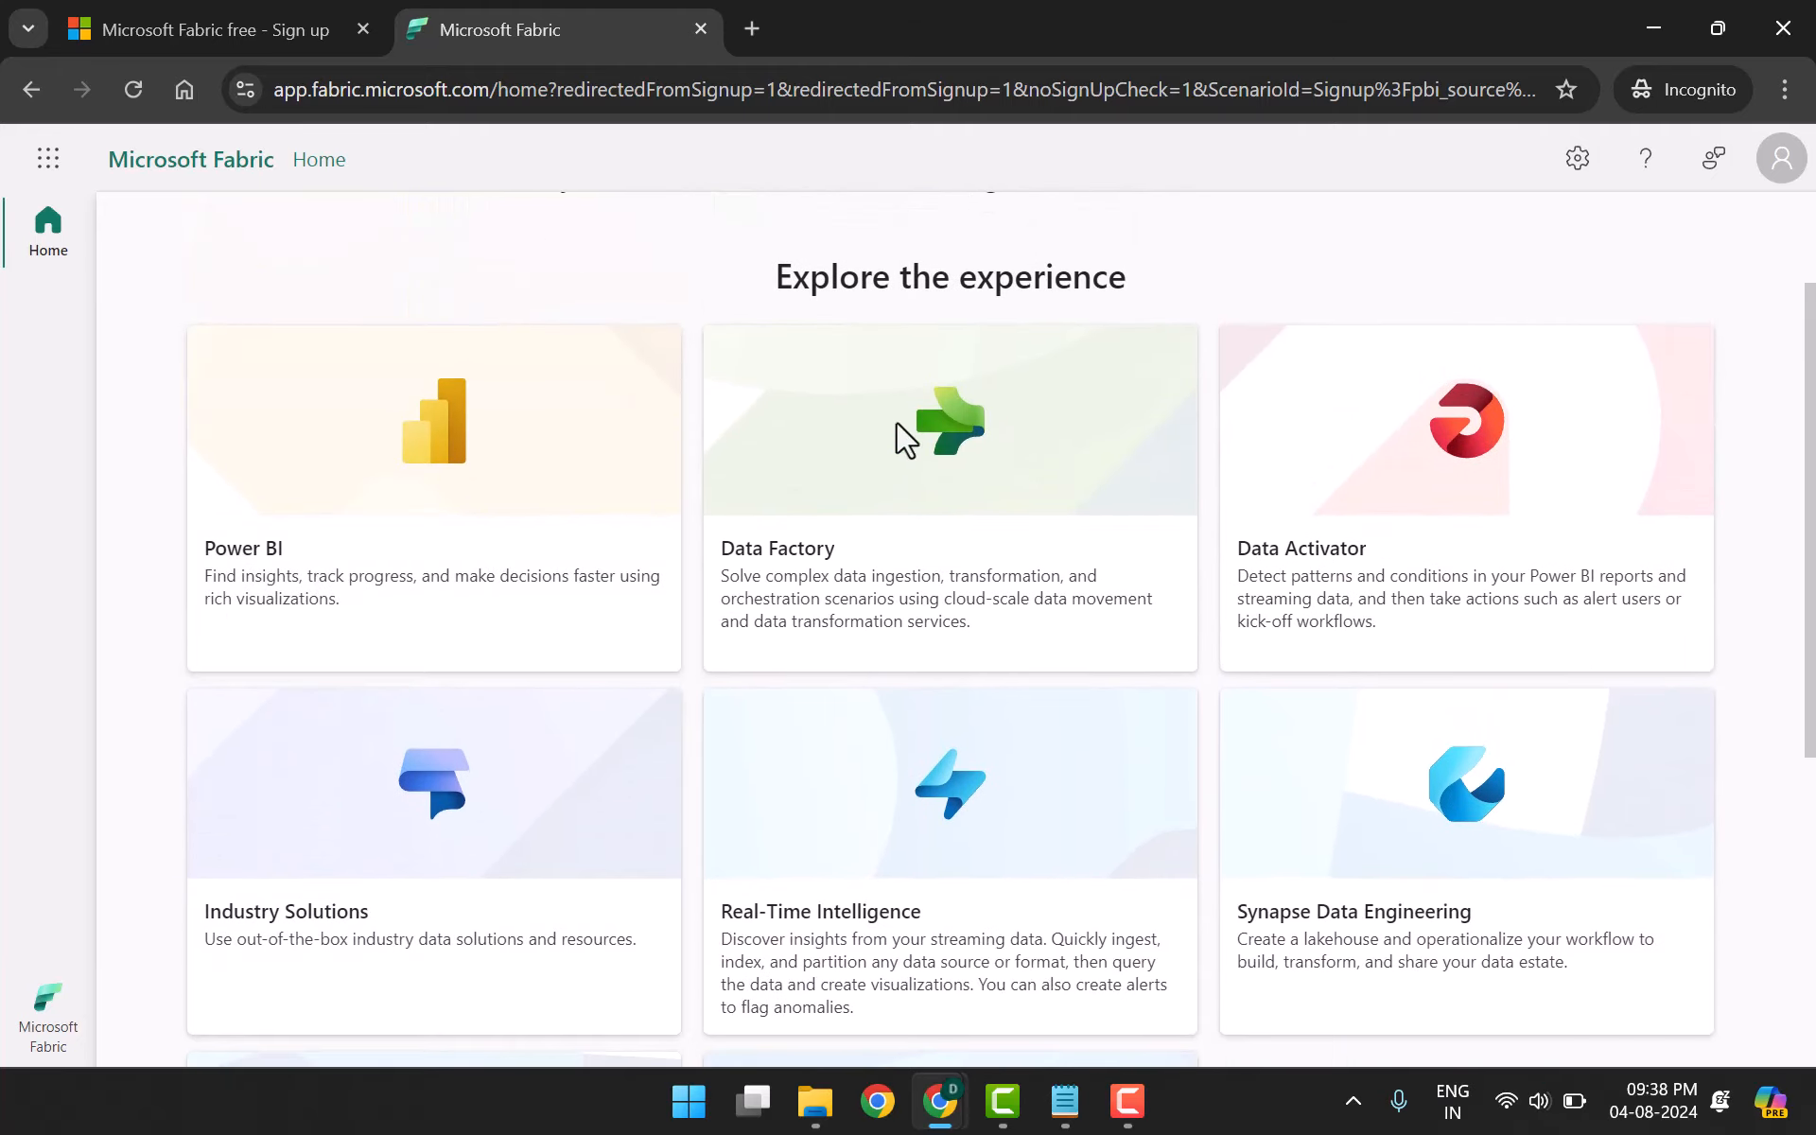
{"action": "scroll", "coordinate": [970, 378], "scroll_direction": "up", "scroll_amount": 2}
{"action": "scroll", "coordinate": [969, 378], "scroll_direction": "down", "scroll_amount": 1}
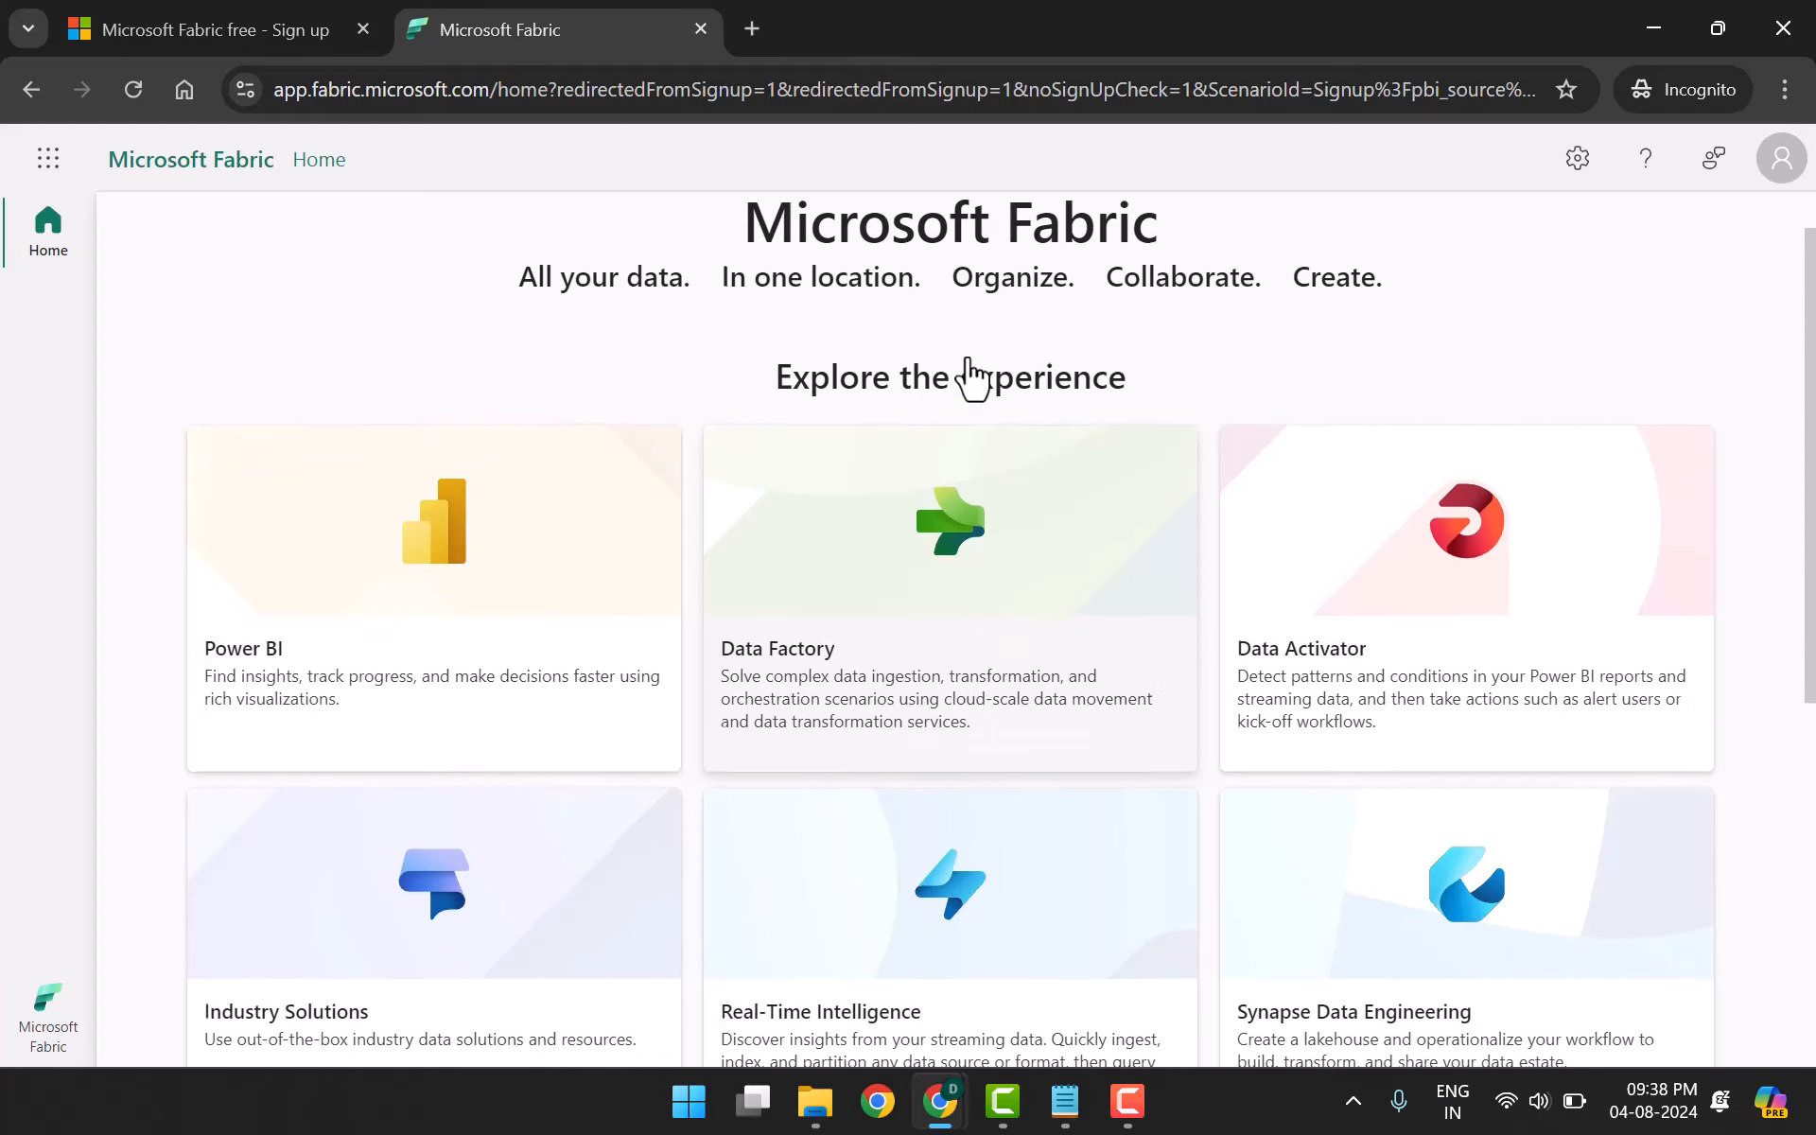
{"action": "scroll", "coordinate": [969, 378], "scroll_direction": "down", "scroll_amount": 1}
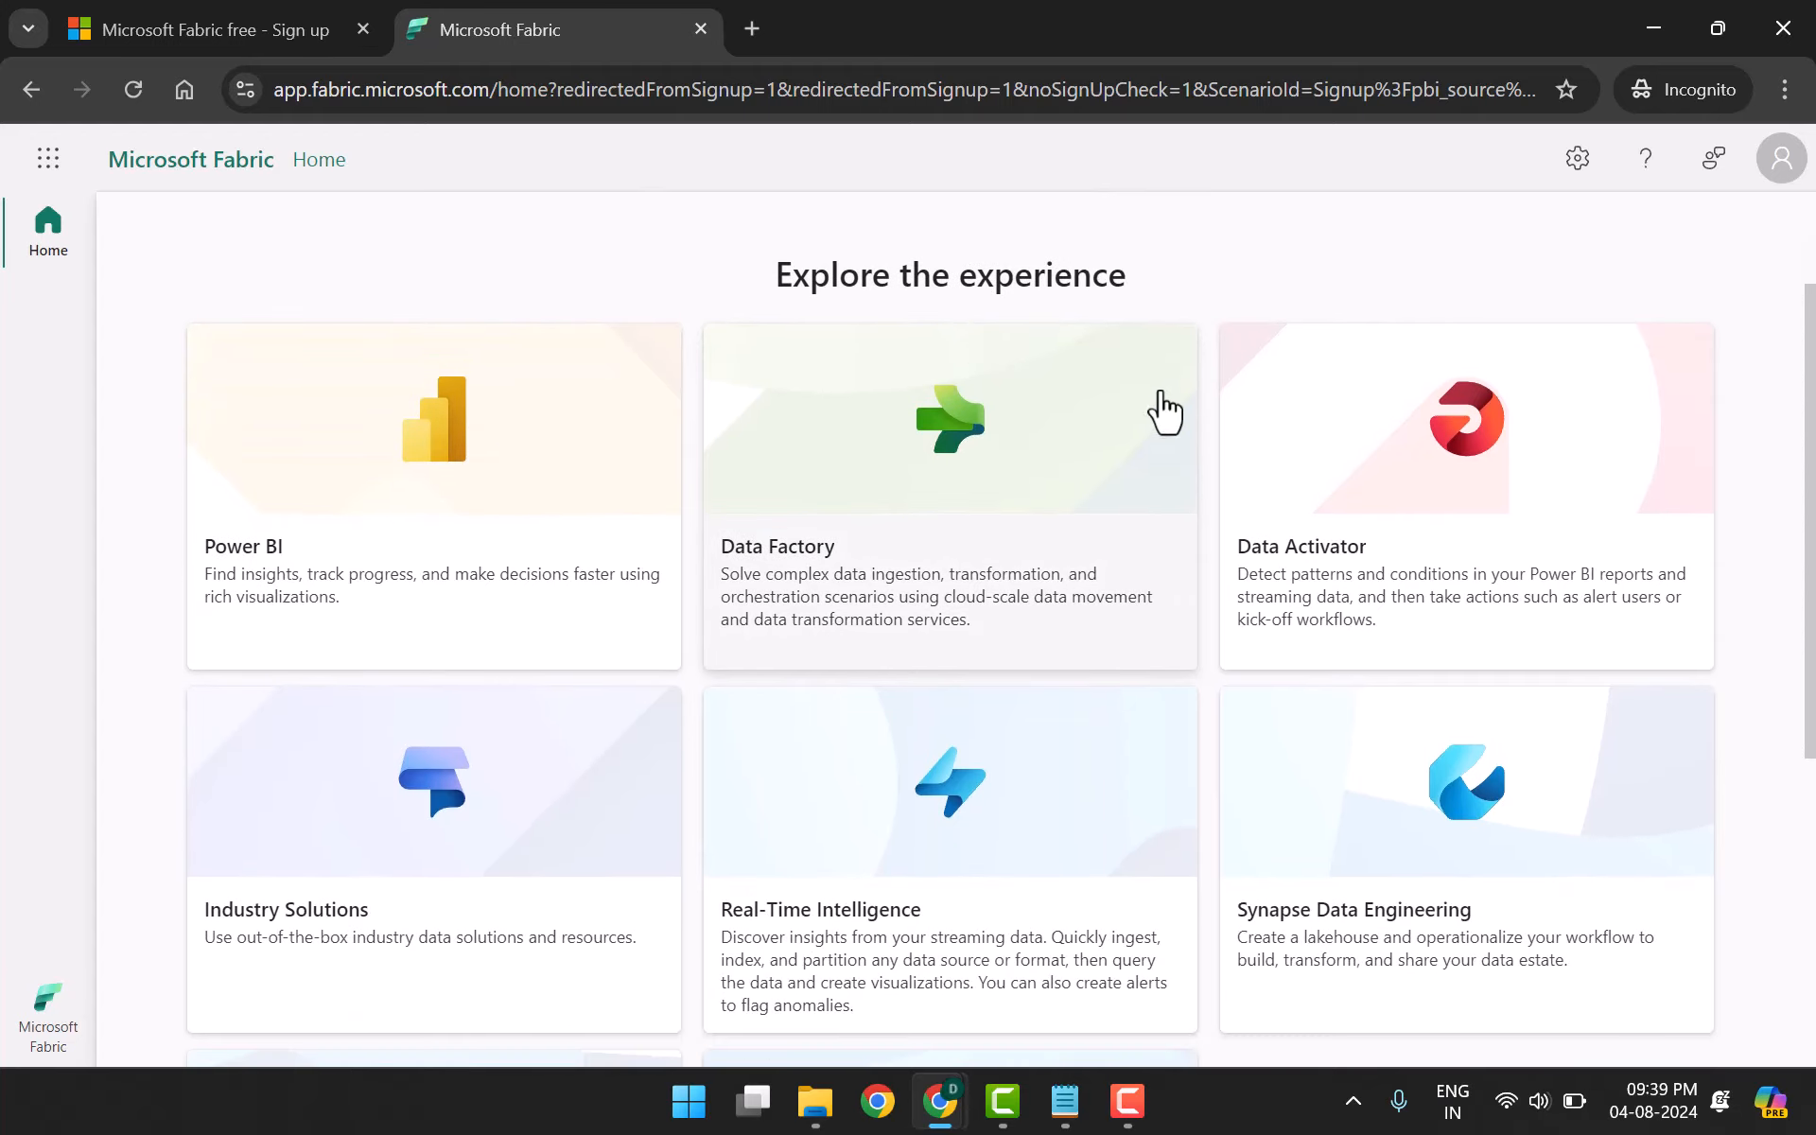
{"action": "scroll", "coordinate": [1166, 423], "scroll_direction": "down", "scroll_amount": 1}
{"action": "scroll", "coordinate": [1167, 434], "scroll_direction": "down", "scroll_amount": 2}
{"action": "scroll", "coordinate": [713, 377], "scroll_direction": "up", "scroll_amount": 1}
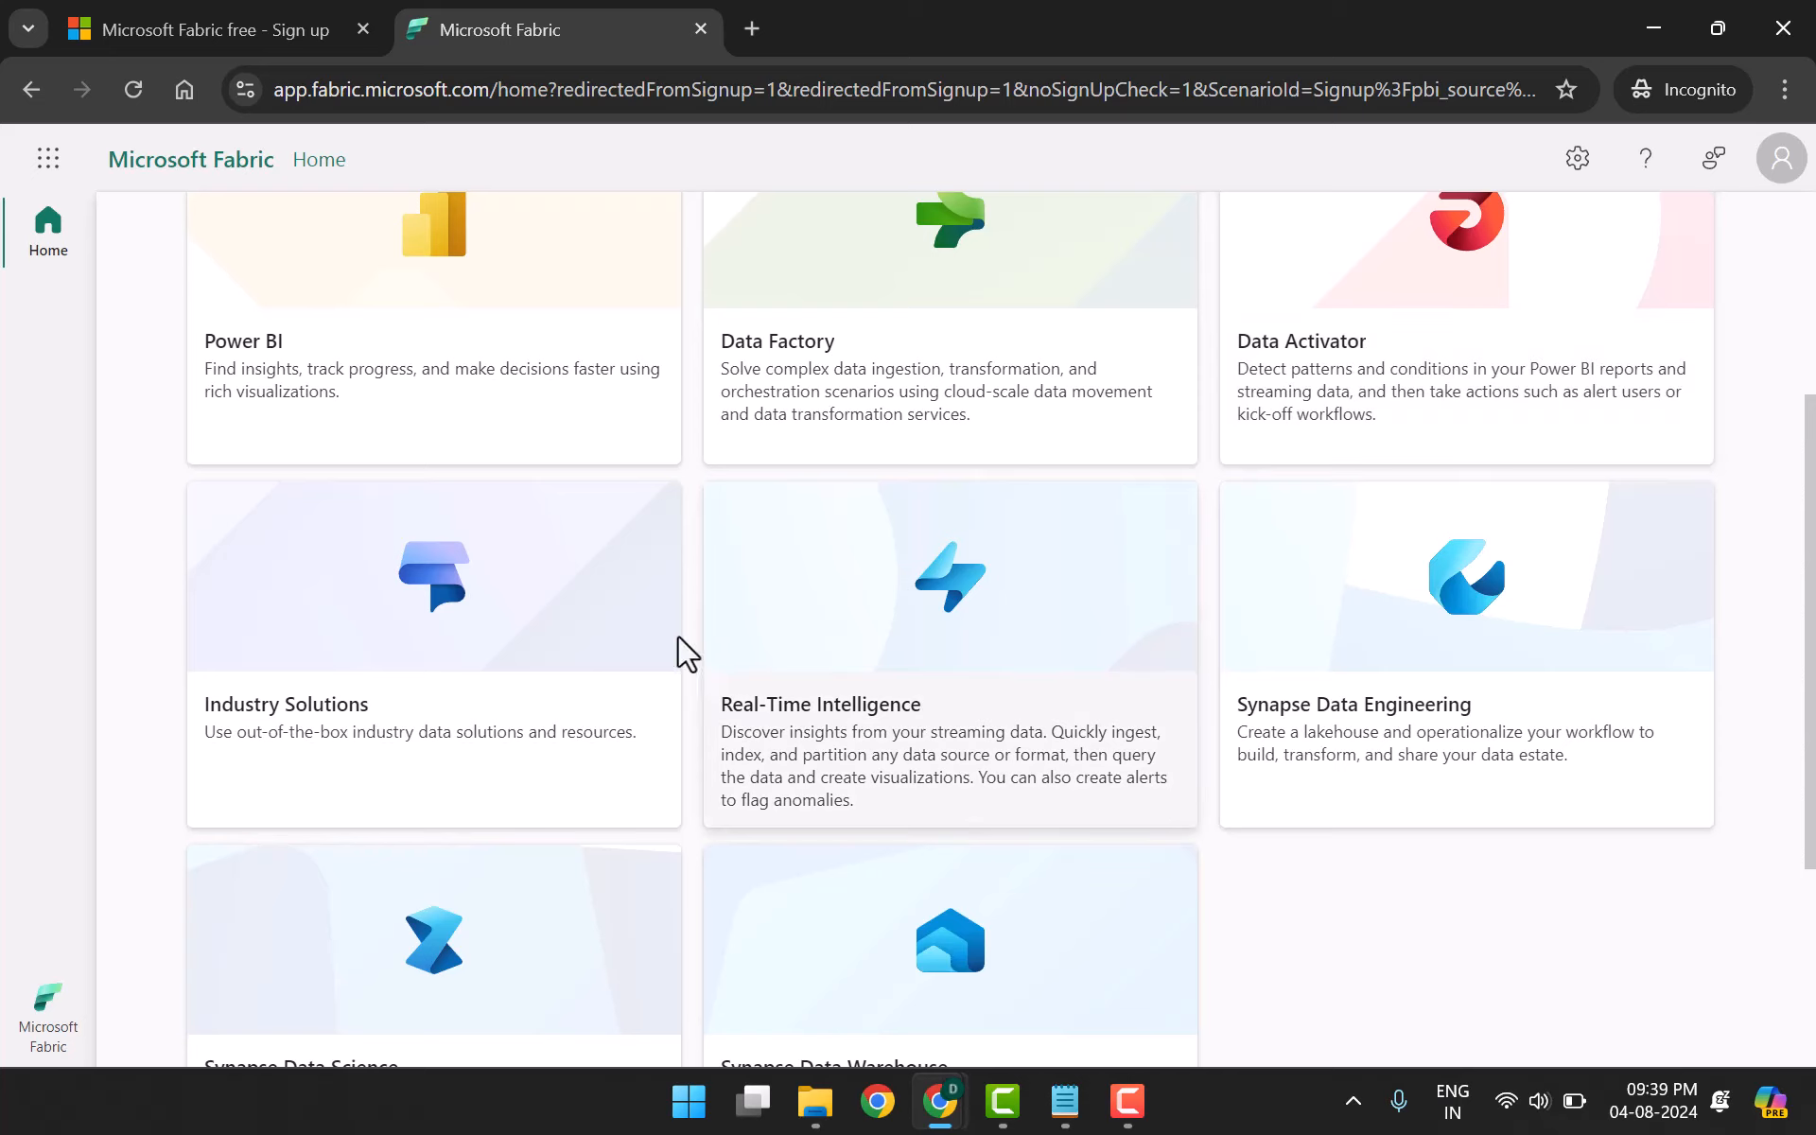
{"action": "left_click", "coordinate": [48, 1040]}
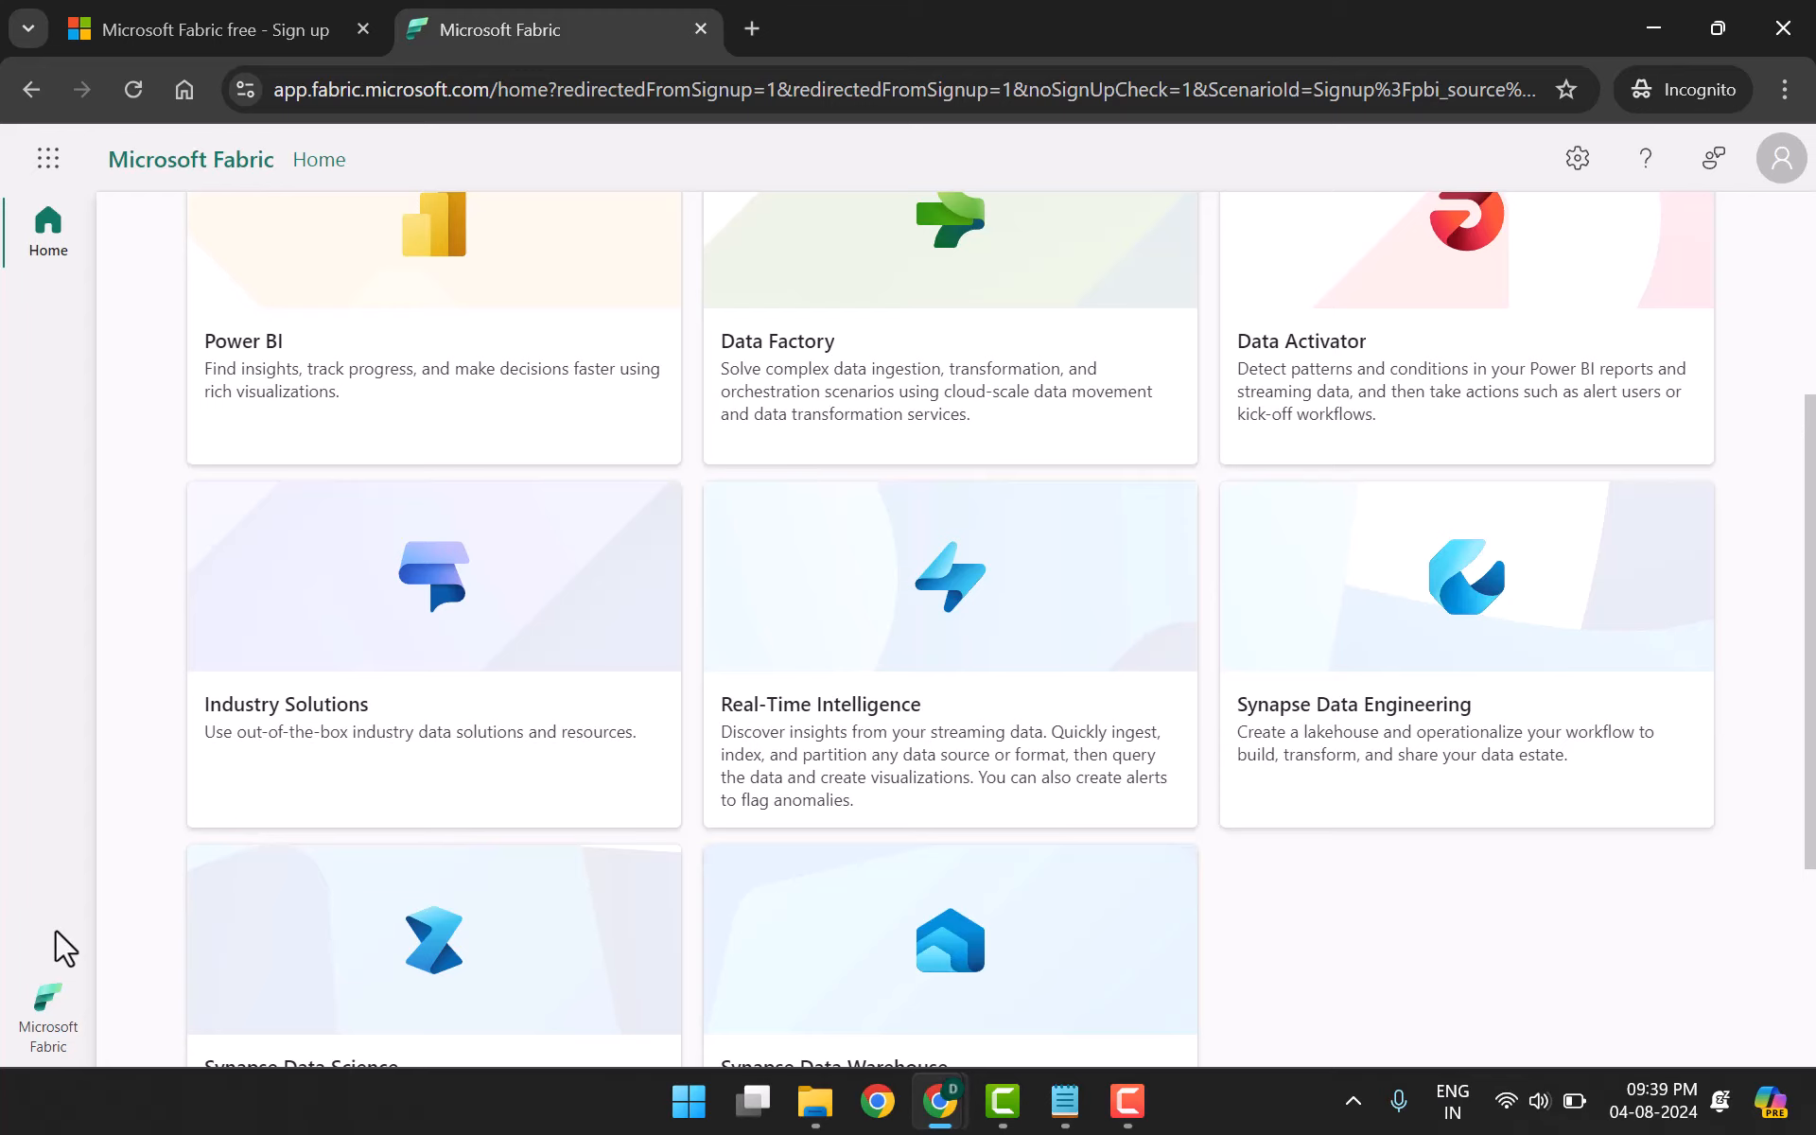
{"action": "scroll", "coordinate": [1102, 662], "scroll_direction": "up", "scroll_amount": 2}
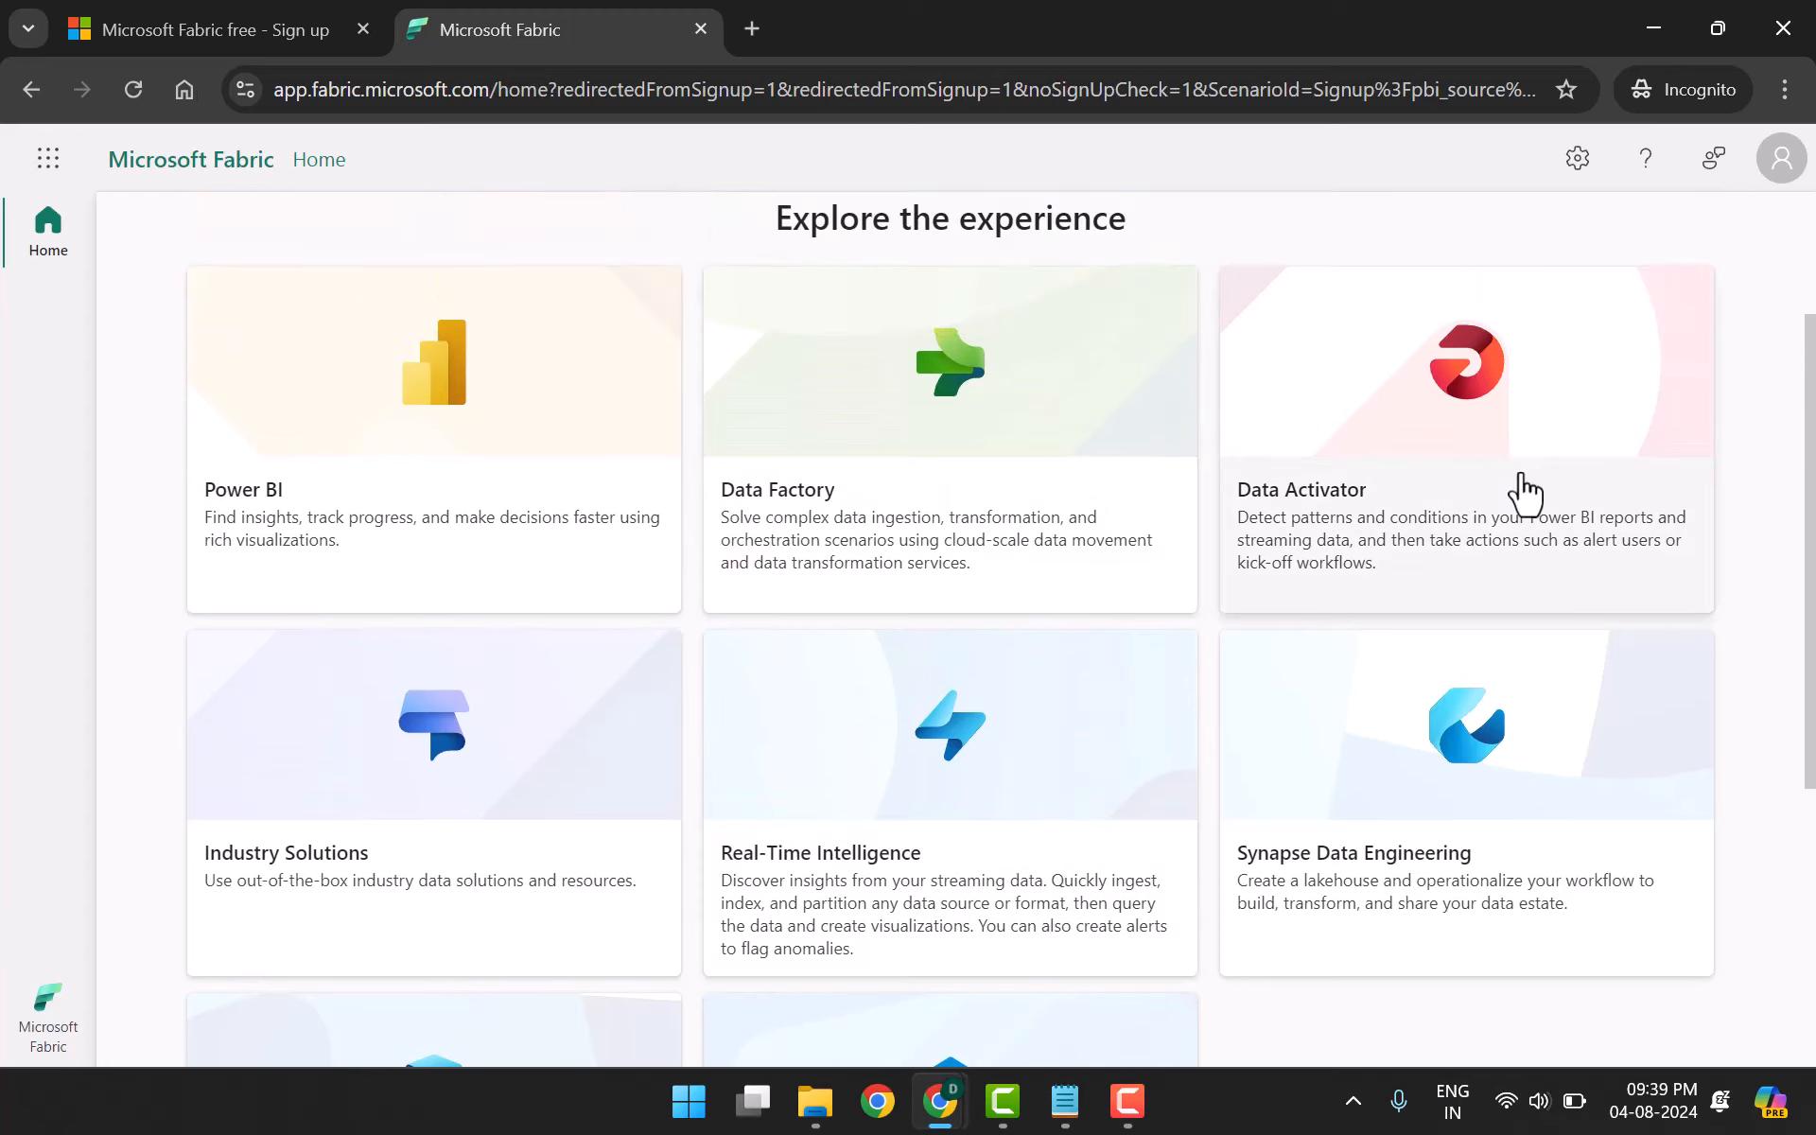
{"action": "scroll", "coordinate": [979, 419], "scroll_direction": "down", "scroll_amount": 1}
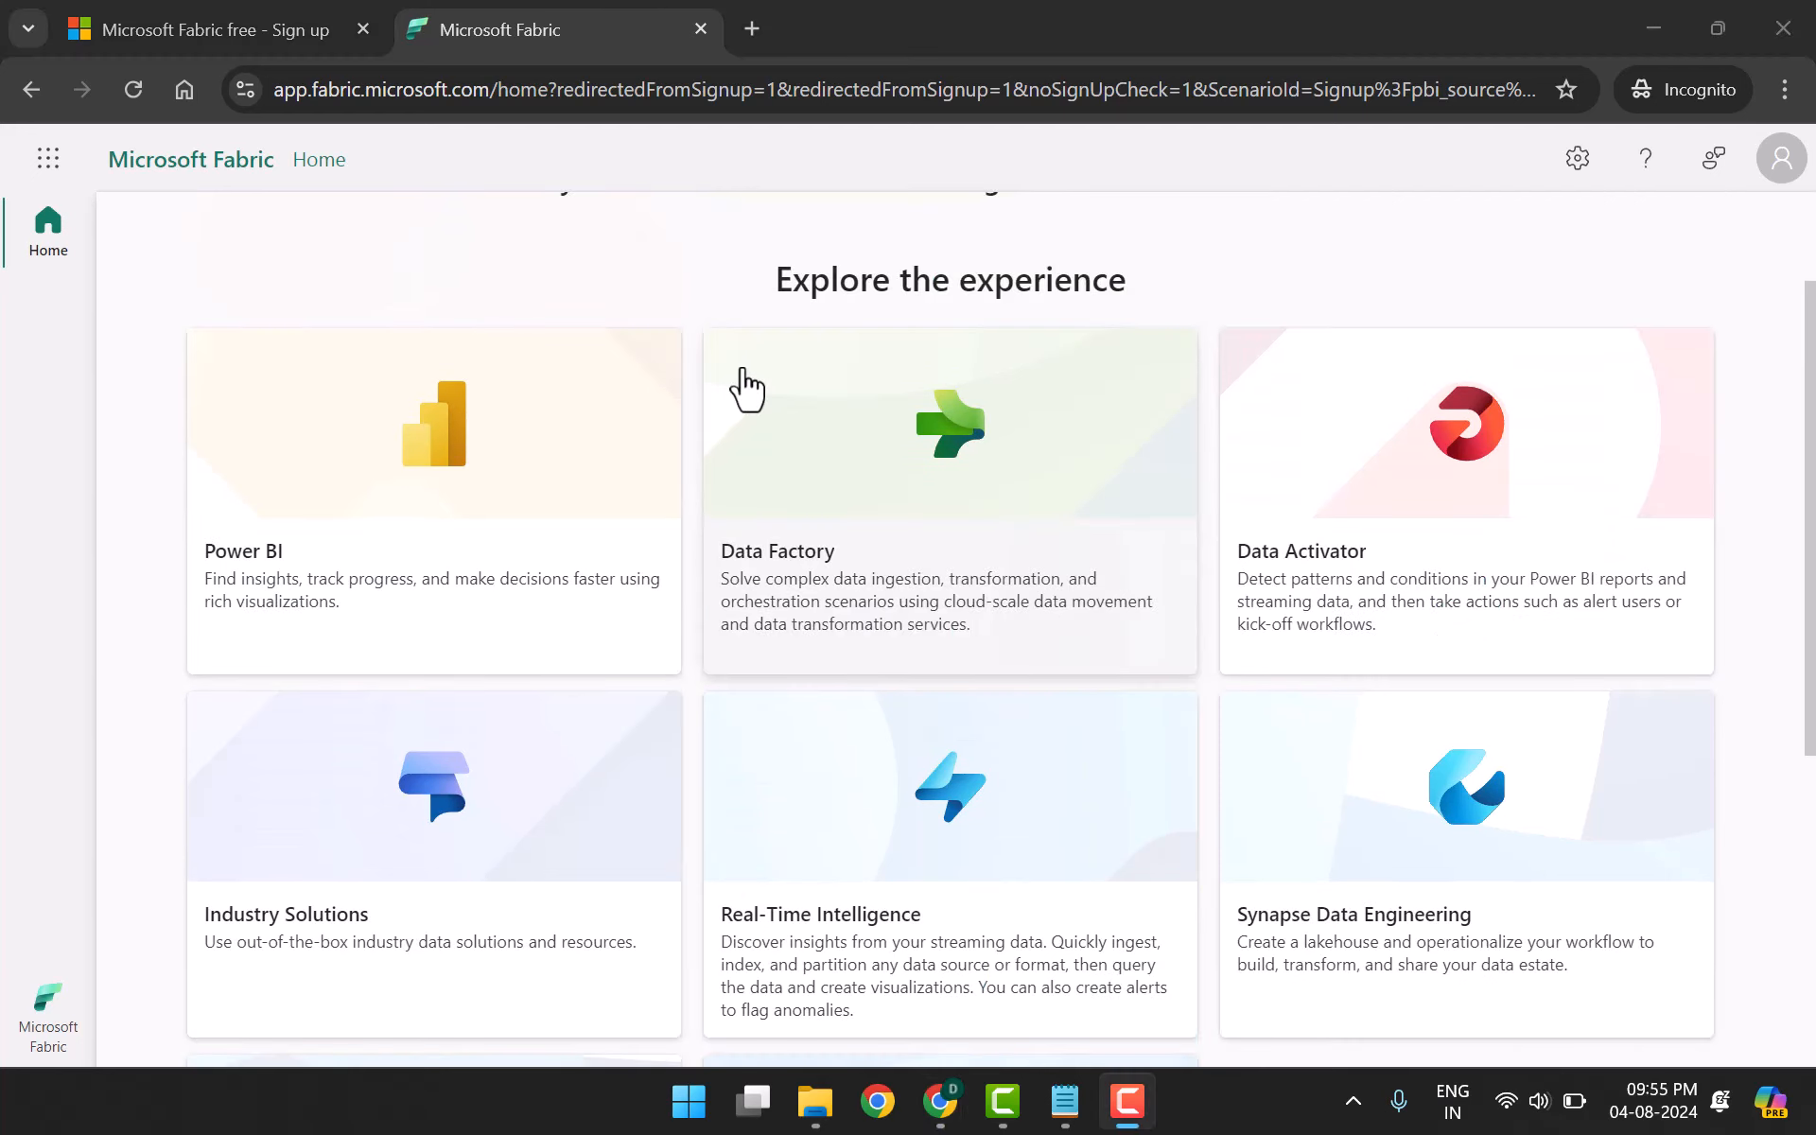